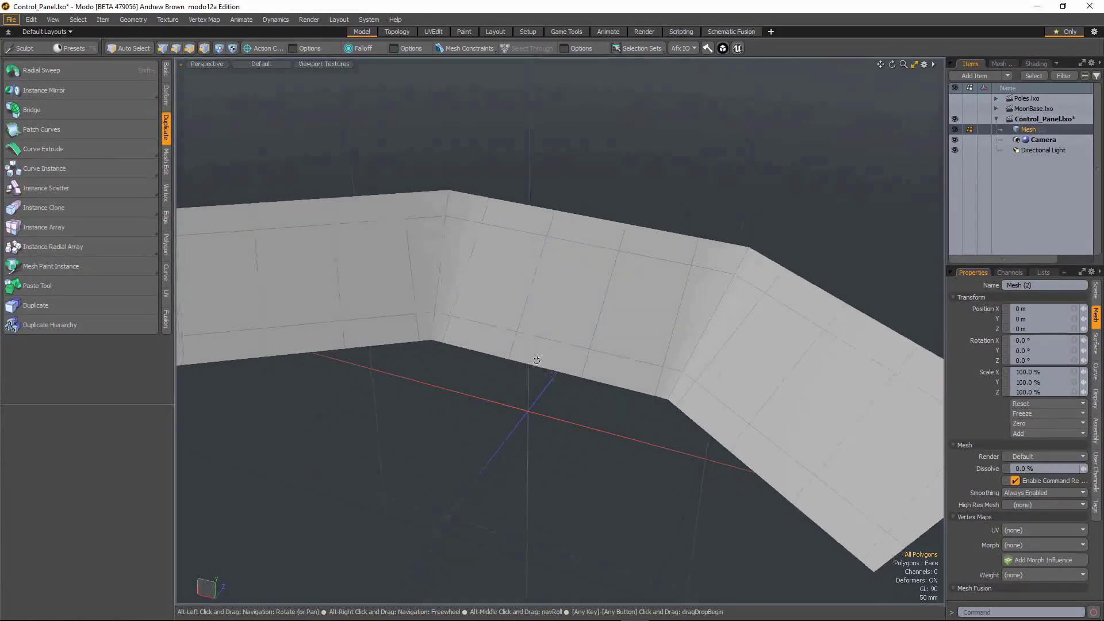
Step: Turn on snapping and show its settings, with a frontal view of the wall
mouse_move(537, 360)
alt+mouse_down()
mouse_move(533, 343)
mouse_move(537, 381)
alt+mouse_up()
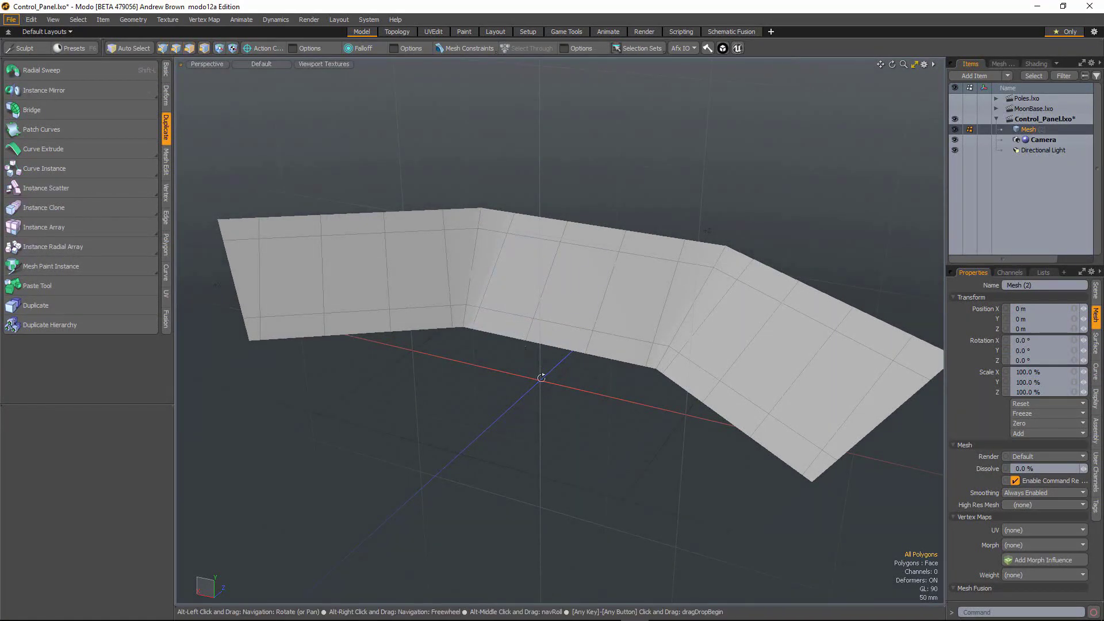
alt+drag(540, 380, 539, 354)
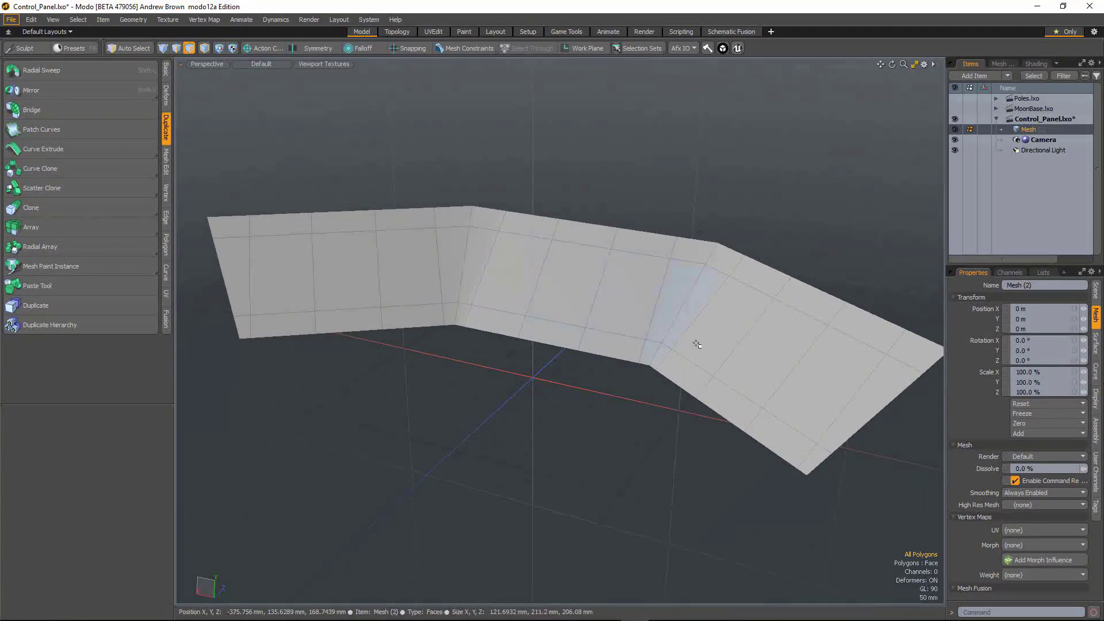
key(alt)
alt+drag(516, 332, 575, 247)
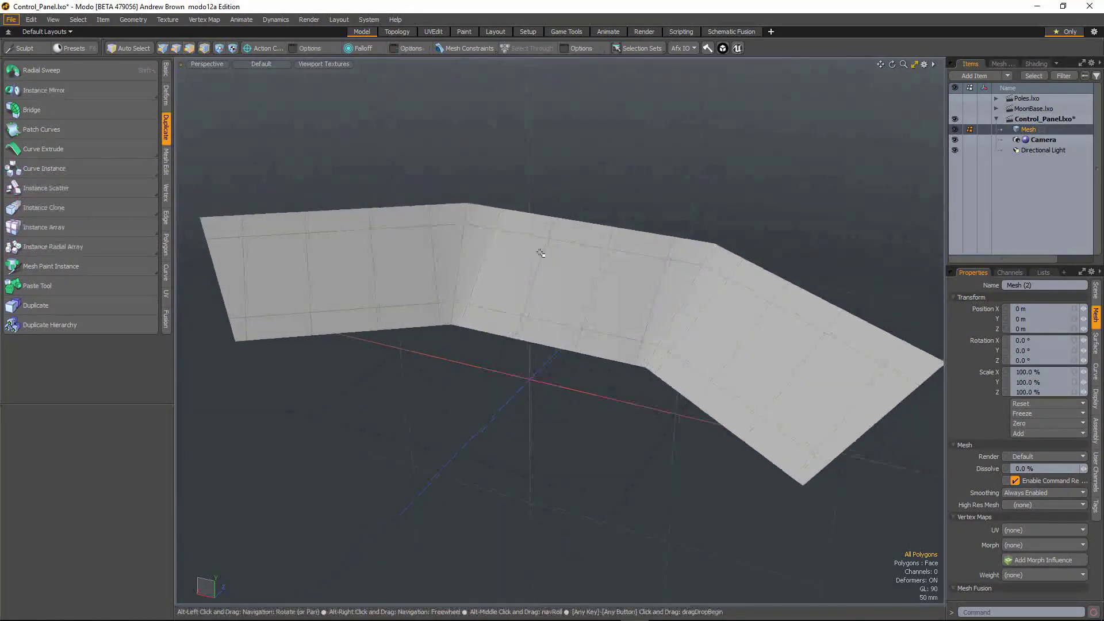
alt+drag(644, 269, 517, 316)
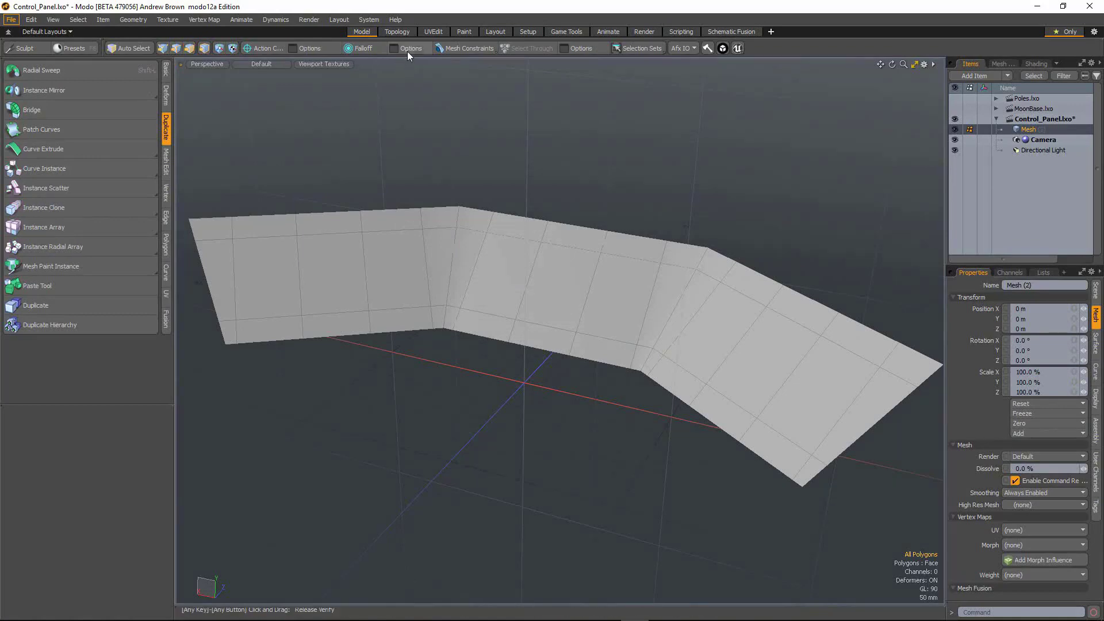
click(407, 49)
click(408, 87)
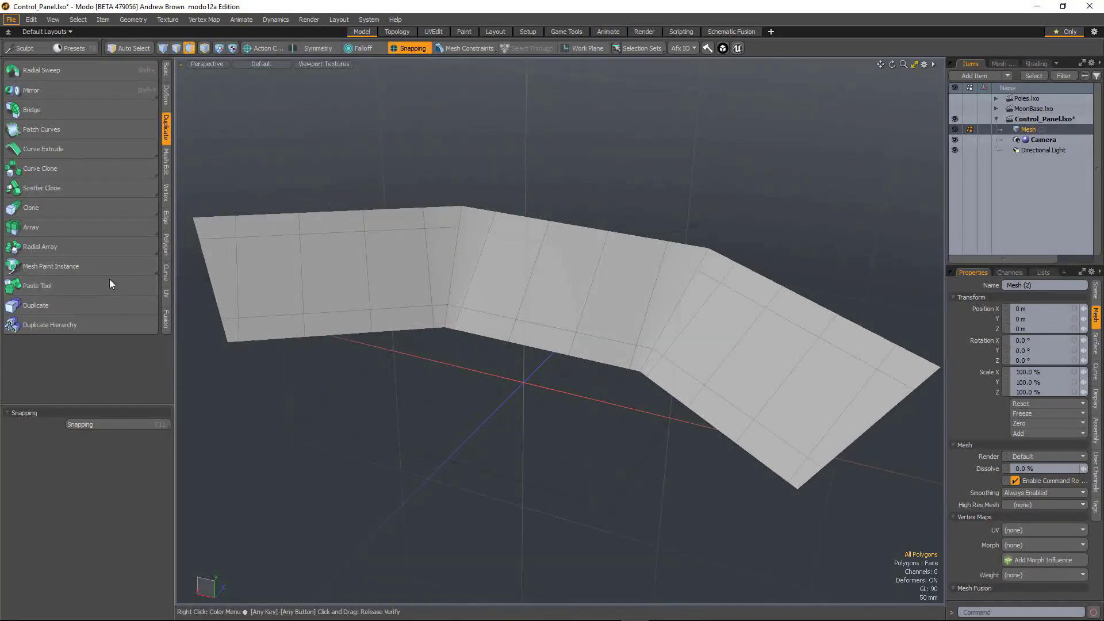
Step: Paint three control-panel instances onto the wall's middle section with Mesh Paint Instance
click(103, 266)
drag(131, 405, 92, 151)
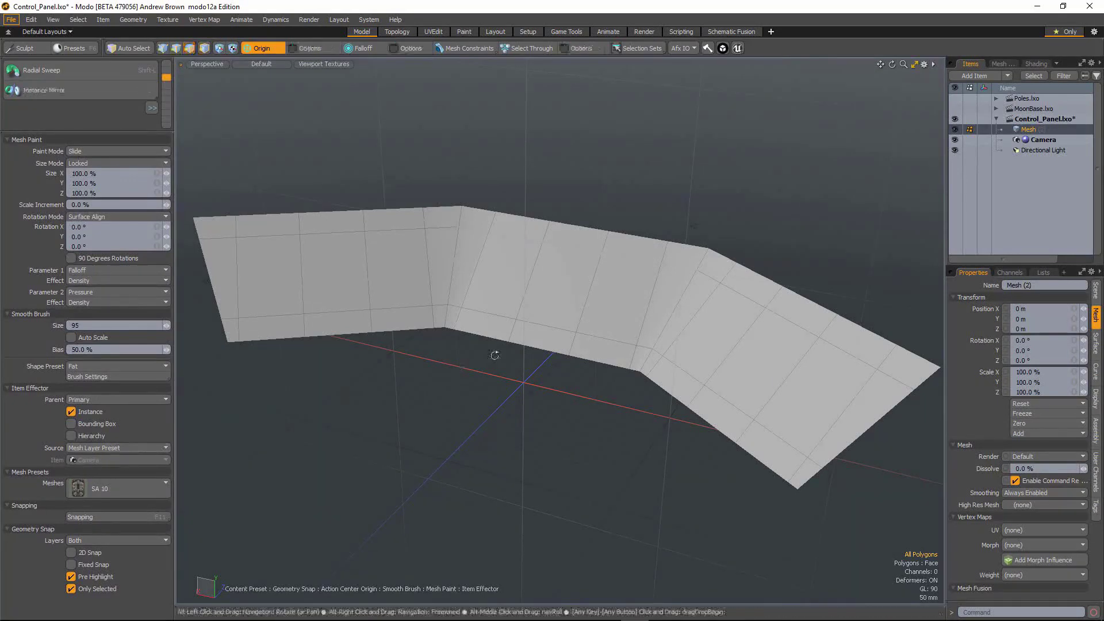
mouse_move(494, 354)
alt+mouse_down()
mouse_move(587, 323)
mouse_move(636, 320)
alt+mouse_up()
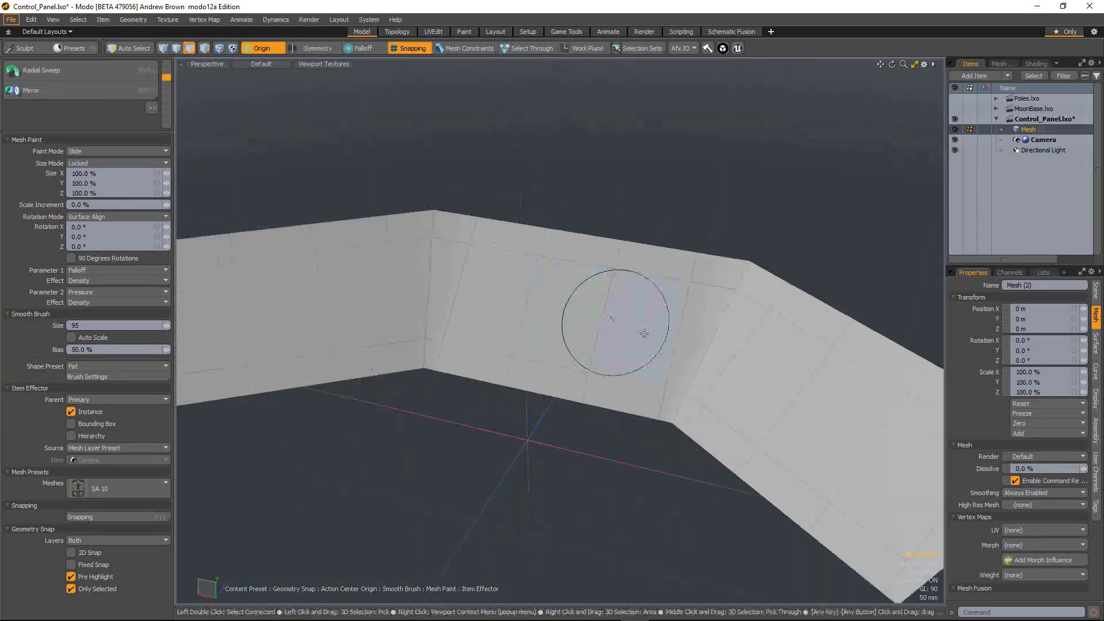
click(642, 324)
click(566, 308)
click(490, 298)
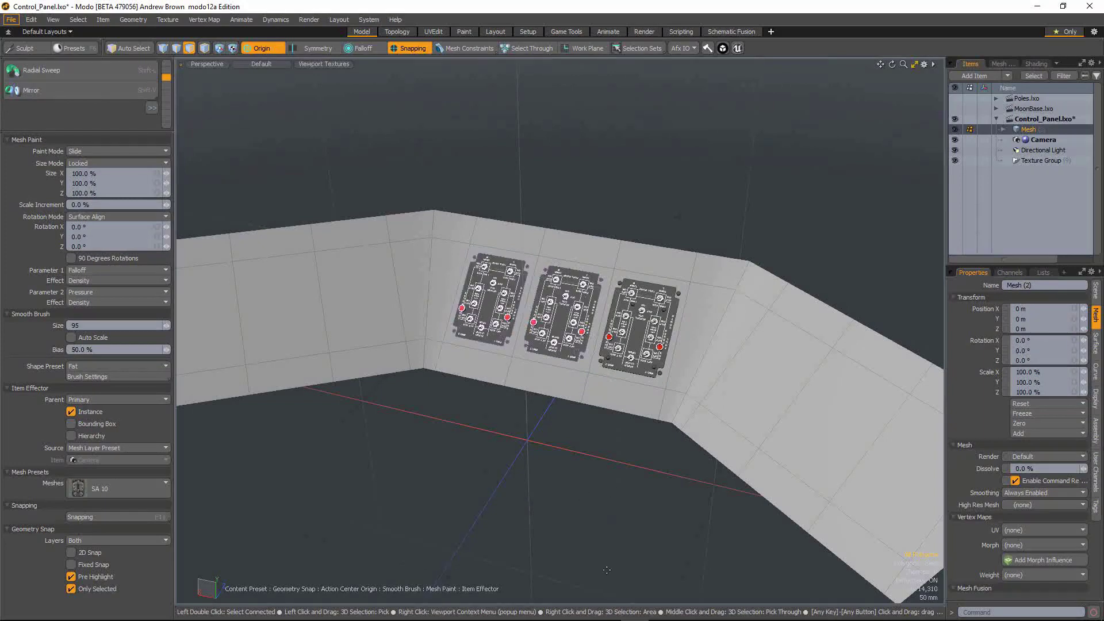
Step: Paint two more control panels onto the angled wall section
alt+drag(645, 293, 505, 320)
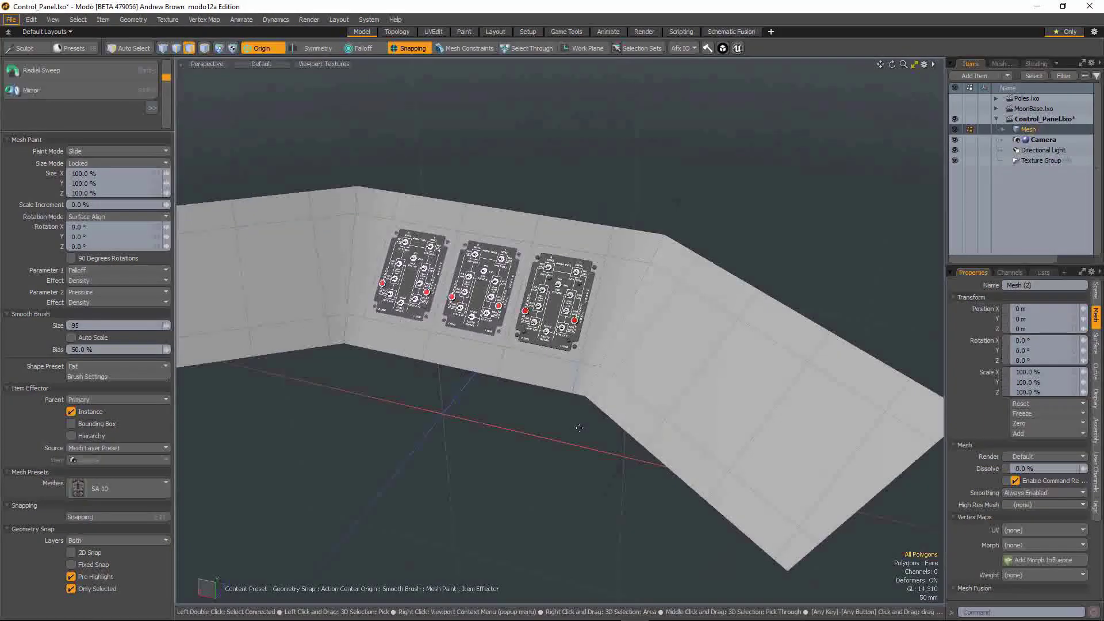
click(668, 417)
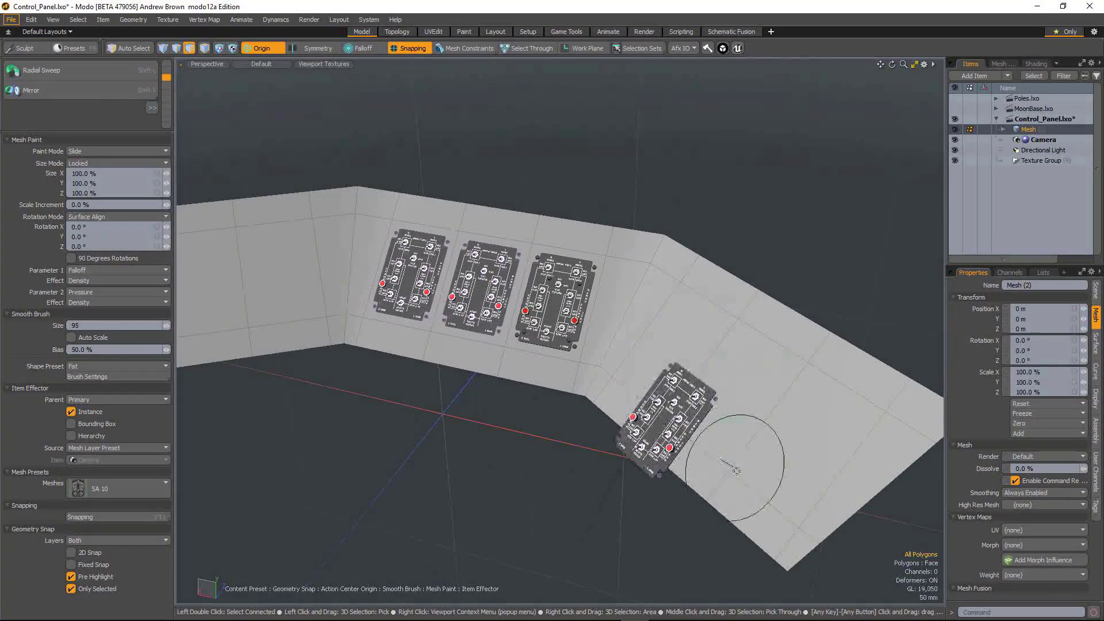
click(729, 470)
Step: Undo the painted control panels and enable Symmetry X
alt+drag(577, 446, 486, 432)
key(ctrl+z)
key(ctrl+z)
key(ctrl+z)
key(ctrl+z)
key(ctrl+z)
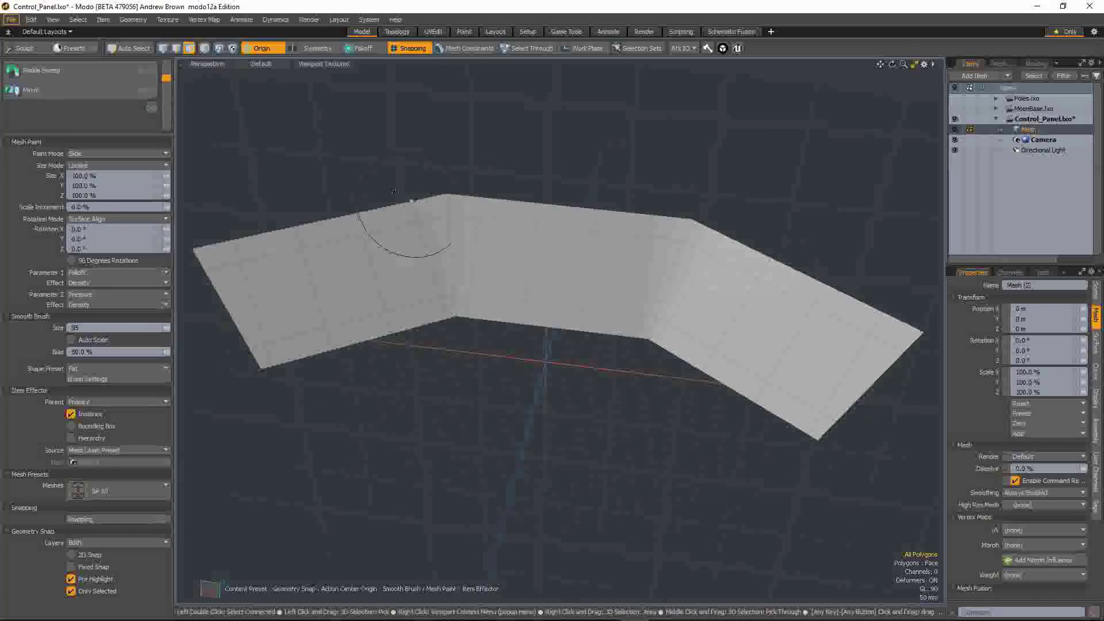
click(315, 47)
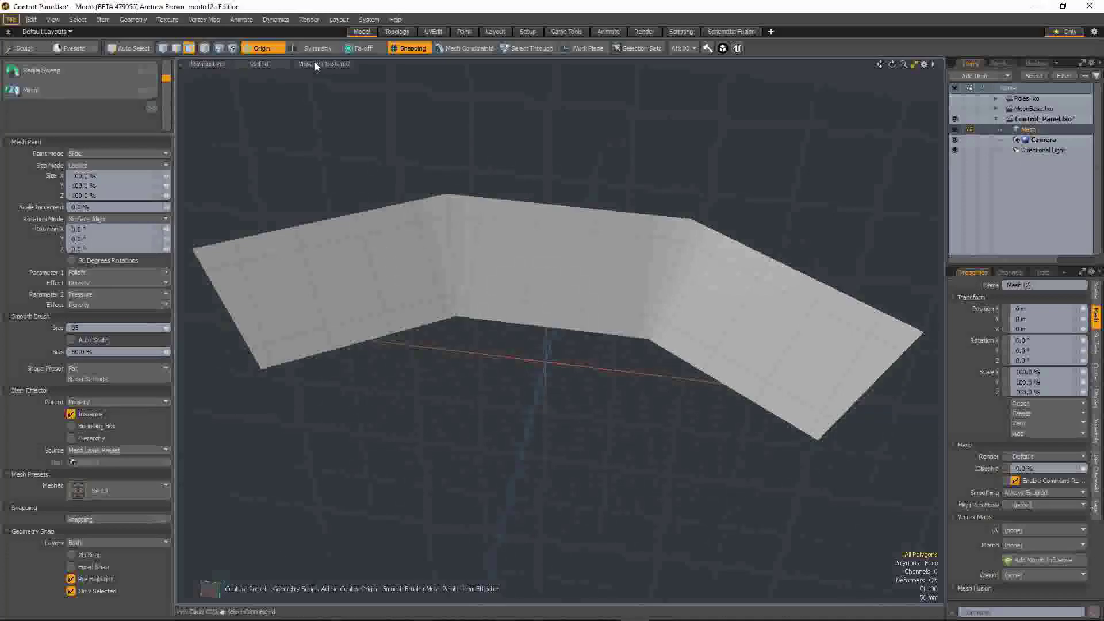
Step: Test-paint mirrored control panels along both walls, then remove them
click(817, 358)
drag(761, 327, 703, 298)
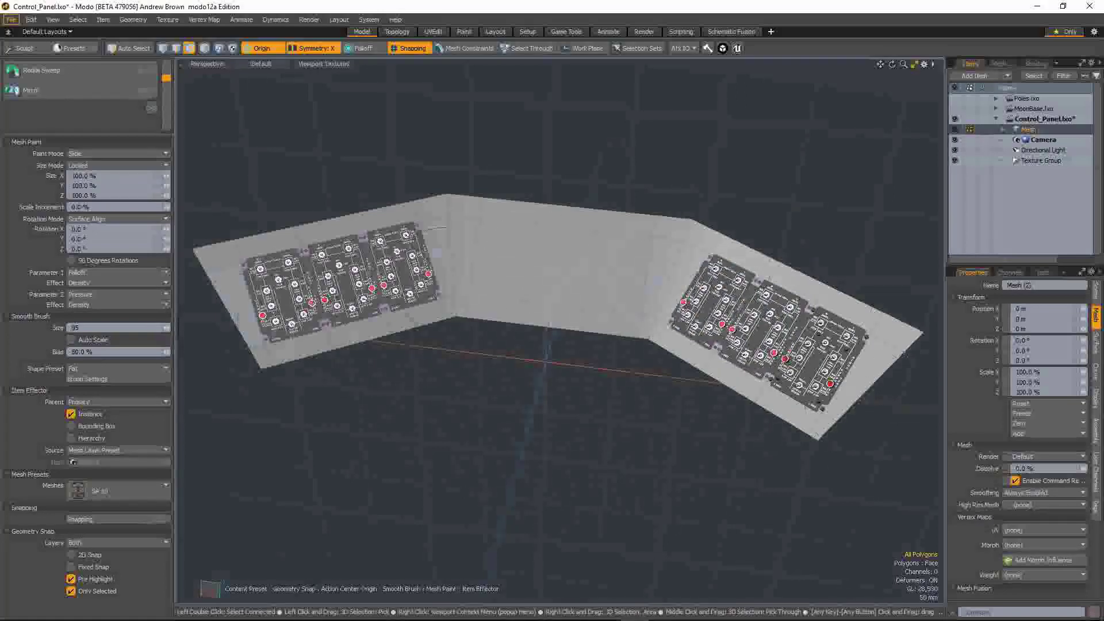
ctrl+drag(362, 285, 345, 271)
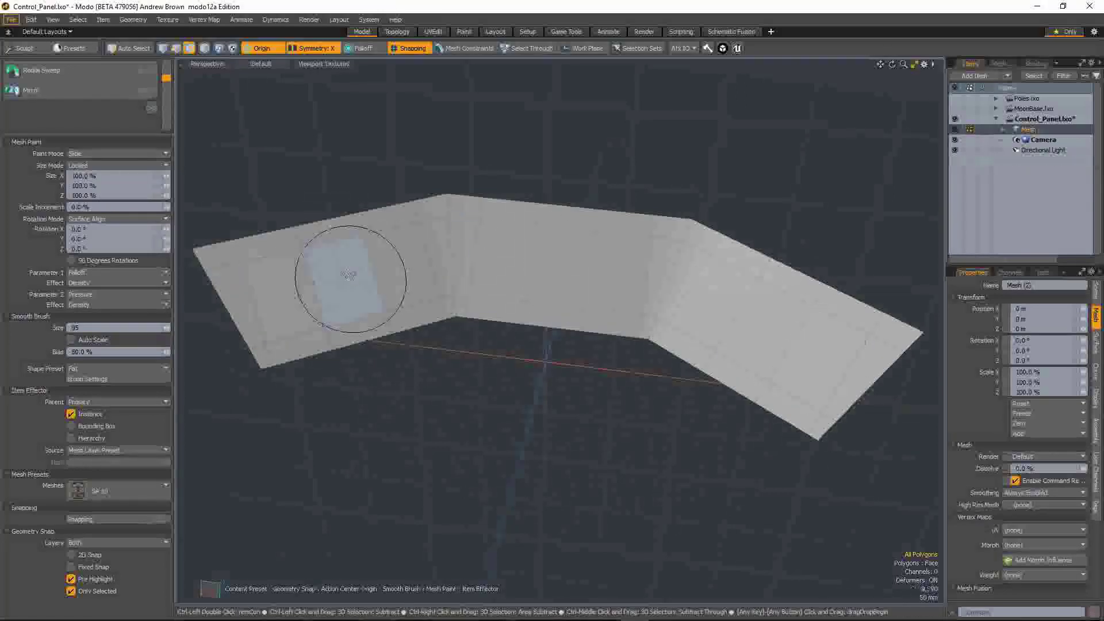
drag(94, 131, 95, 318)
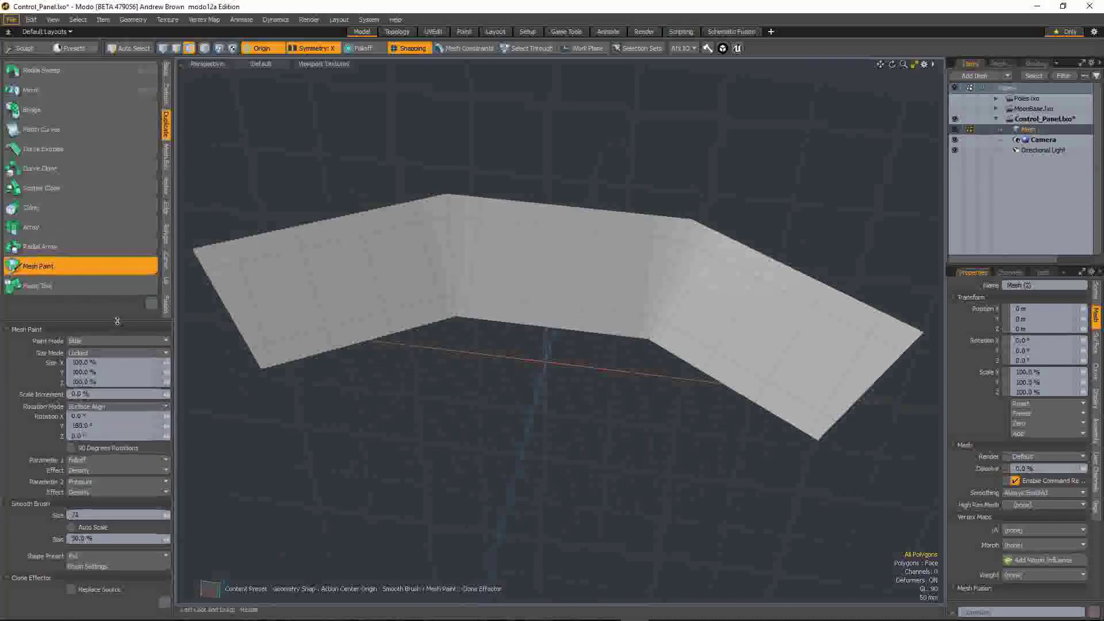
Step: Paint a row of four mirrored control panels along both angled wall sections
drag(119, 315, 100, 134)
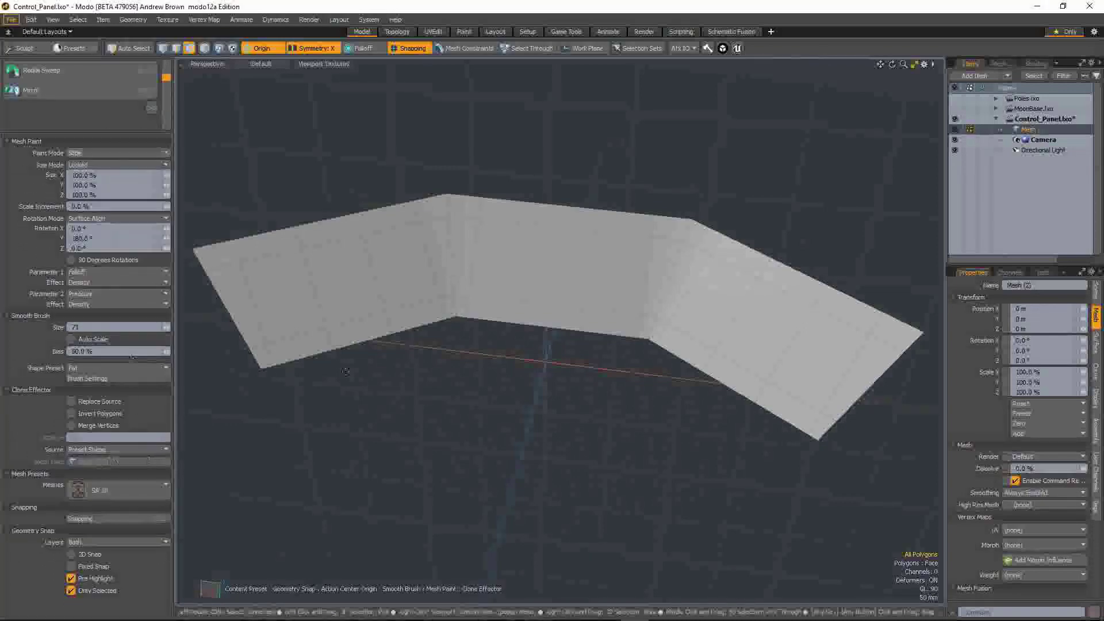
click(815, 354)
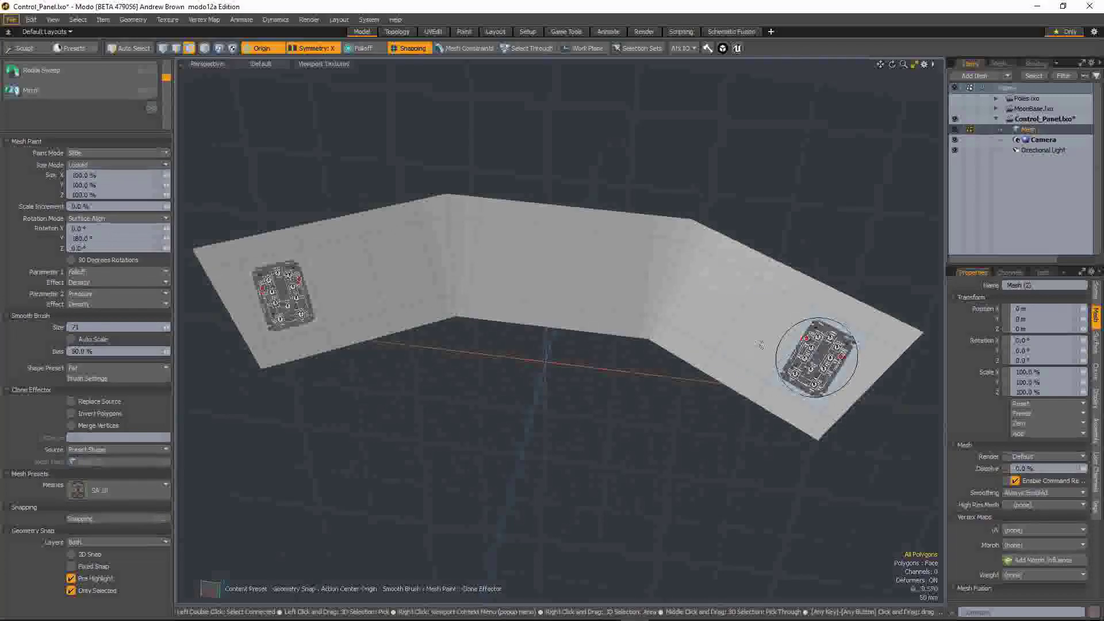
click(763, 326)
click(714, 303)
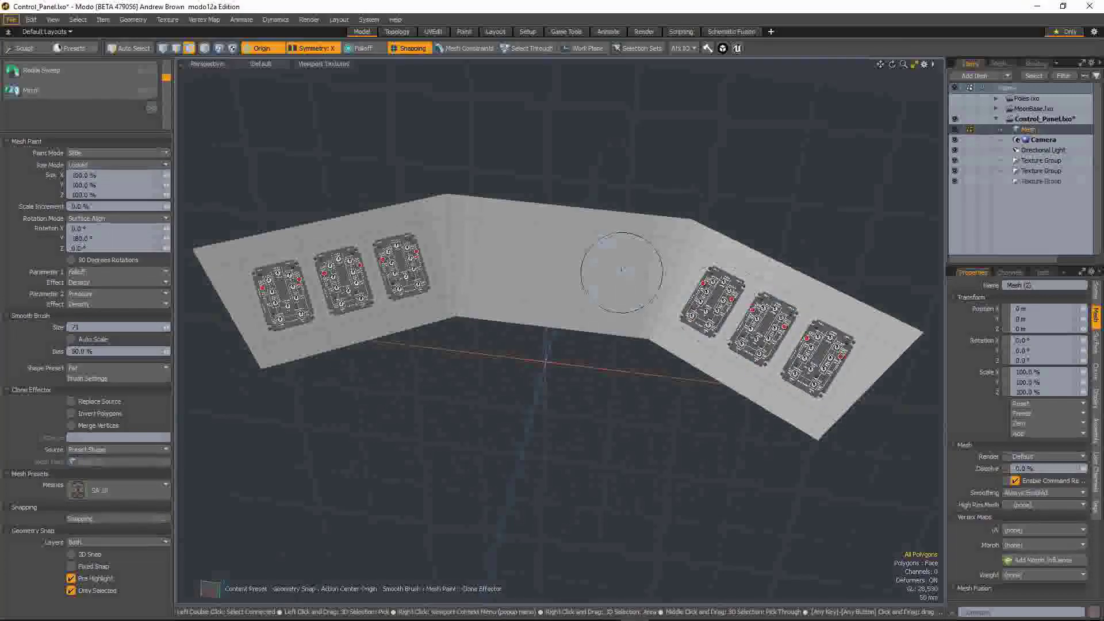
click(616, 273)
alt+drag(688, 457, 572, 492)
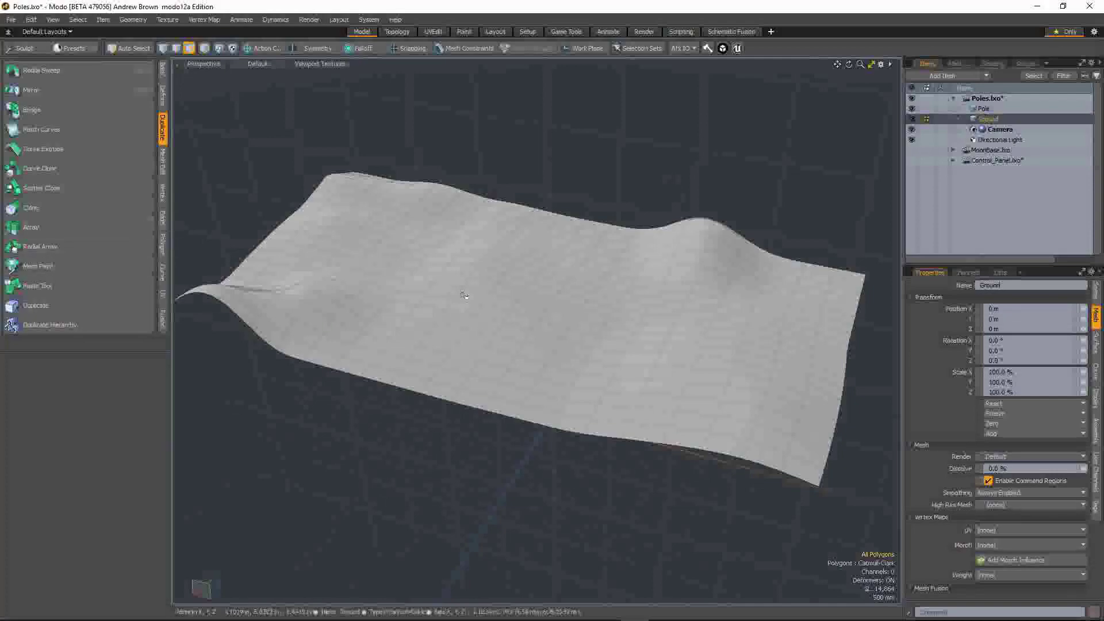
alt+drag(486, 311, 518, 315)
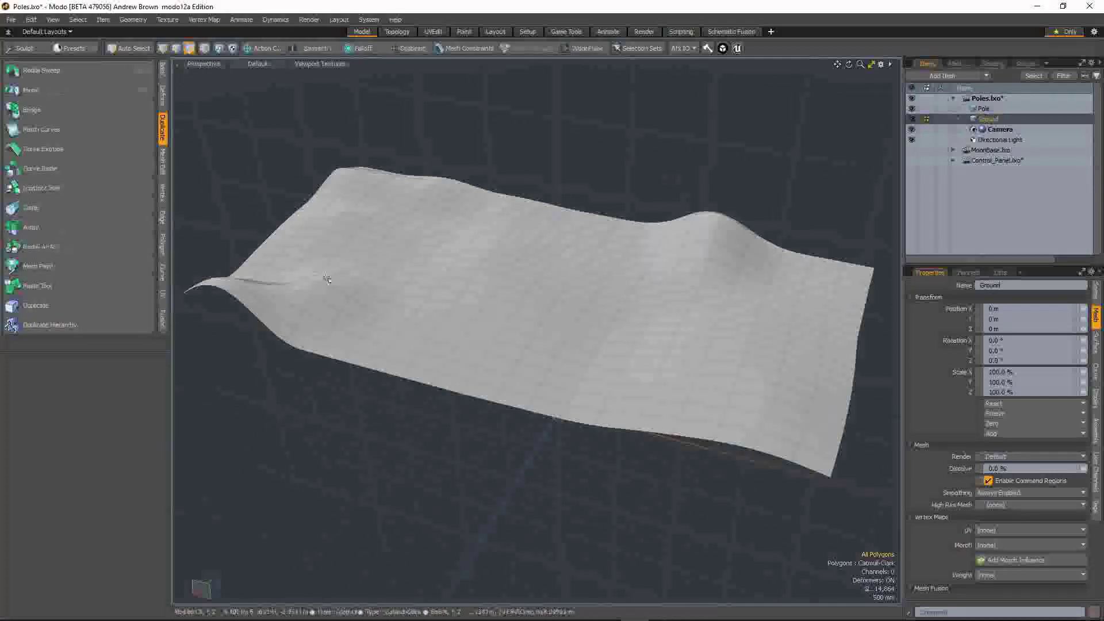
click(128, 264)
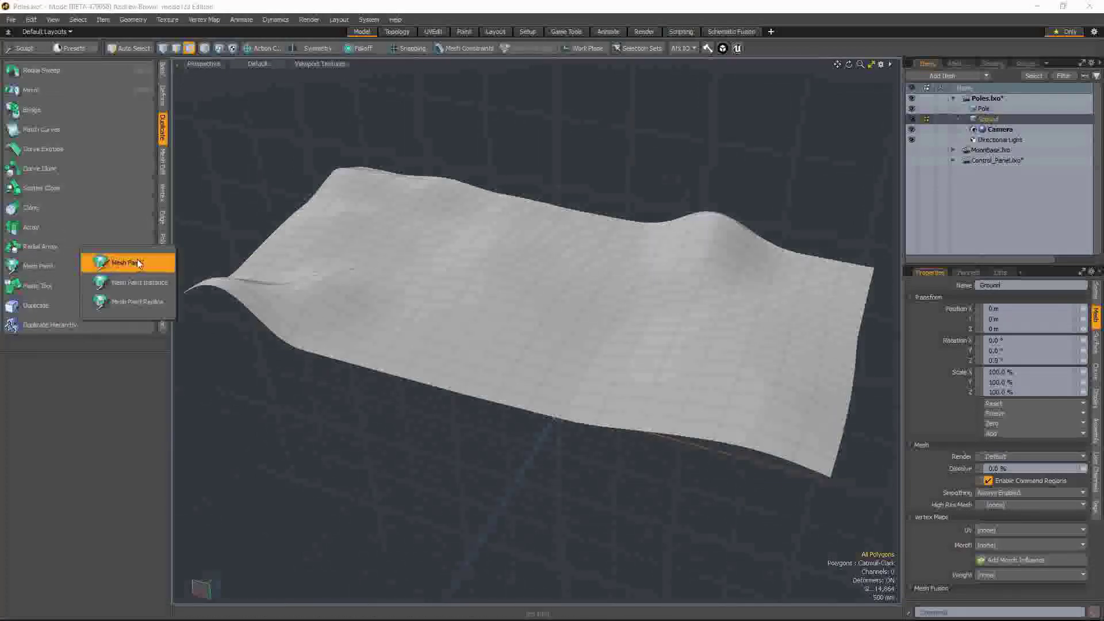
click(132, 264)
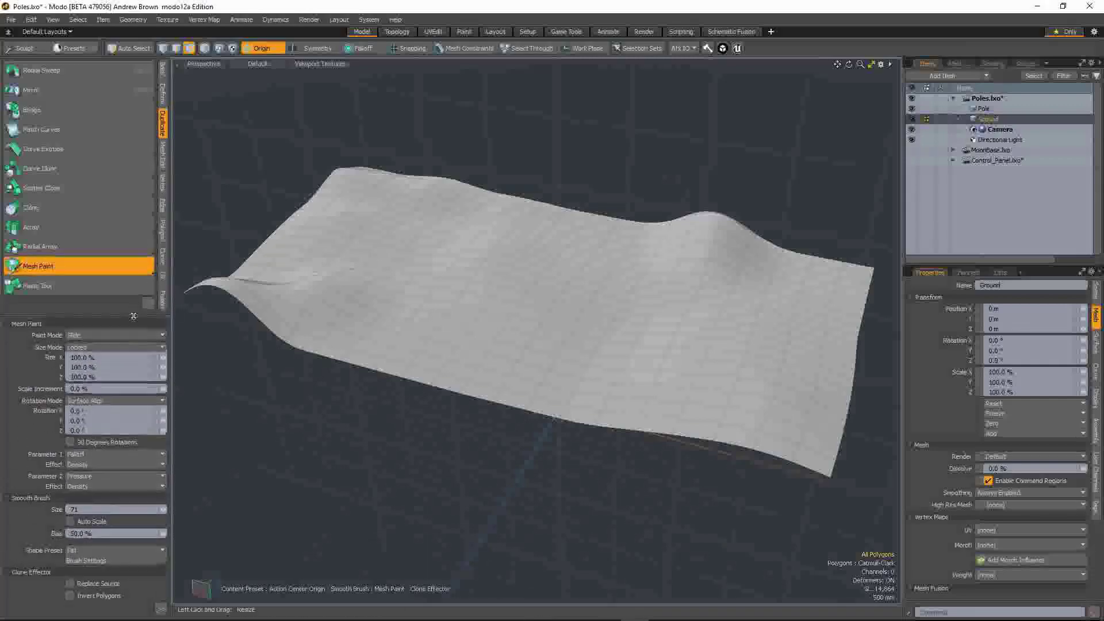
drag(131, 287, 131, 200)
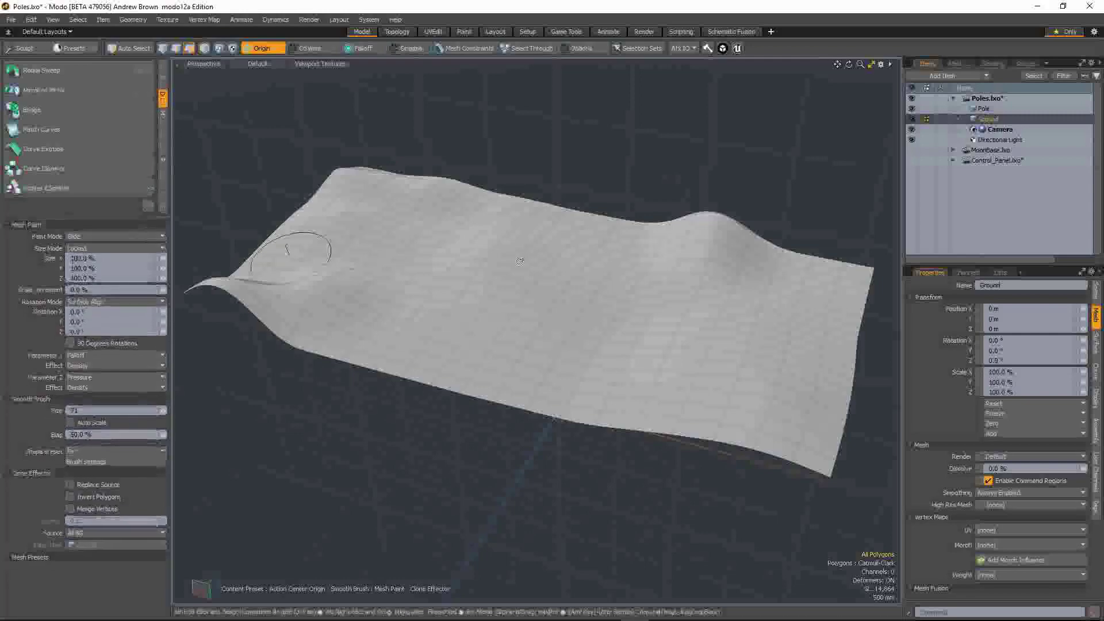
click(398, 218)
click(517, 241)
click(430, 319)
click(537, 290)
click(648, 263)
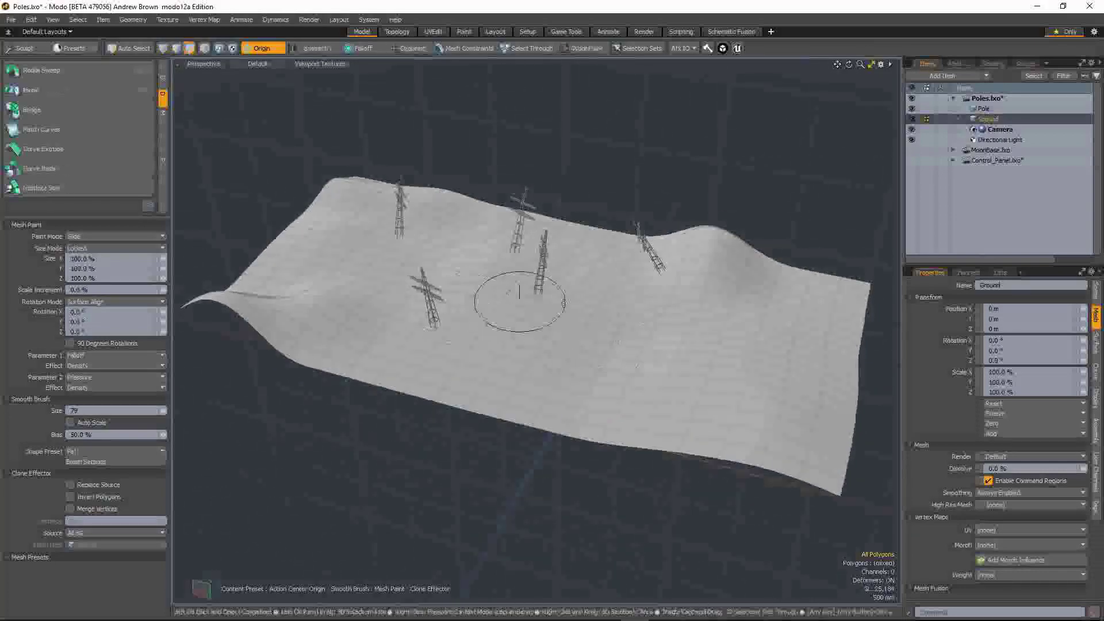
mouse_move(518, 297)
alt+mouse_down()
mouse_move(534, 279)
mouse_move(539, 385)
alt+mouse_up()
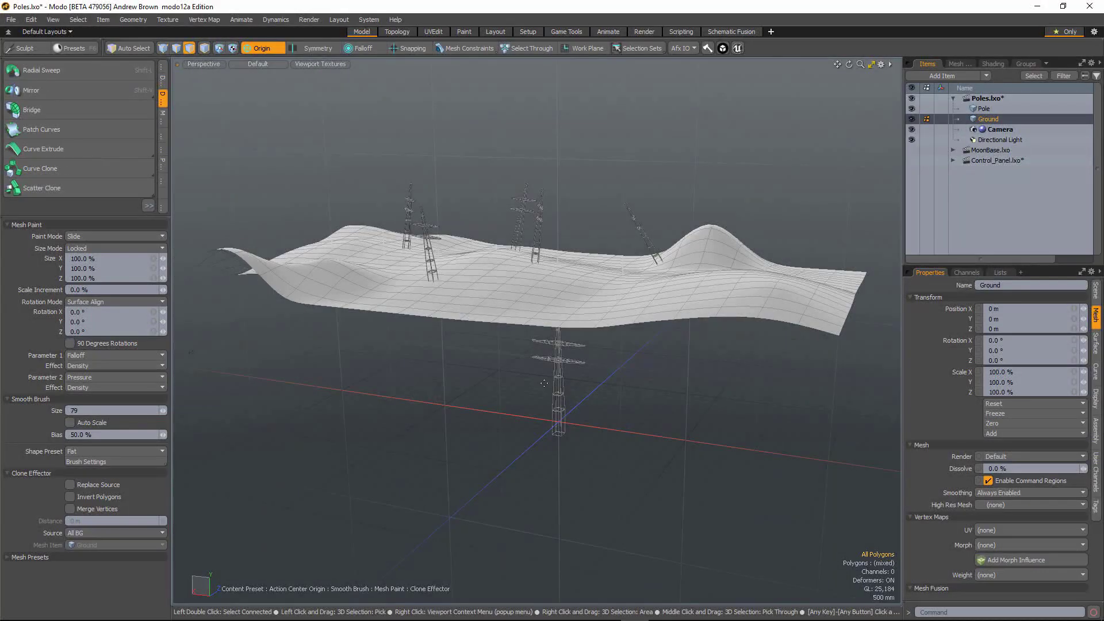
alt+drag(505, 291, 505, 369)
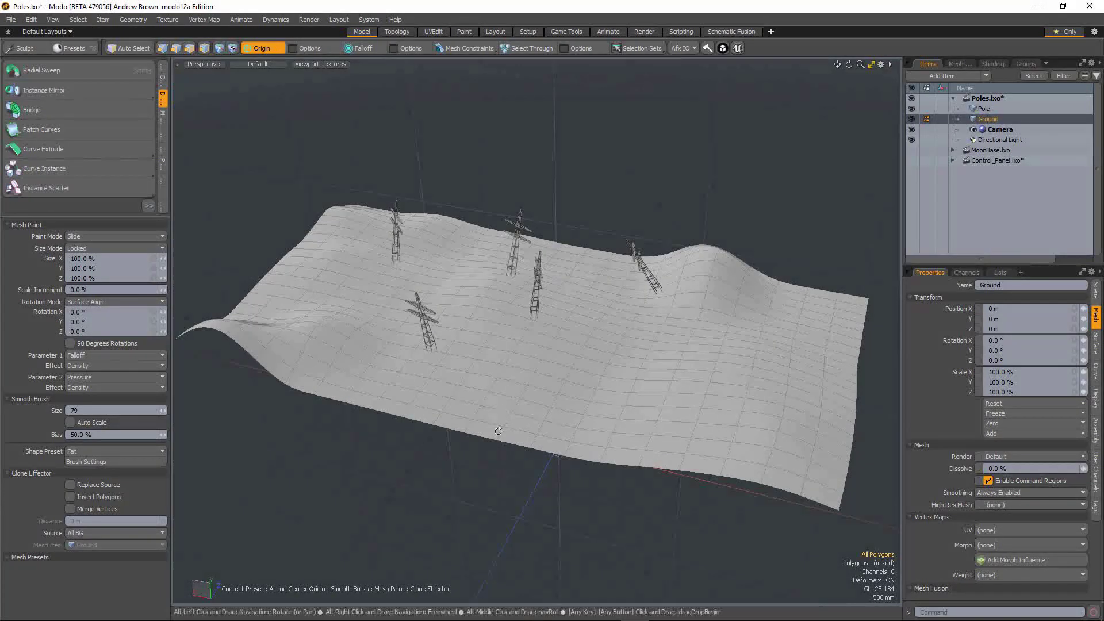
alt+drag(518, 345, 534, 362)
click(345, 302)
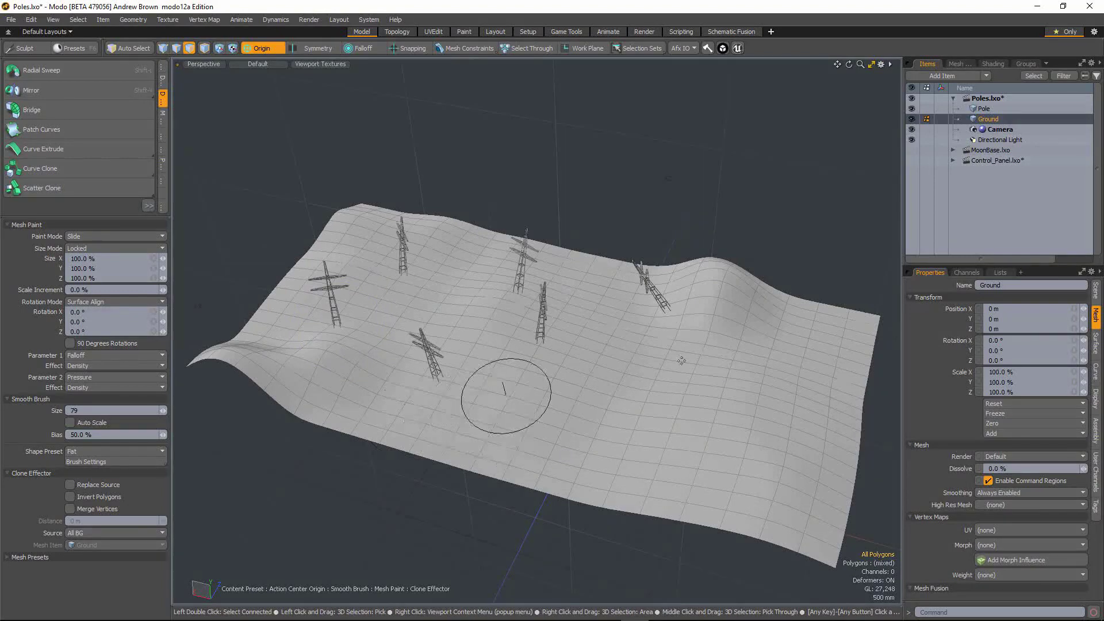
click(345, 378)
click(491, 409)
alt+drag(491, 409, 494, 388)
alt+drag(394, 318, 497, 429)
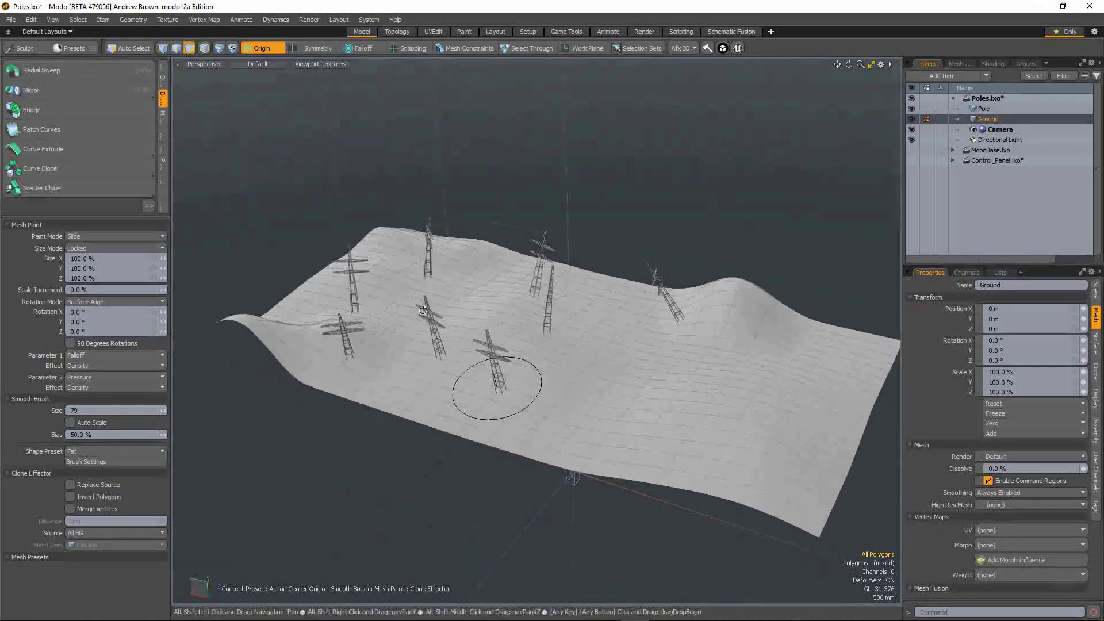
key(ctrl+z)
key(ctrl+z)
key(ctrl+z)
key(ctrl+z)
key(ctrl+z)
key(ctrl+z)
key(ctrl+z)
key(ctrl+z)
key(Tab)
mouse_move(456, 380)
alt+mouse_down()
mouse_move(495, 303)
mouse_move(460, 464)
mouse_move(517, 438)
alt+mouse_up()
key(q)
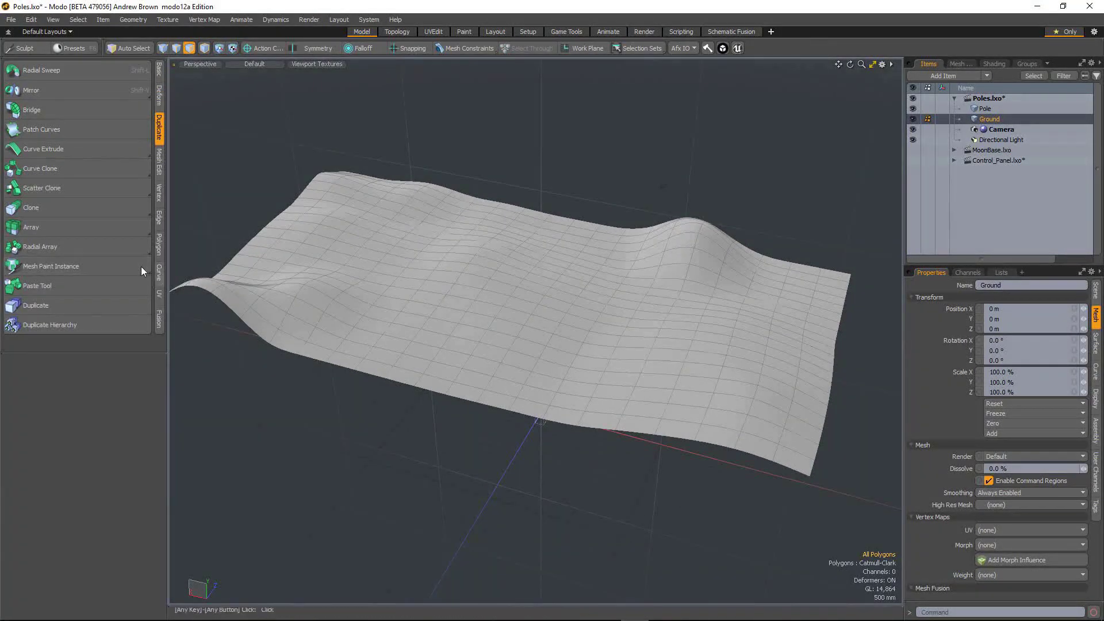
Step: Start Mesh Paint Instance with the vehicle preset and an enlarged brush
click(134, 266)
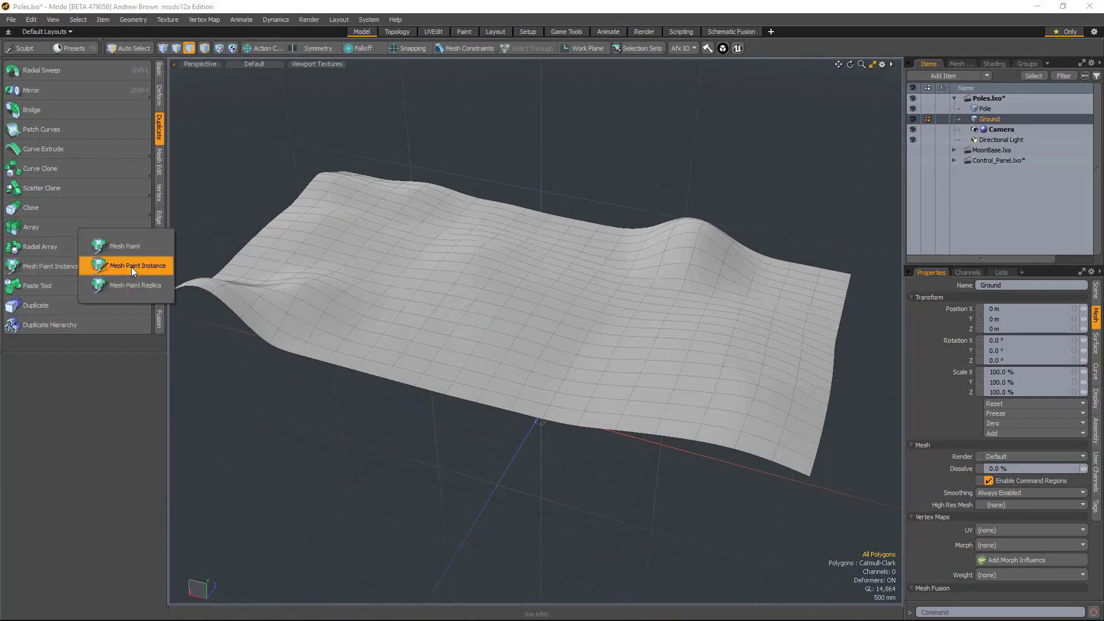
click(134, 265)
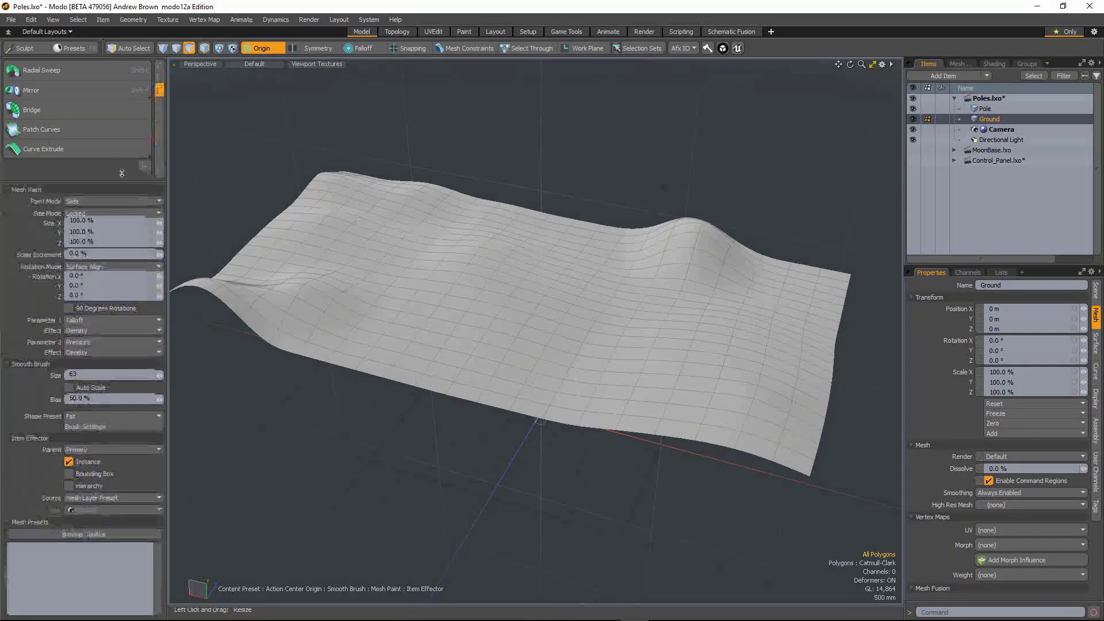
drag(123, 169, 123, 131)
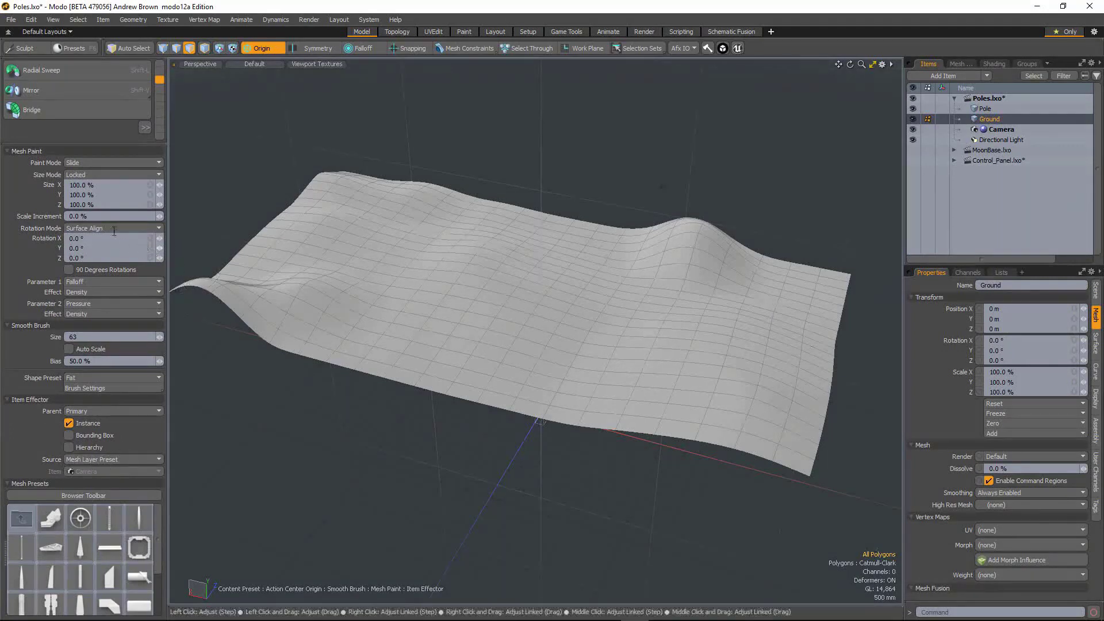
alt+drag(209, 207, 101, 162)
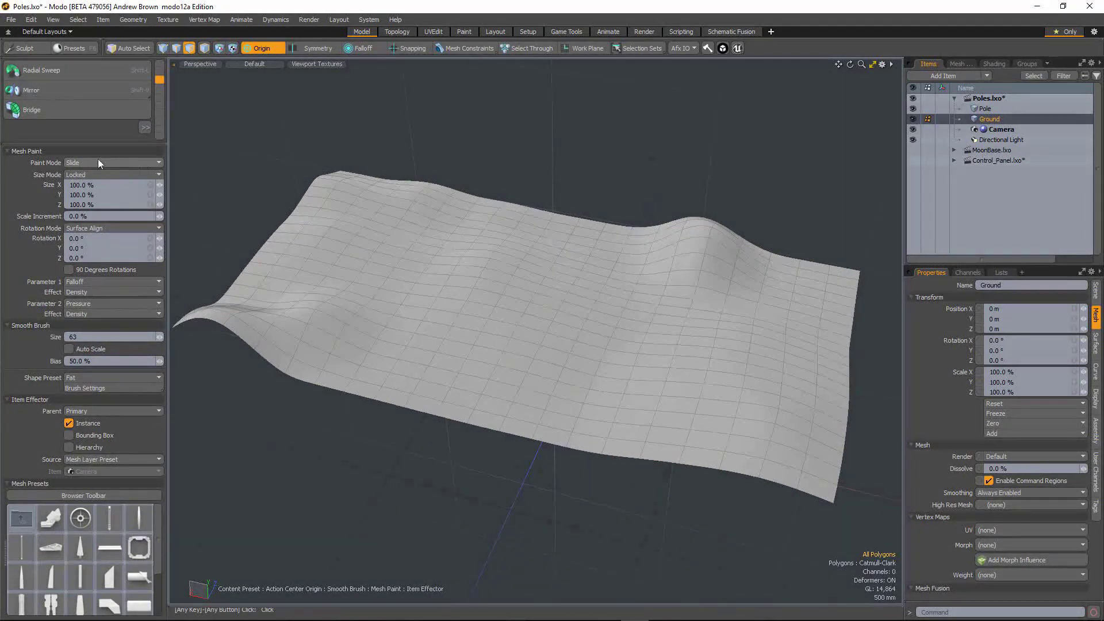
click(51, 523)
alt+drag(394, 369, 404, 261)
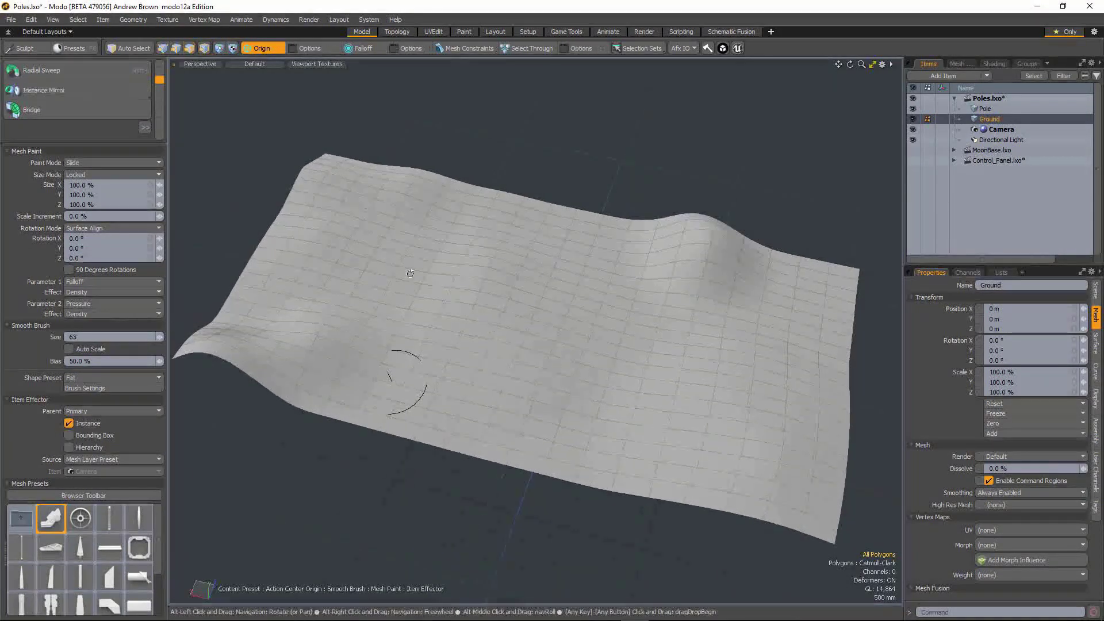
right_drag(411, 247, 416, 247)
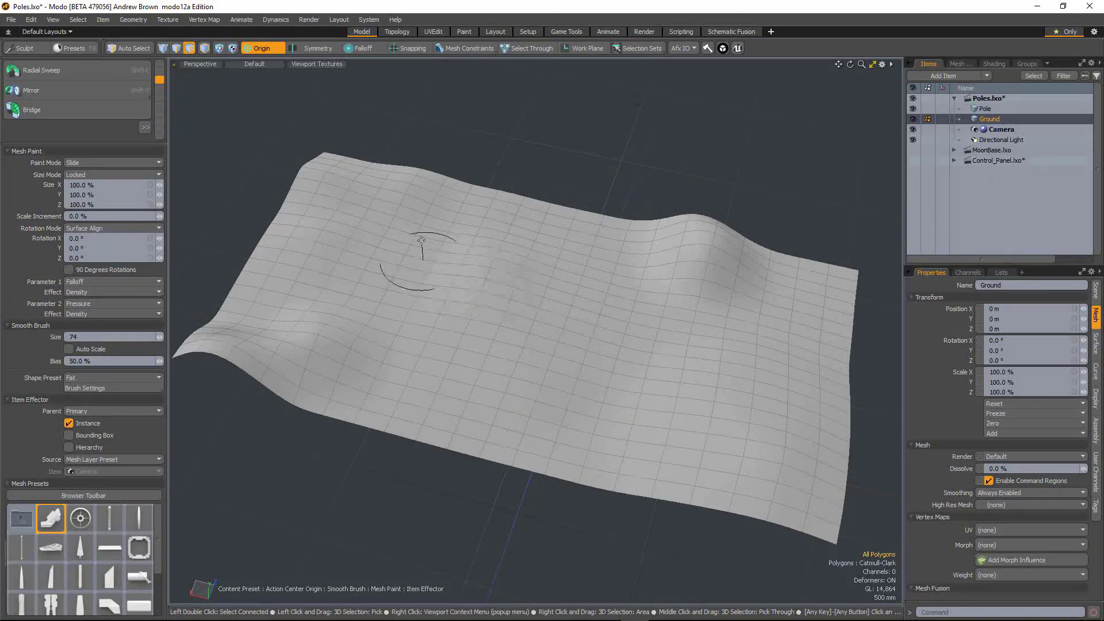
Step: Paint ten vehicle instances scattered across the wavy terrain
mouse_move(362, 246)
mouse_down()
mouse_move(421, 244)
mouse_move(363, 246)
mouse_up()
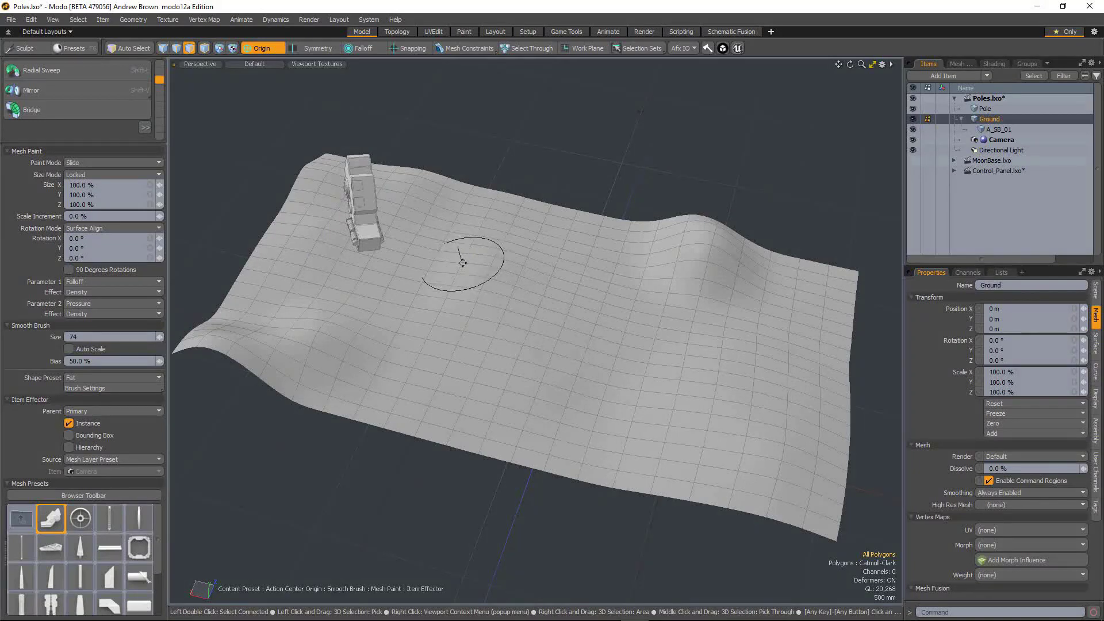
click(466, 246)
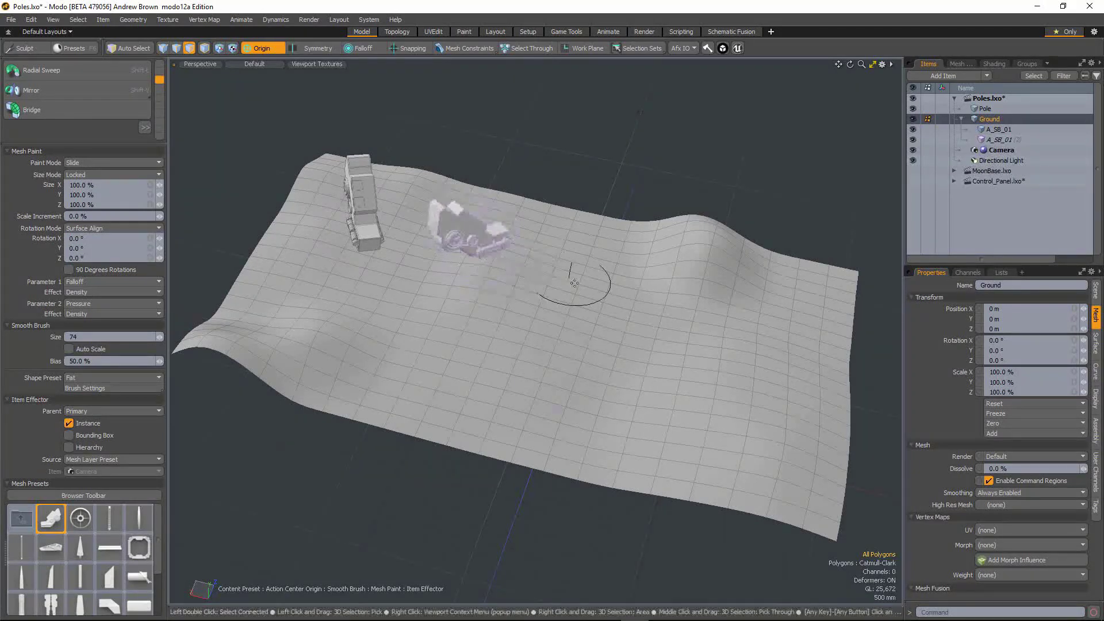
click(595, 272)
click(733, 310)
click(771, 379)
click(681, 435)
click(578, 315)
click(418, 333)
click(475, 401)
click(298, 285)
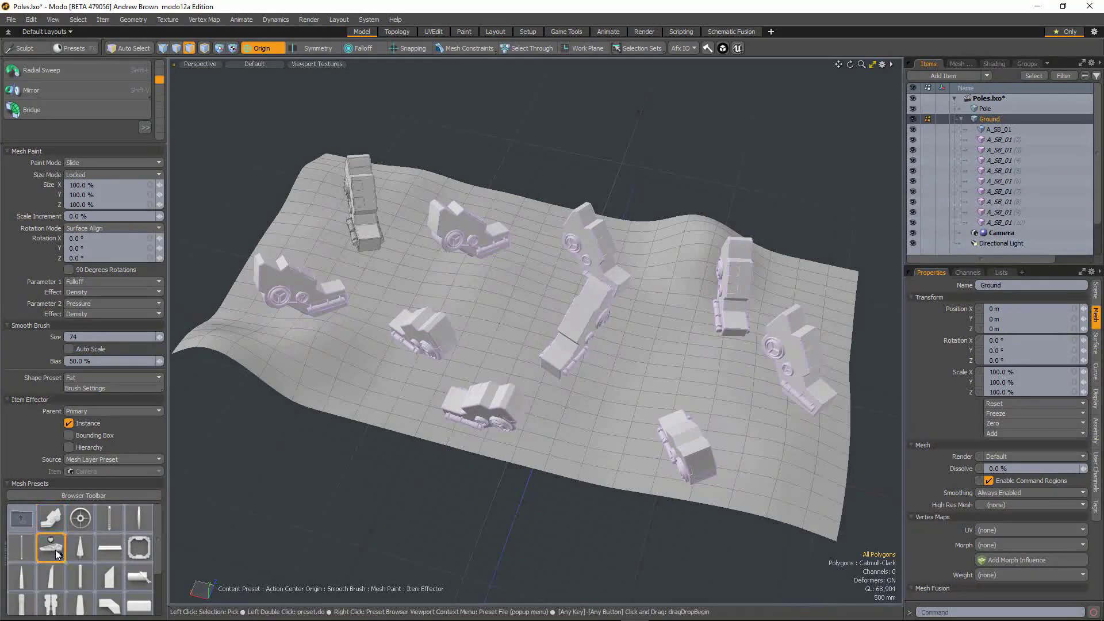
Step: Paint six pole-like pieces across the terrain, including its right side
drag(345, 357, 358, 380)
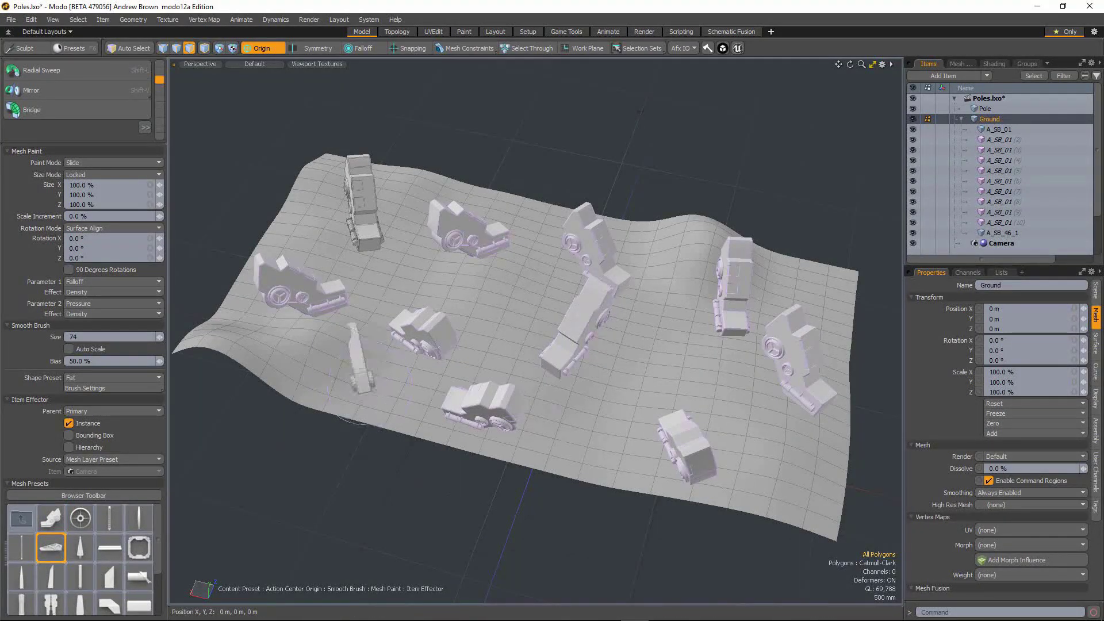
click(461, 297)
click(629, 419)
click(664, 343)
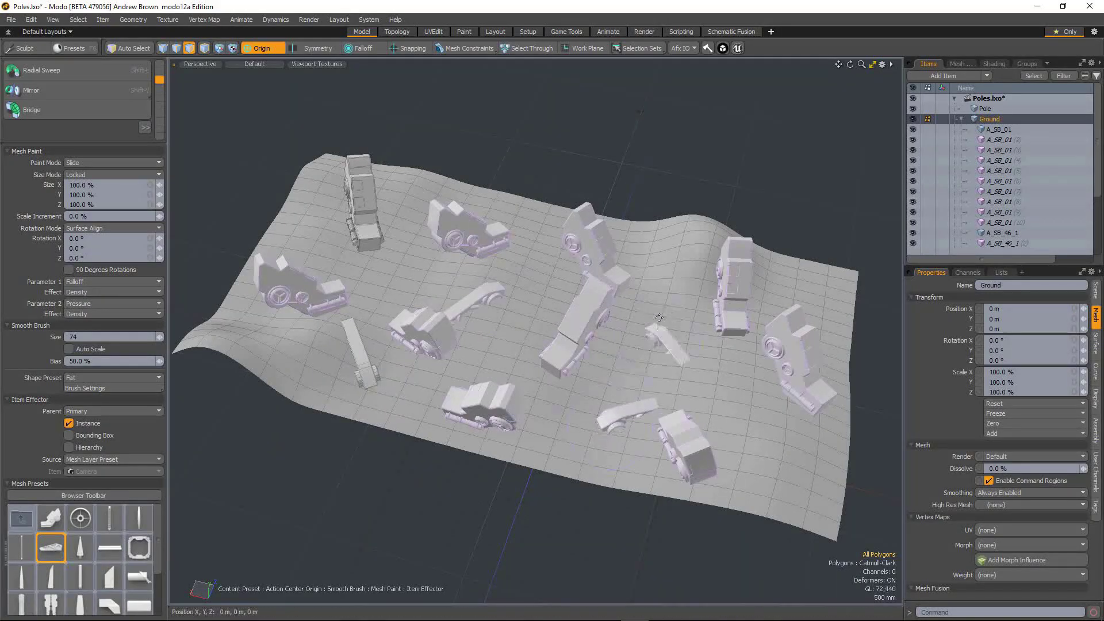
click(694, 255)
click(763, 432)
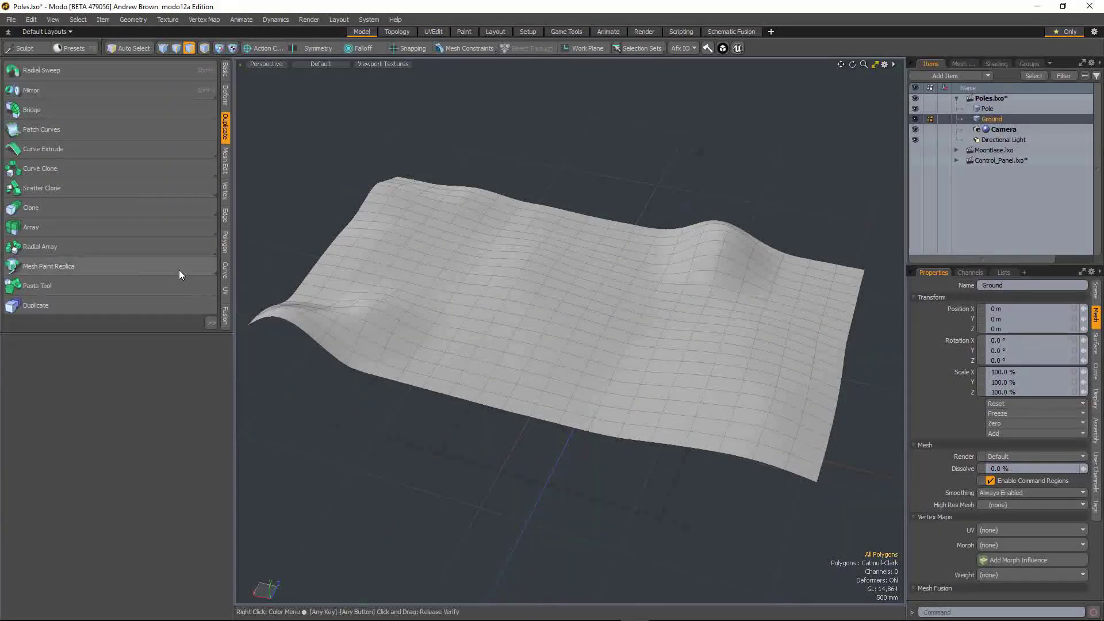
Step: Switch to Mesh Paint Replica and select the tower preset
click(178, 270)
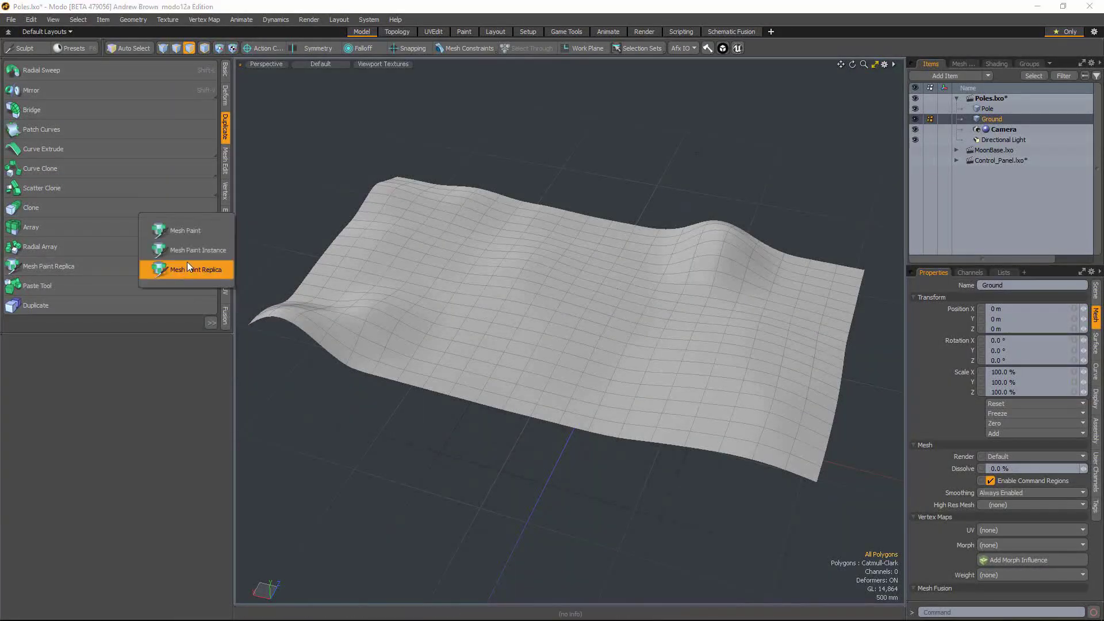
click(190, 272)
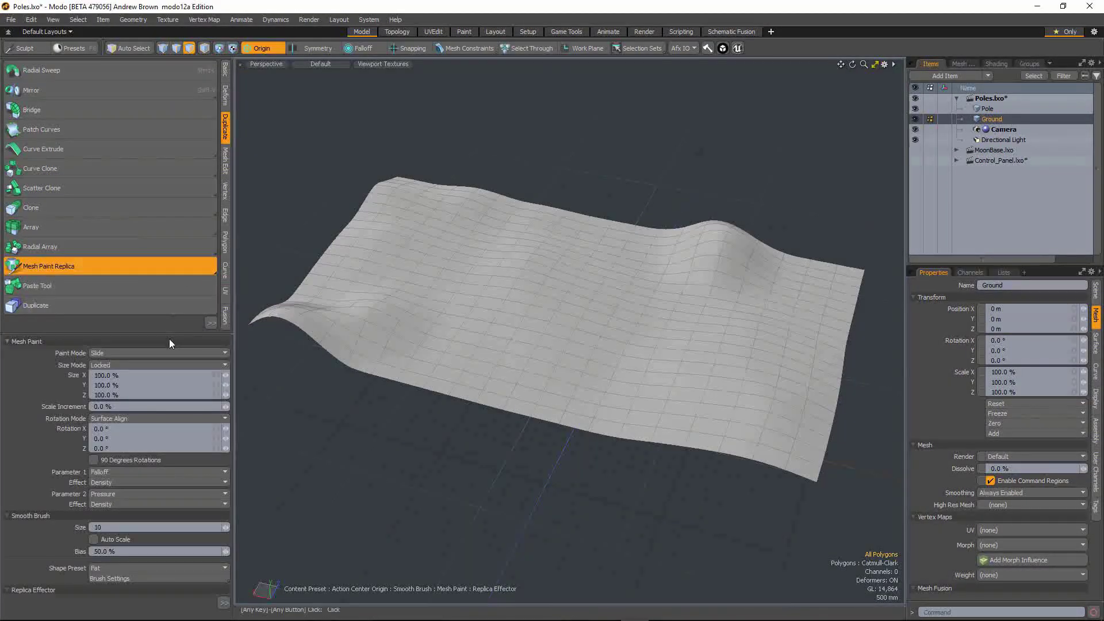
drag(166, 331, 168, 155)
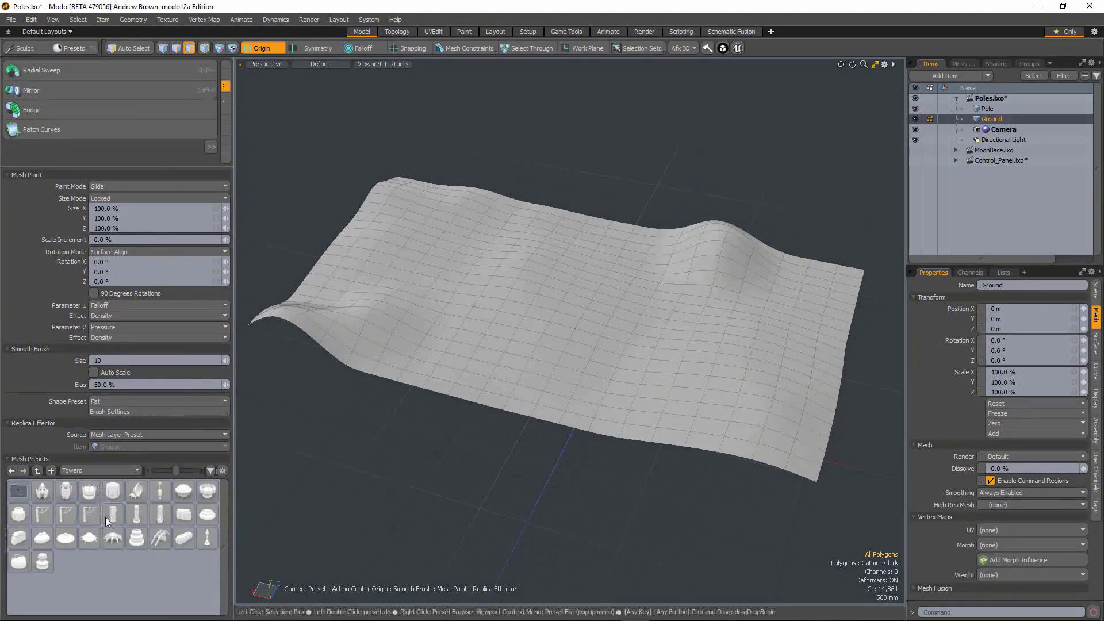
click(67, 490)
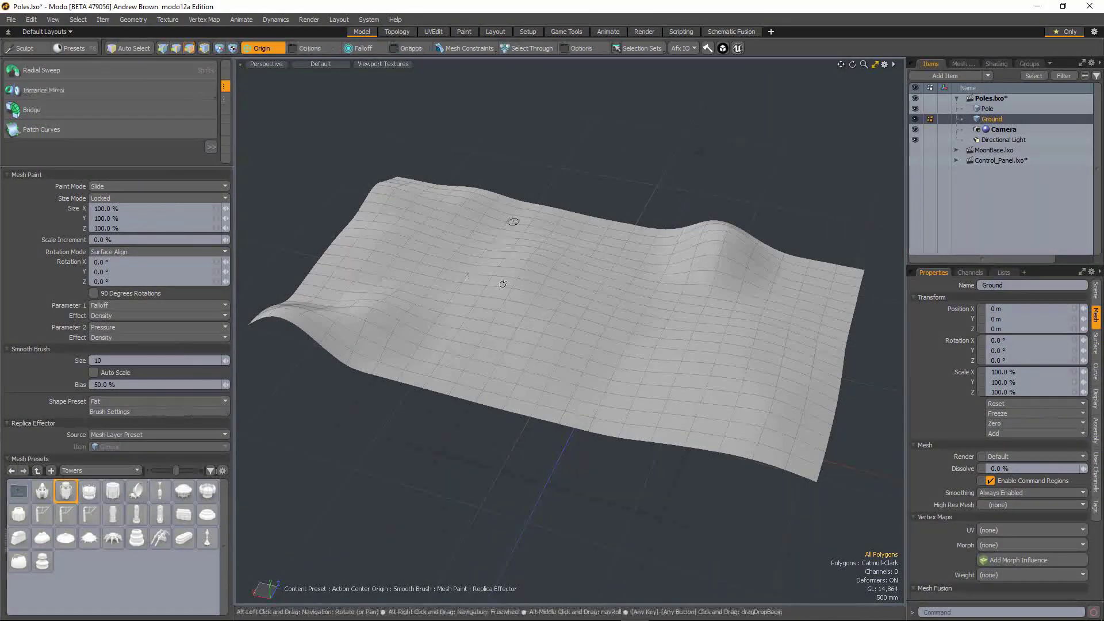
mouse_move(551, 298)
alt+mouse_down()
mouse_move(523, 229)
mouse_move(505, 246)
mouse_move(468, 243)
alt+mouse_up()
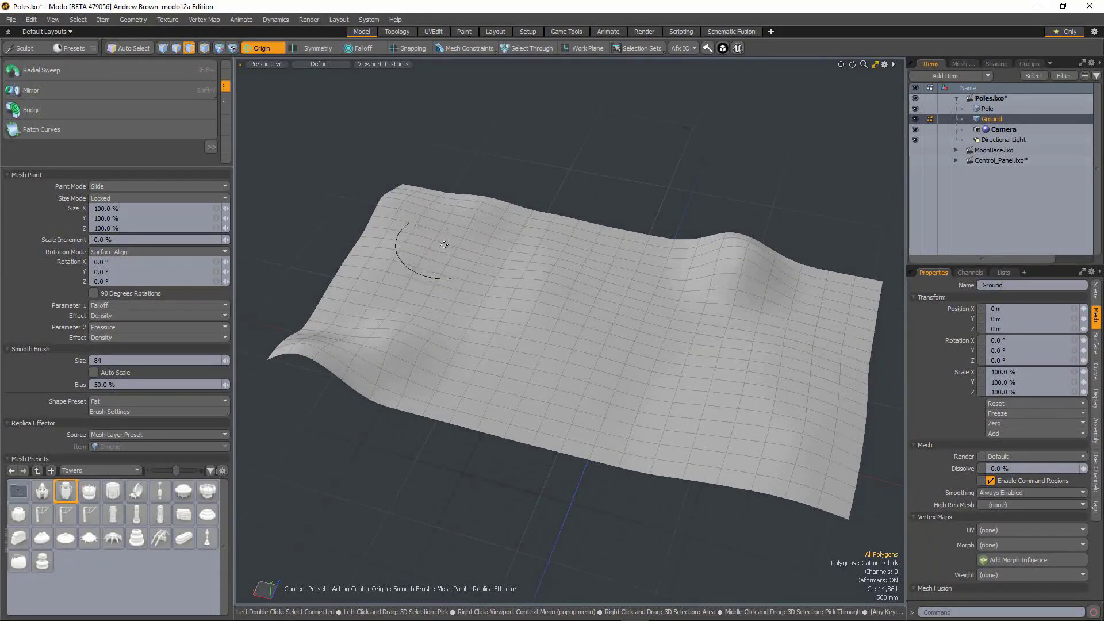
Step: Paint tower replicas across the middle, right and left of the terrain
click(427, 255)
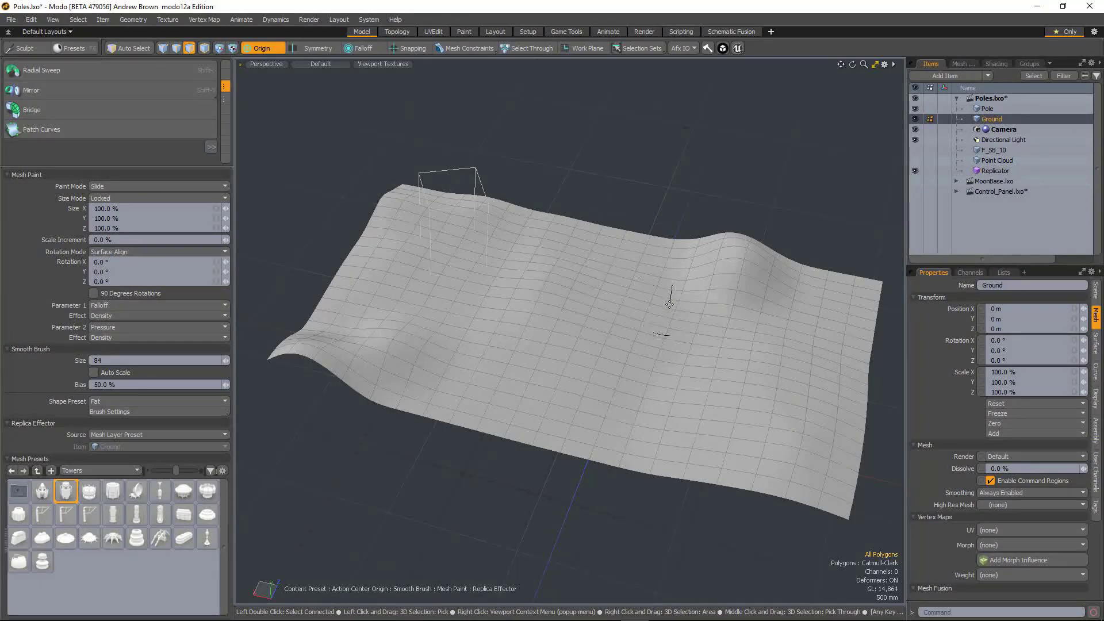
alt+drag(603, 319, 608, 323)
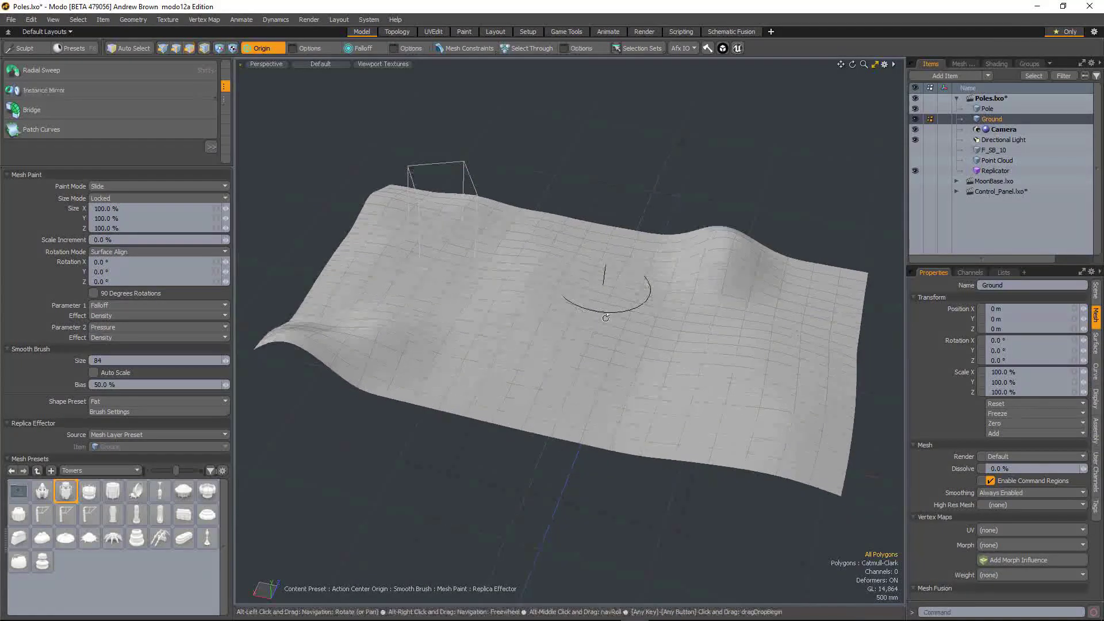
mouse_move(562, 315)
alt+shift+mouse_down()
mouse_move(562, 269)
mouse_move(574, 263)
alt+shift+mouse_up()
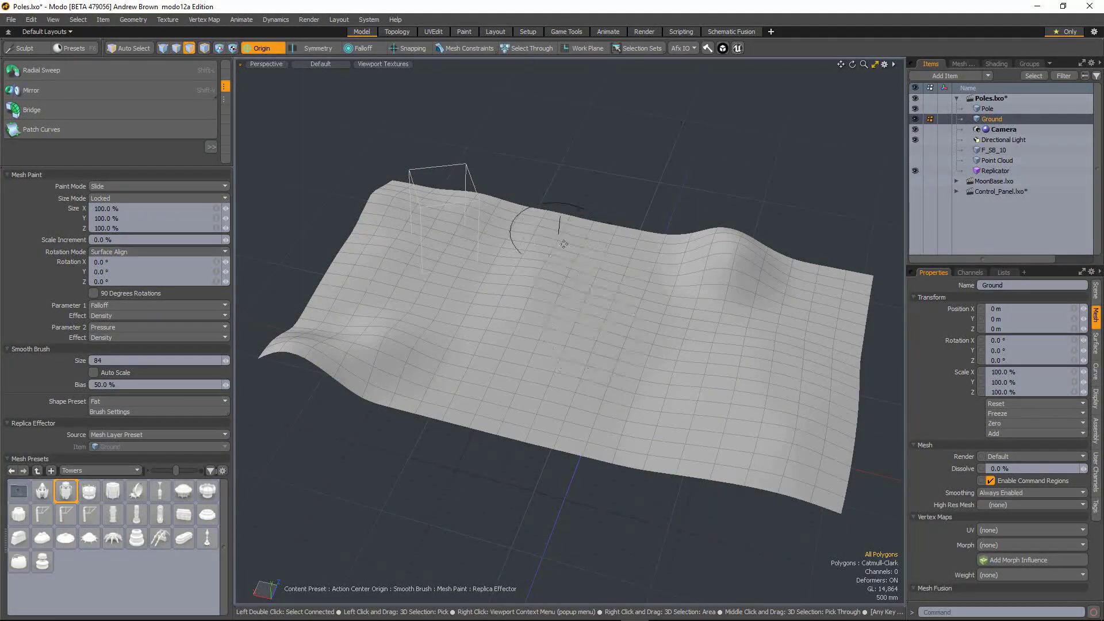
mouse_move(569, 256)
mouse_down()
mouse_move(571, 265)
mouse_move(811, 277)
mouse_up()
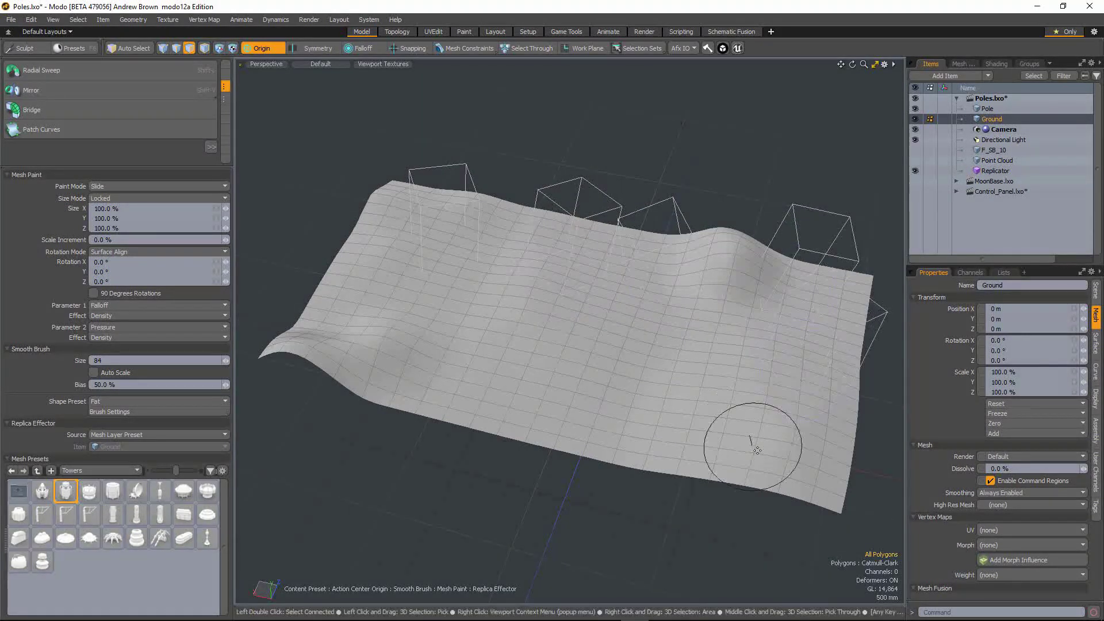
drag(470, 315, 351, 245)
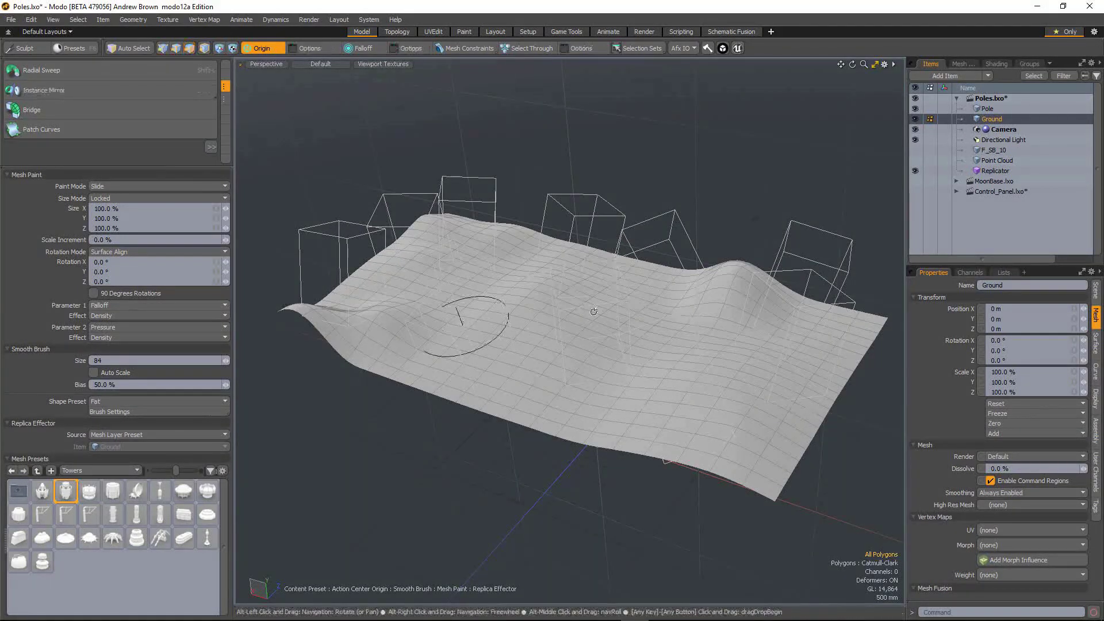
alt+drag(582, 324, 496, 453)
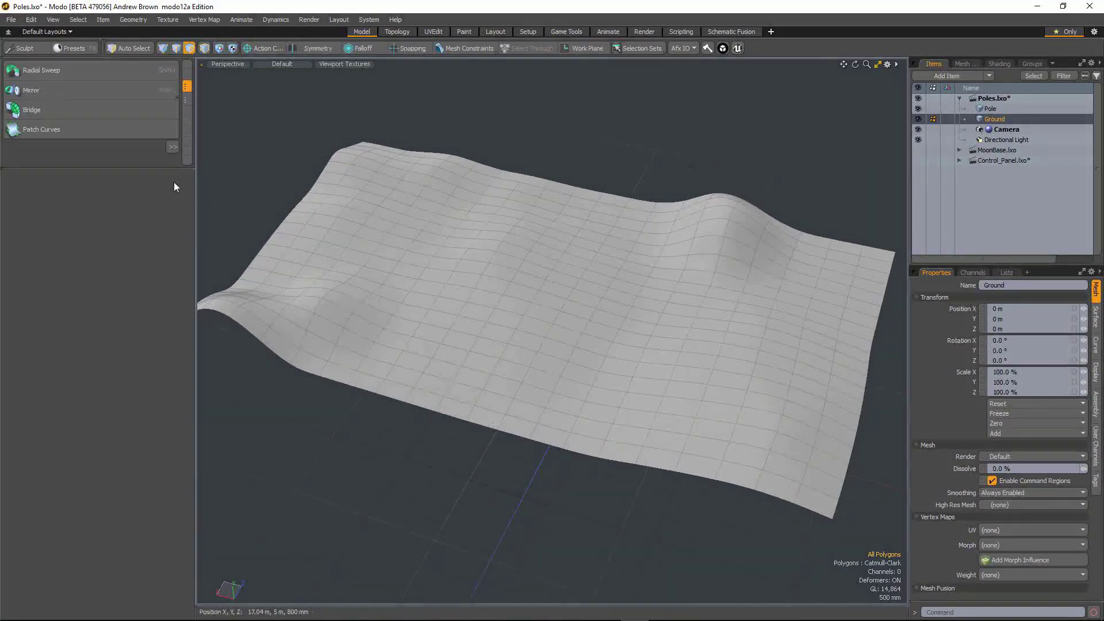
Step: Activate Mesh Paint Instance, adjust the terrain view, and open the Paint Mode dropdown
mouse_move(148, 171)
mouse_down()
mouse_move(157, 361)
mouse_move(147, 169)
mouse_up()
click(148, 268)
alt+drag(518, 367, 524, 345)
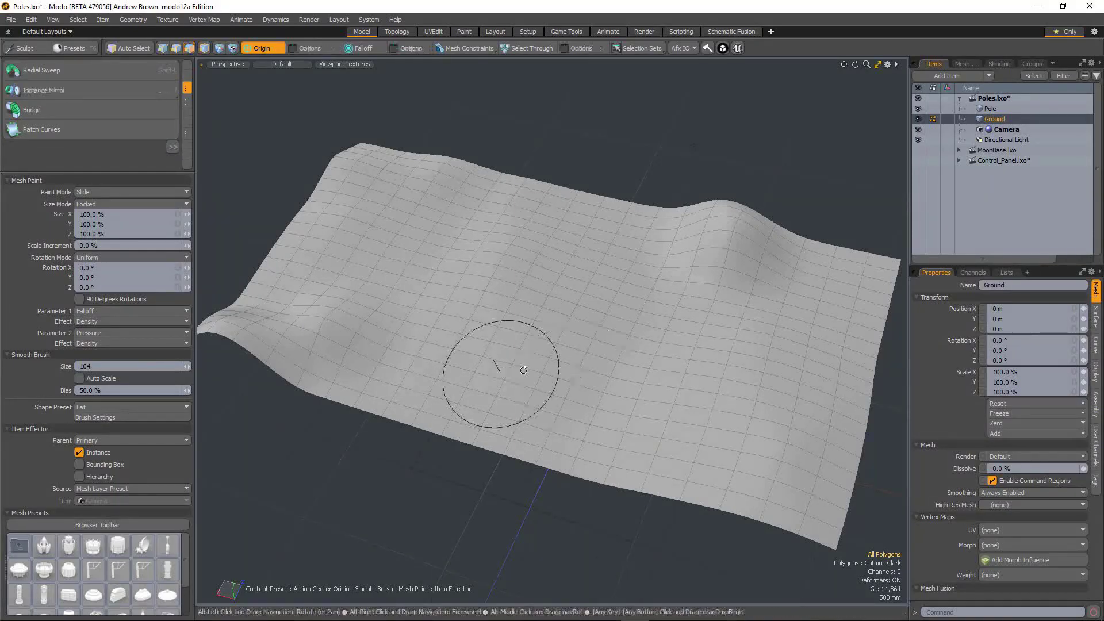
alt+drag(577, 373, 547, 427)
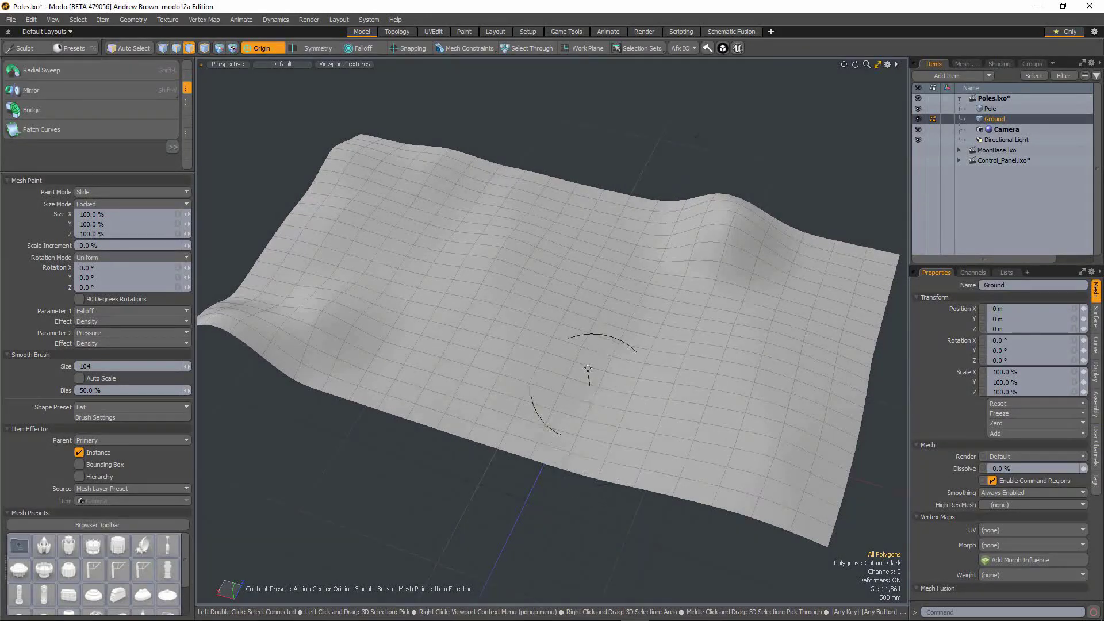
drag(525, 365, 520, 367)
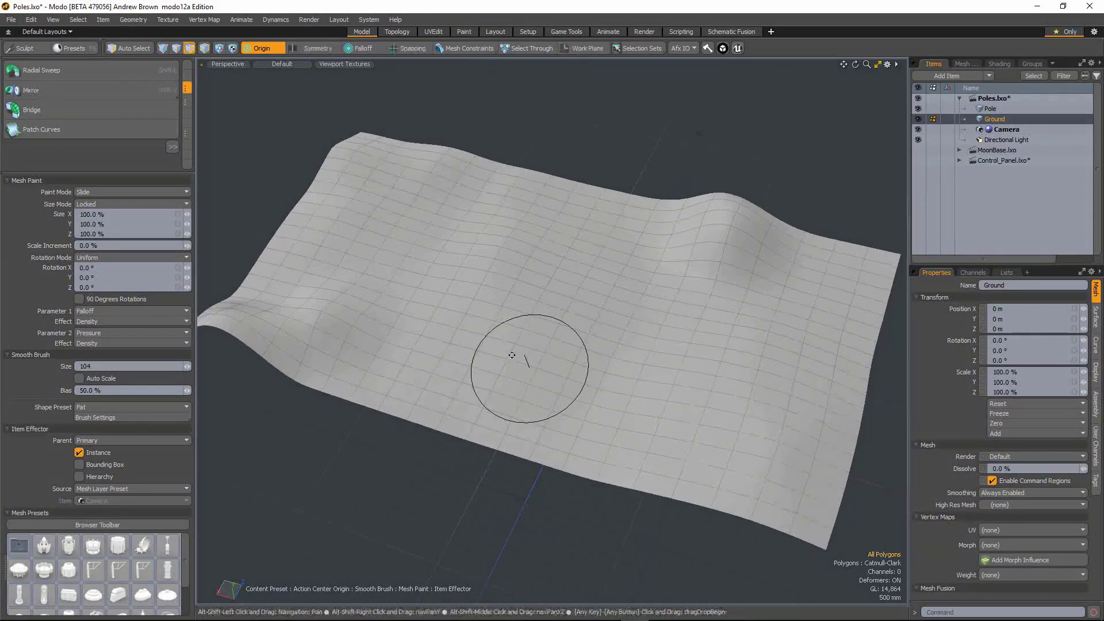
click(169, 194)
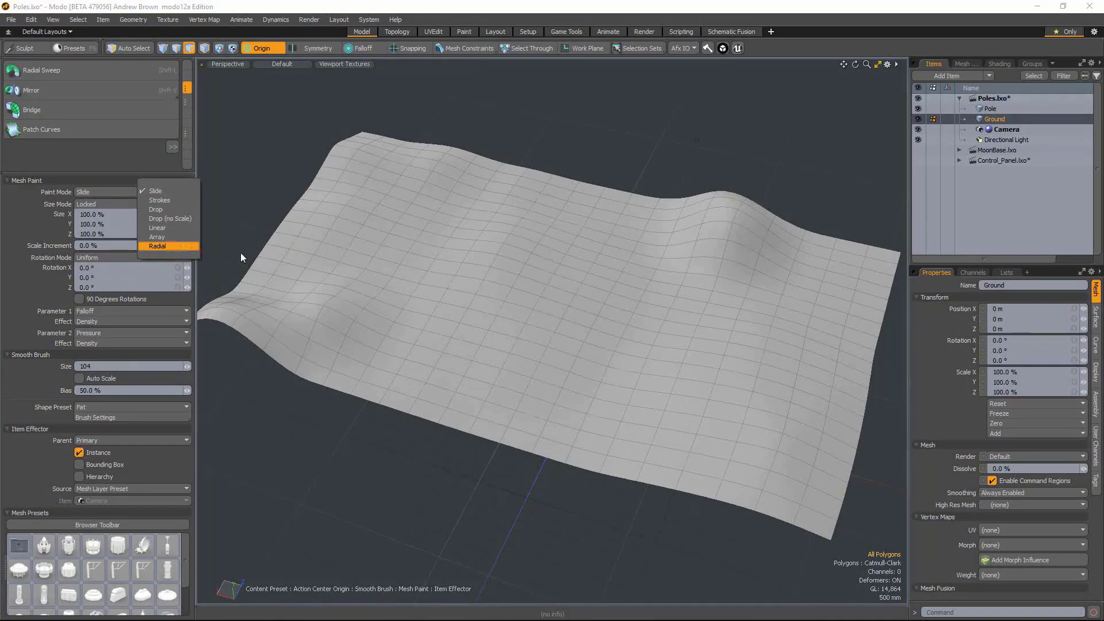
Step: Set Linear paint mode using all background items, with a count of 10
click(186, 227)
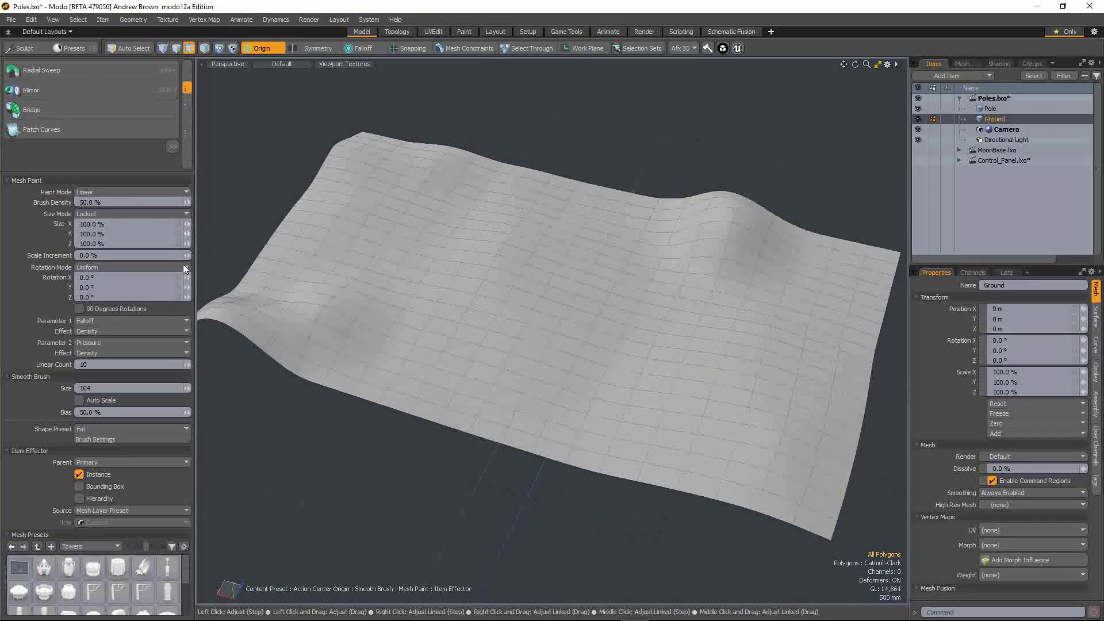
click(134, 504)
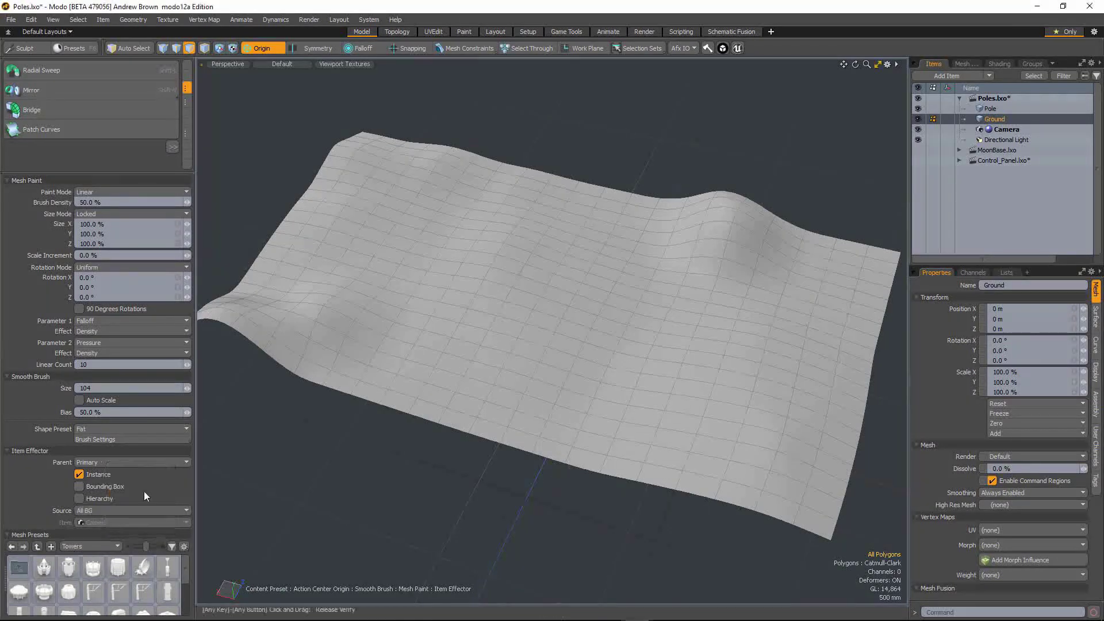
alt+drag(530, 373, 542, 231)
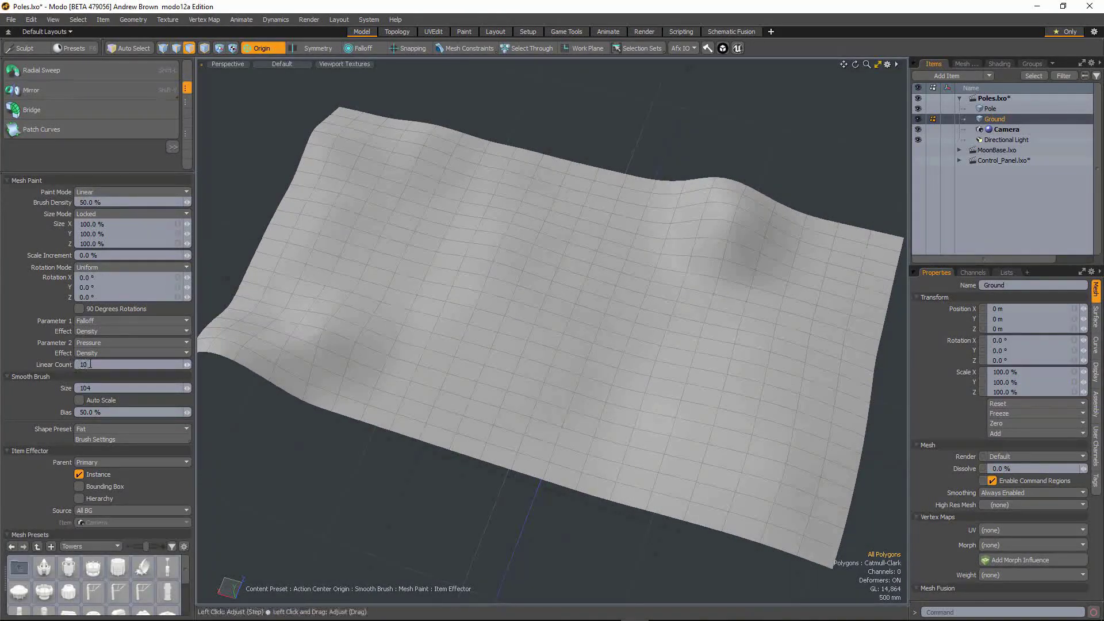
click(82, 365)
key(Return)
Step: Shrink the brush, drag a line of ten towers across the terrain, then view from the side
drag(518, 321, 532, 299)
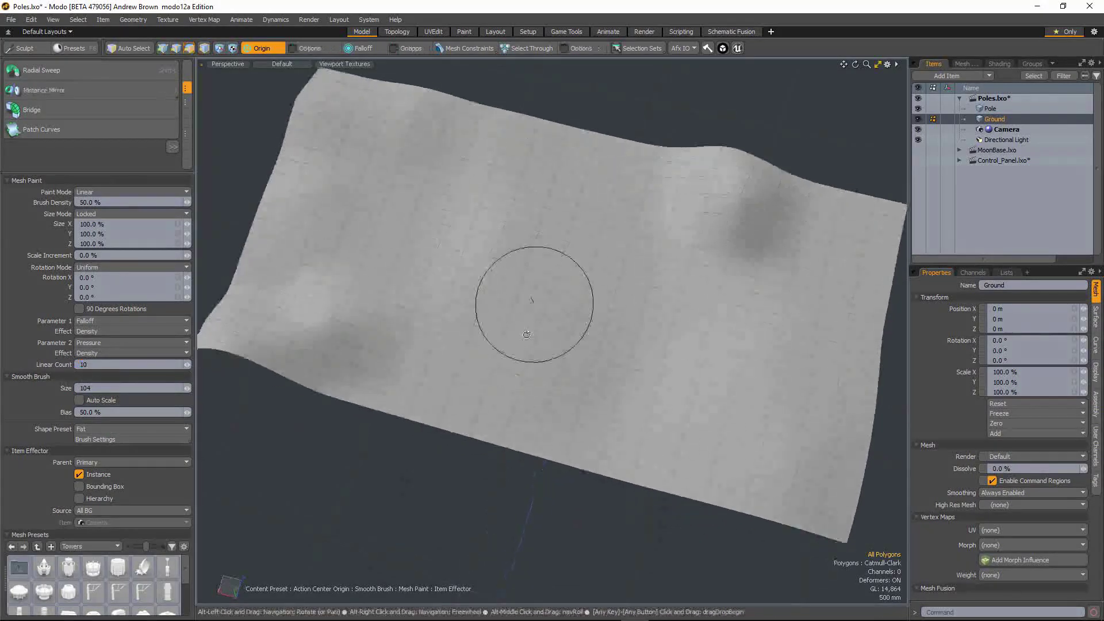
mouse_move(790, 463)
right_down()
mouse_move(768, 465)
mouse_move(802, 465)
right_up()
mouse_move(820, 470)
mouse_down()
mouse_move(379, 112)
mouse_move(298, 211)
mouse_move(328, 112)
mouse_up()
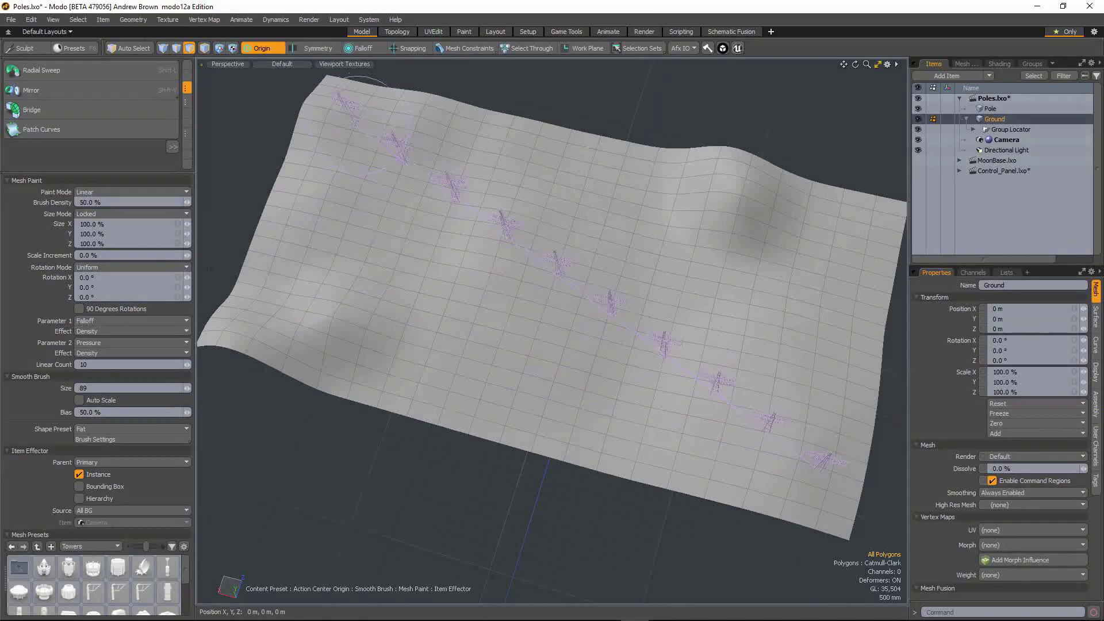
alt+drag(469, 357, 534, 373)
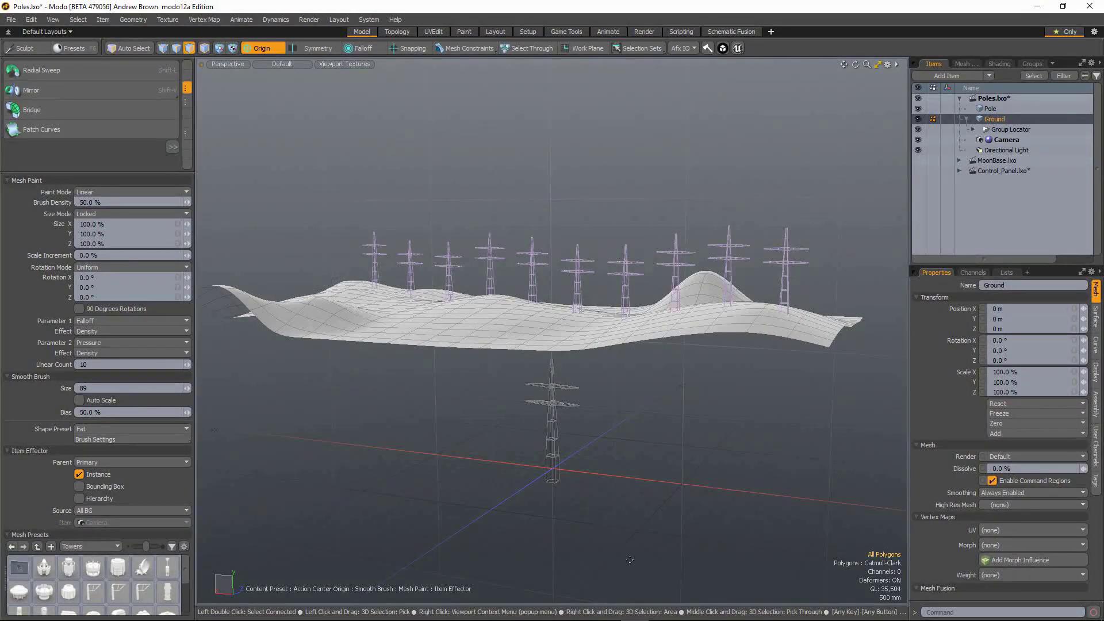
key(alt)
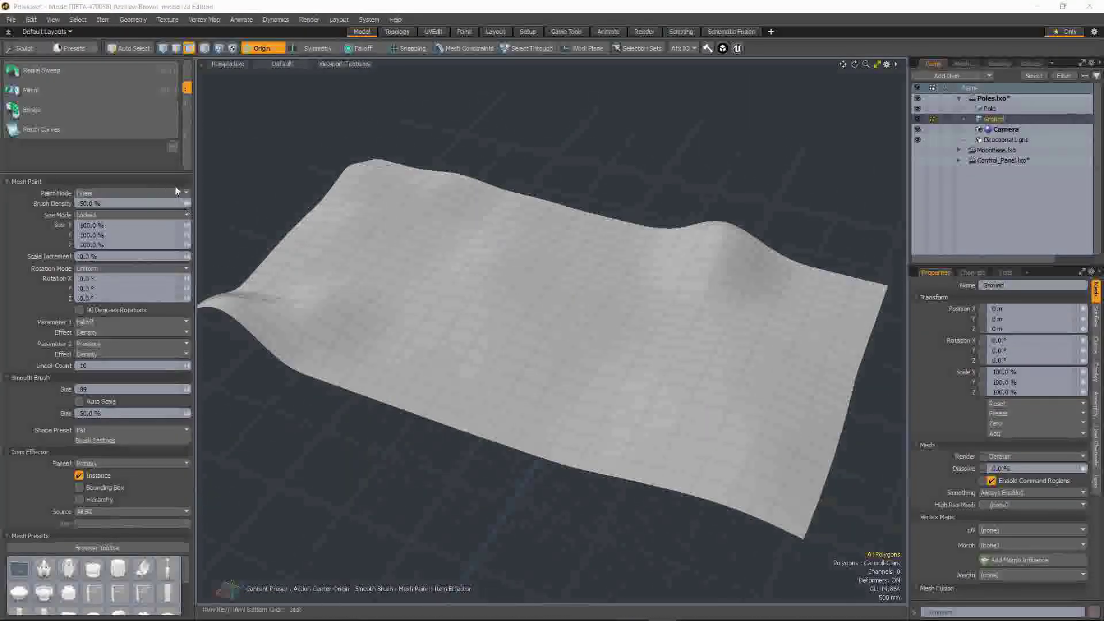
Step: Switch Paint Mode to Array and set Array Count X to 5
click(178, 192)
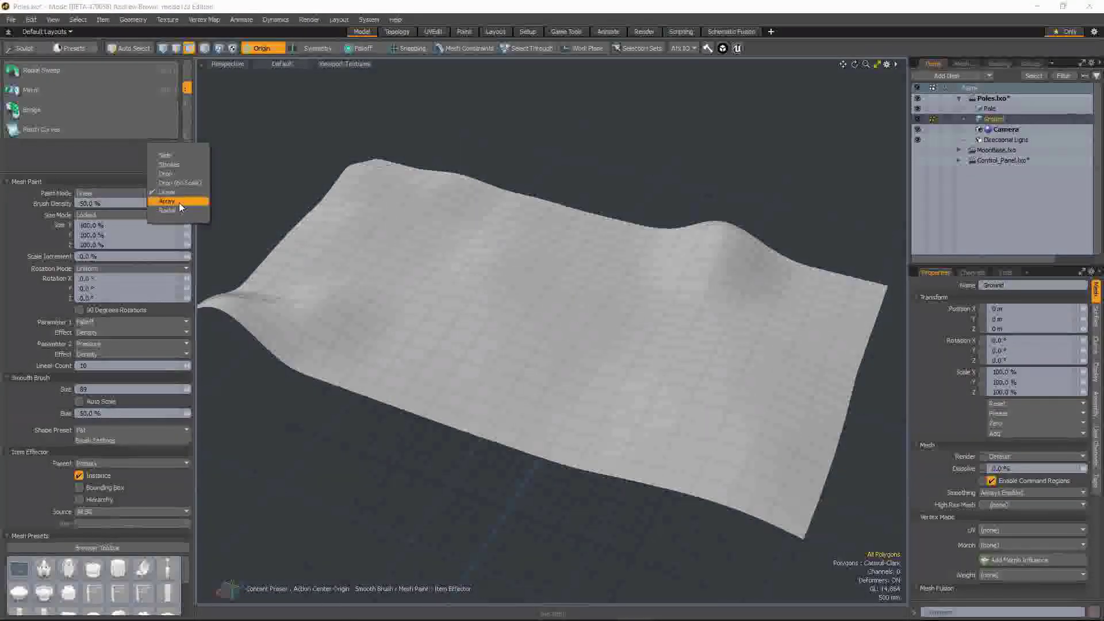
click(179, 203)
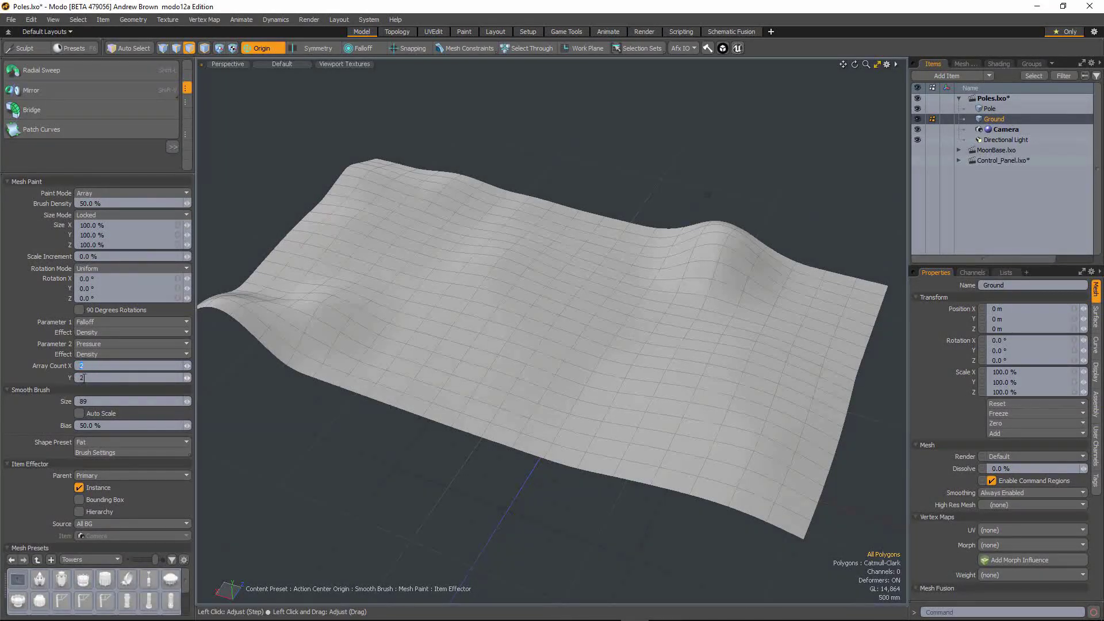
click(81, 377)
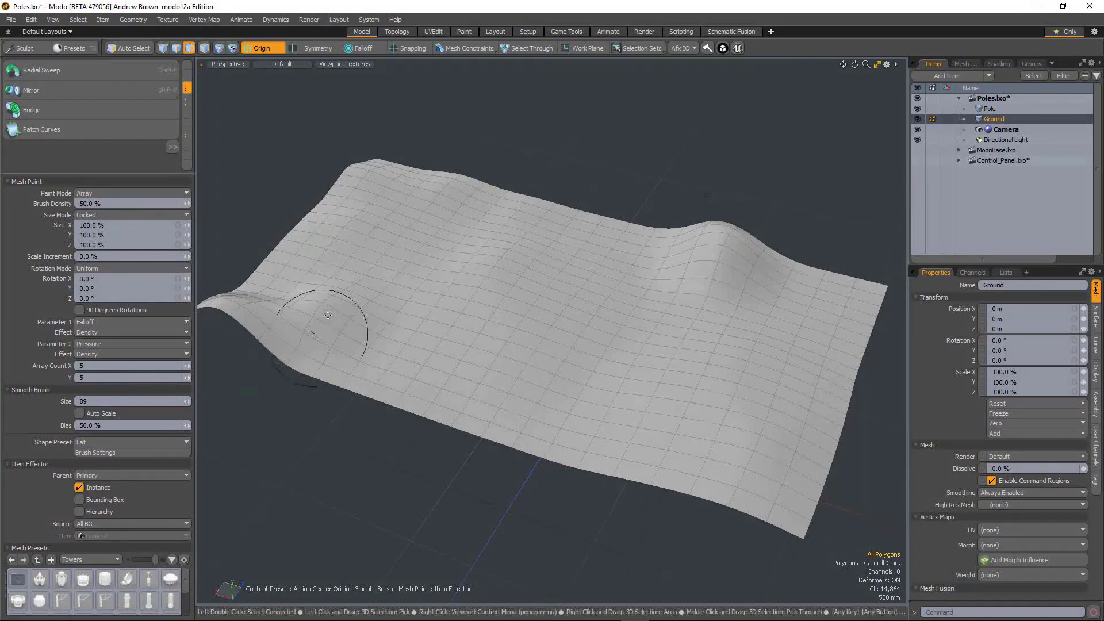
Step: Shrink the brush, paint a 5×5 tower grid, inspect it low, then undo
mouse_move(394, 250)
alt+mouse_down()
mouse_move(567, 397)
mouse_move(592, 438)
alt+mouse_up()
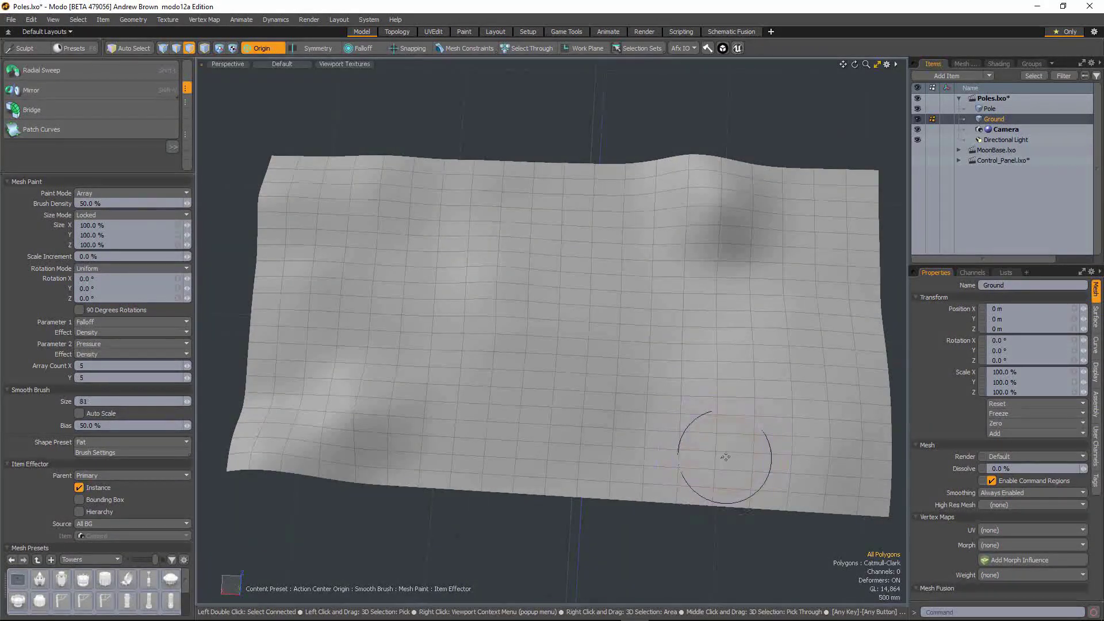
right_drag(722, 453, 748, 470)
drag(750, 285, 750, 188)
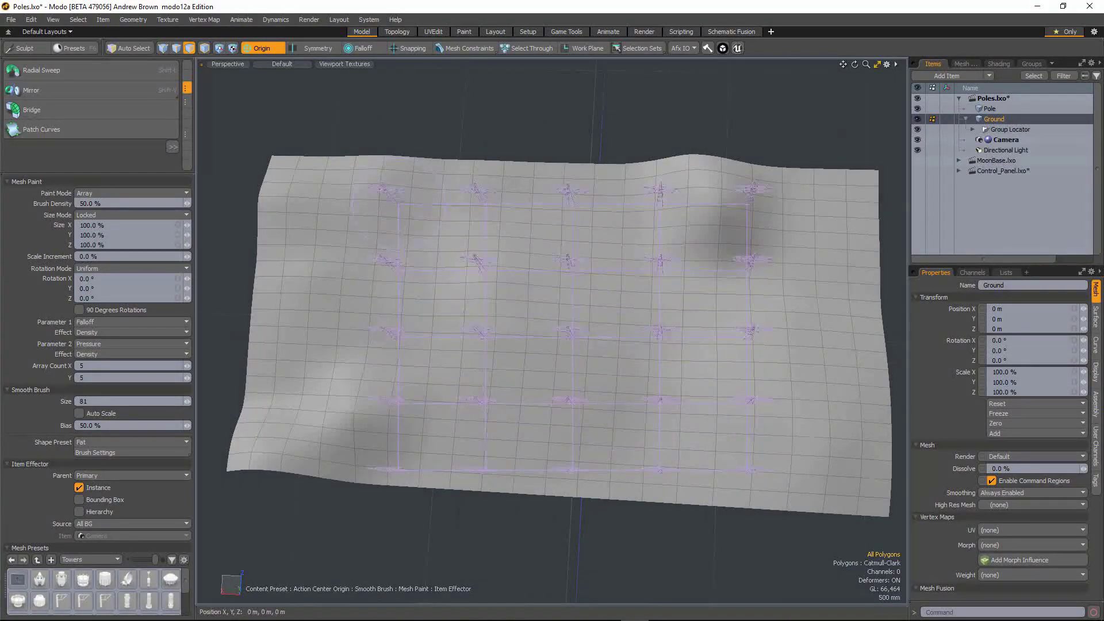
alt+drag(483, 595, 463, 545)
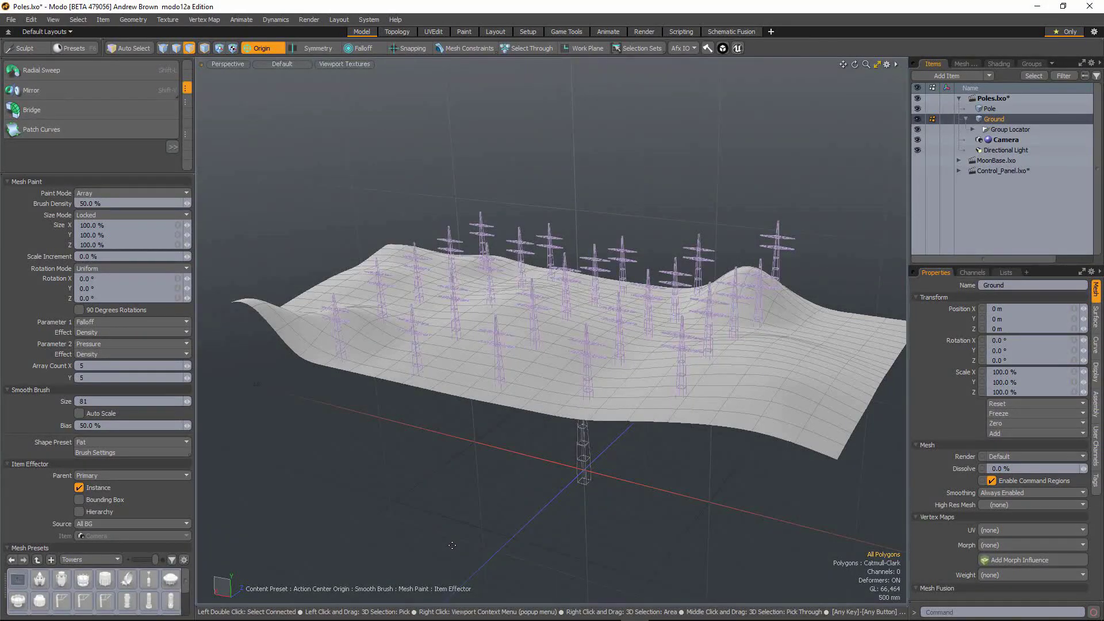
key(ctrl+z)
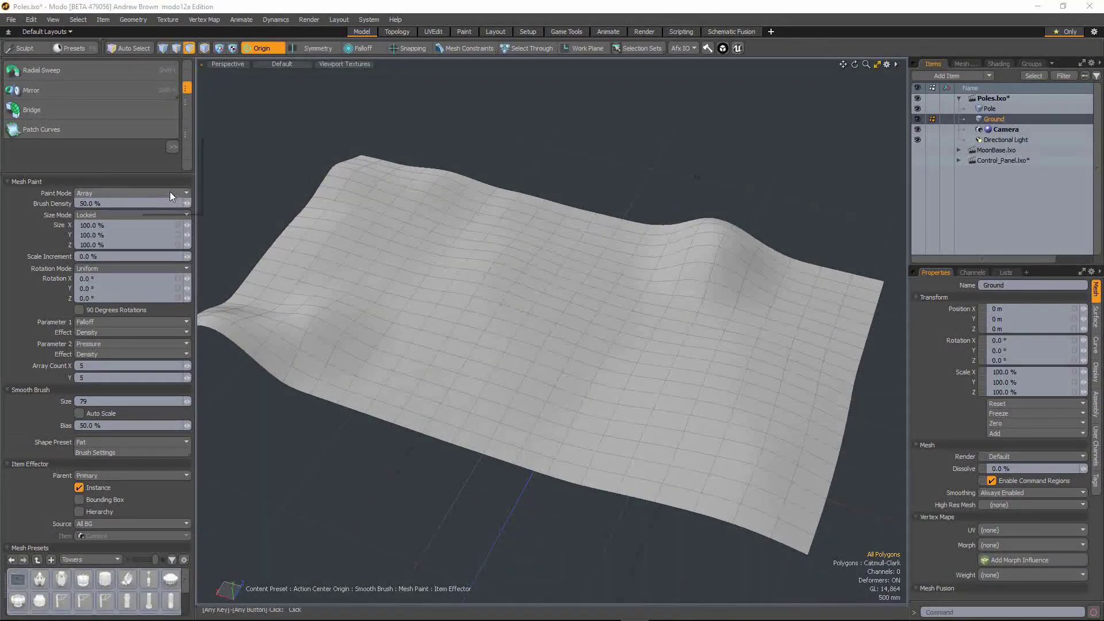
Step: Switch Paint Mode to Radial and confirm a Radial Count of 10
click(170, 192)
click(170, 202)
mouse_move(129, 365)
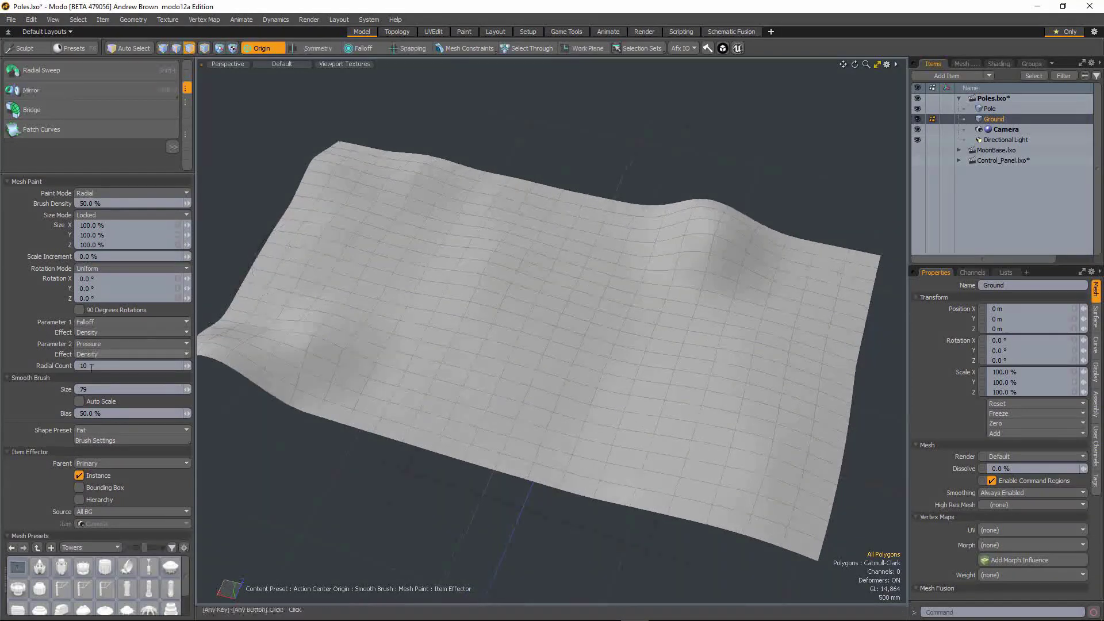
key(Return)
alt+drag(439, 308, 566, 321)
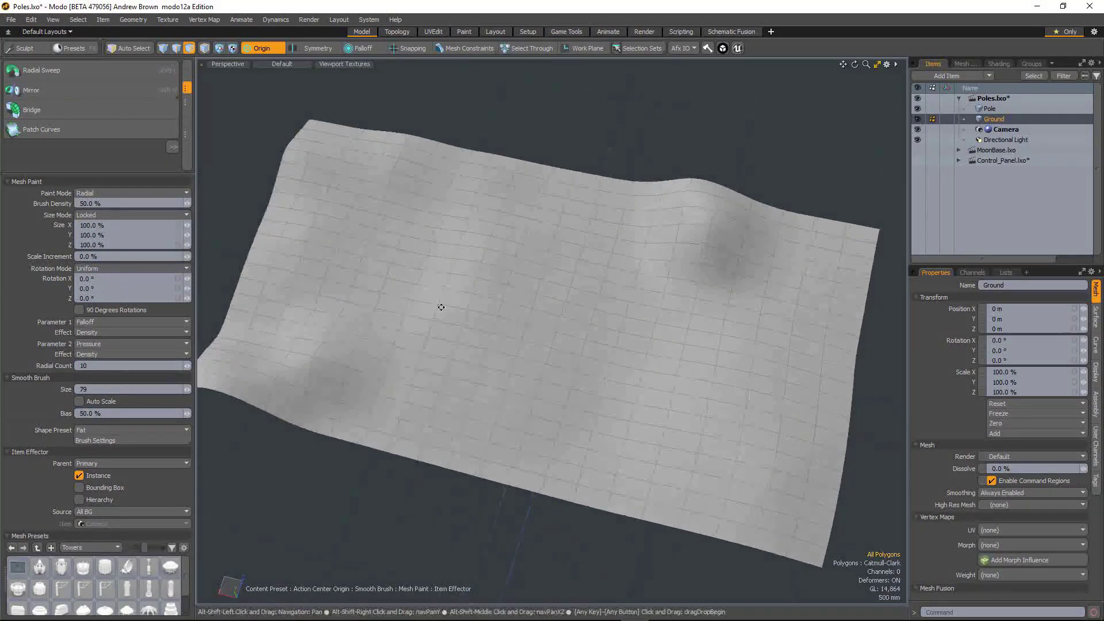
Step: Stamp a ring of ten towers on the terrain, size it, and inspect from low
click(524, 293)
drag(596, 293, 630, 298)
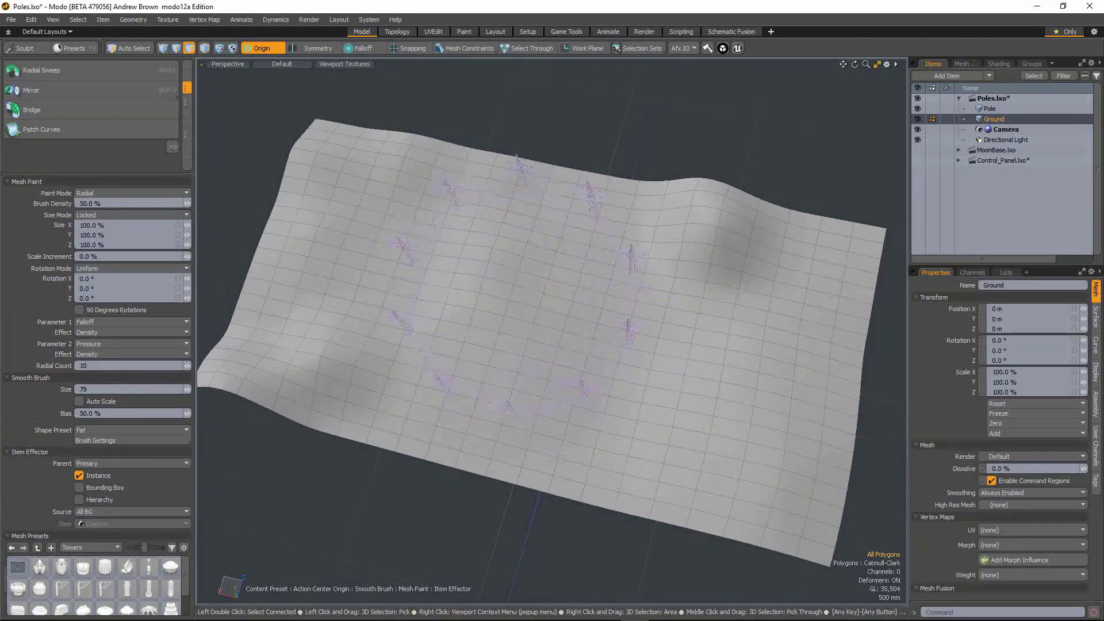
drag(629, 297, 604, 380)
alt+drag(483, 380, 488, 386)
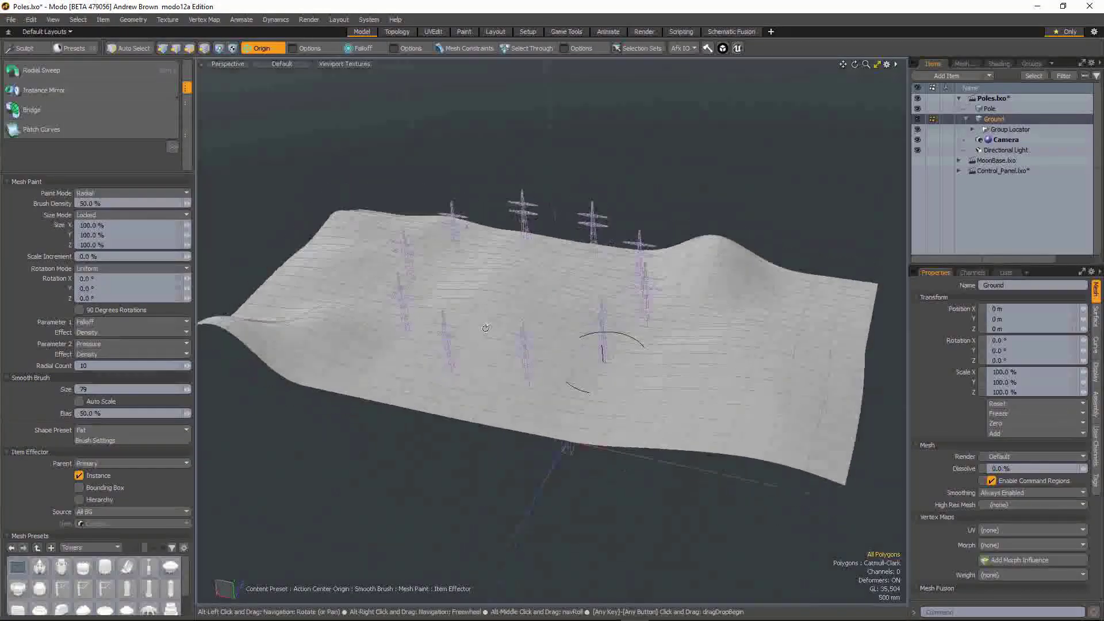
alt+drag(485, 325, 577, 438)
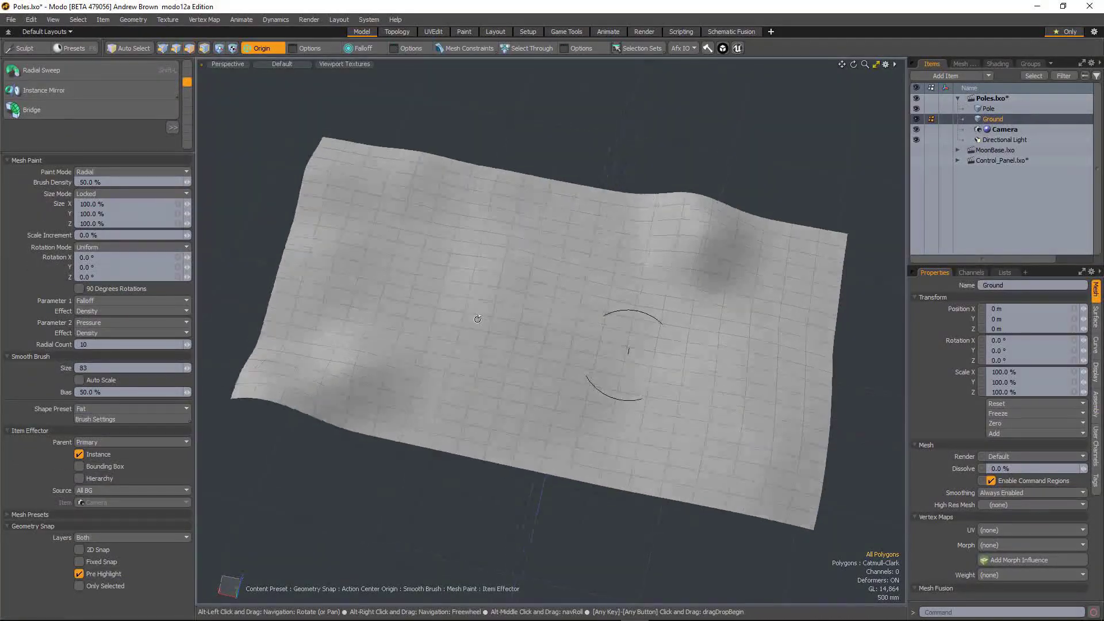
Step: With Symmetry X on and a smaller brush, stamp a tower ring plus its mirror
alt+drag(475, 326, 451, 306)
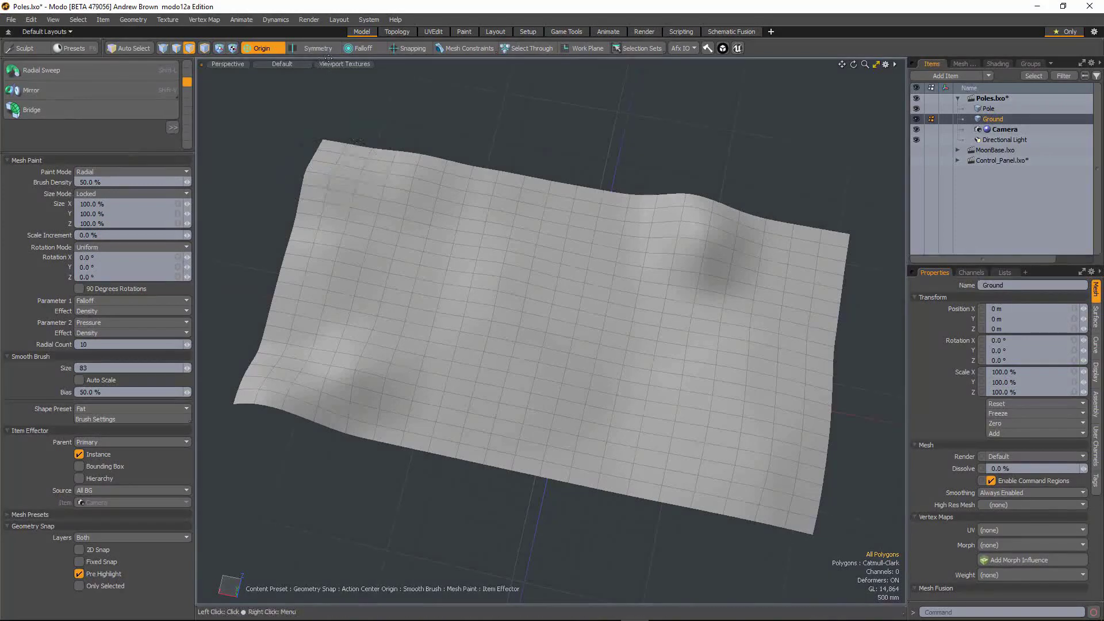
click(318, 48)
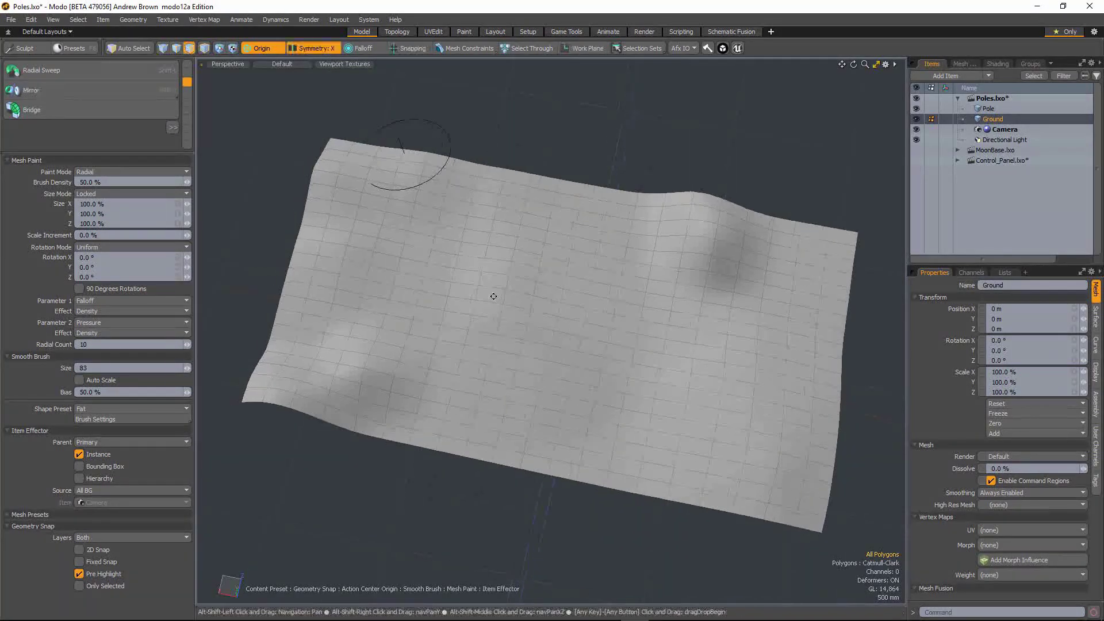
mouse_move(666, 373)
right_down()
mouse_move(708, 376)
mouse_move(701, 365)
right_up()
click(707, 358)
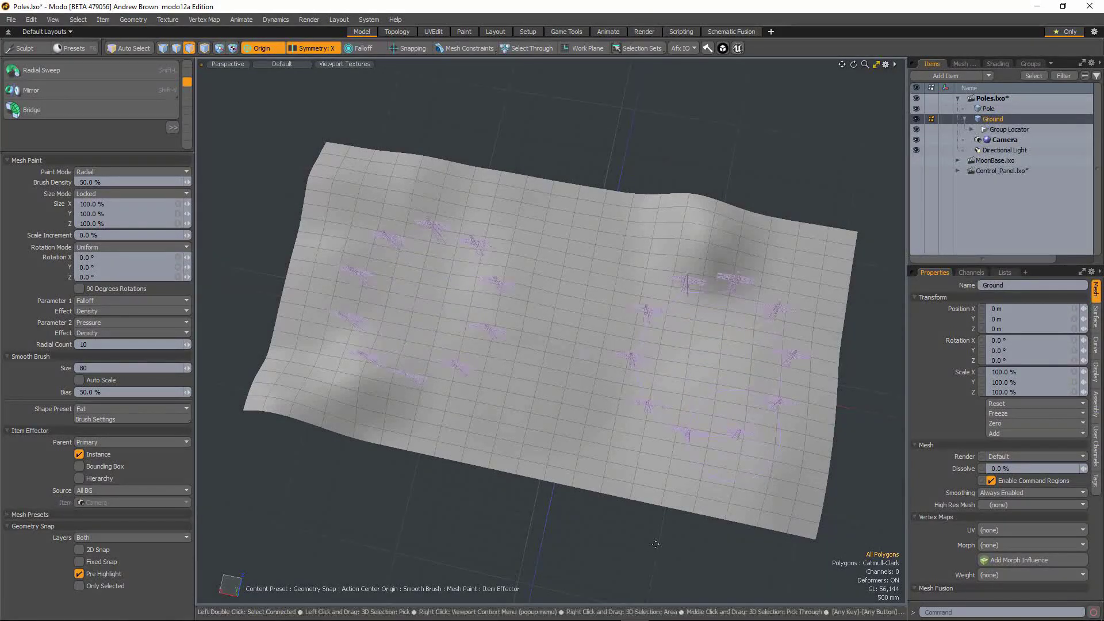
alt+drag(605, 528, 582, 298)
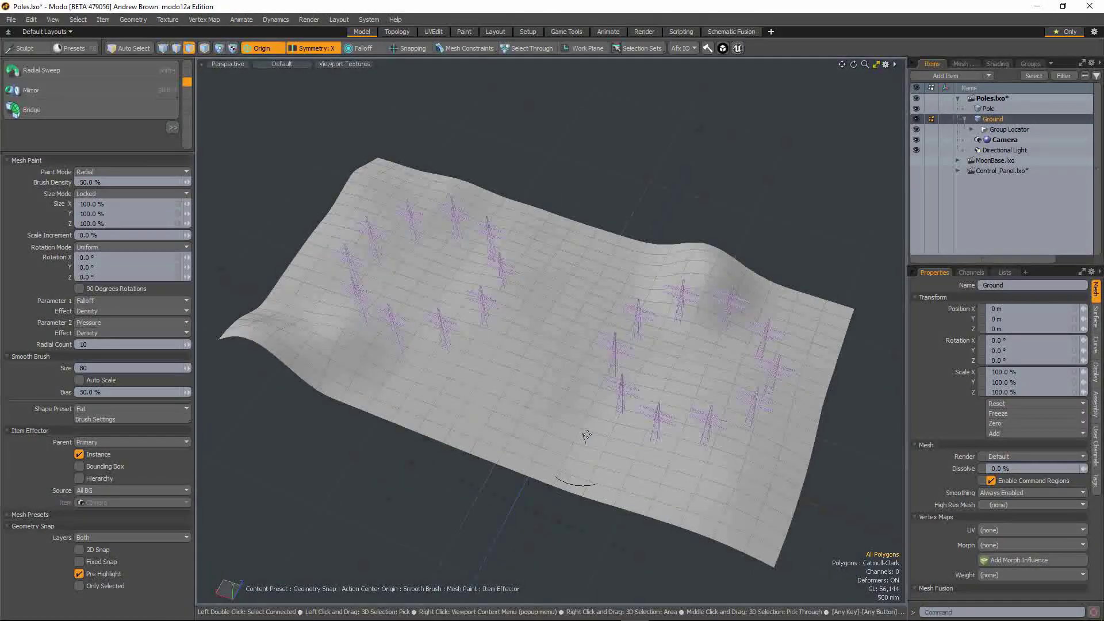
Step: Enable snapping, shrink the brush, and place a single test pole on the terrain
key(alt)
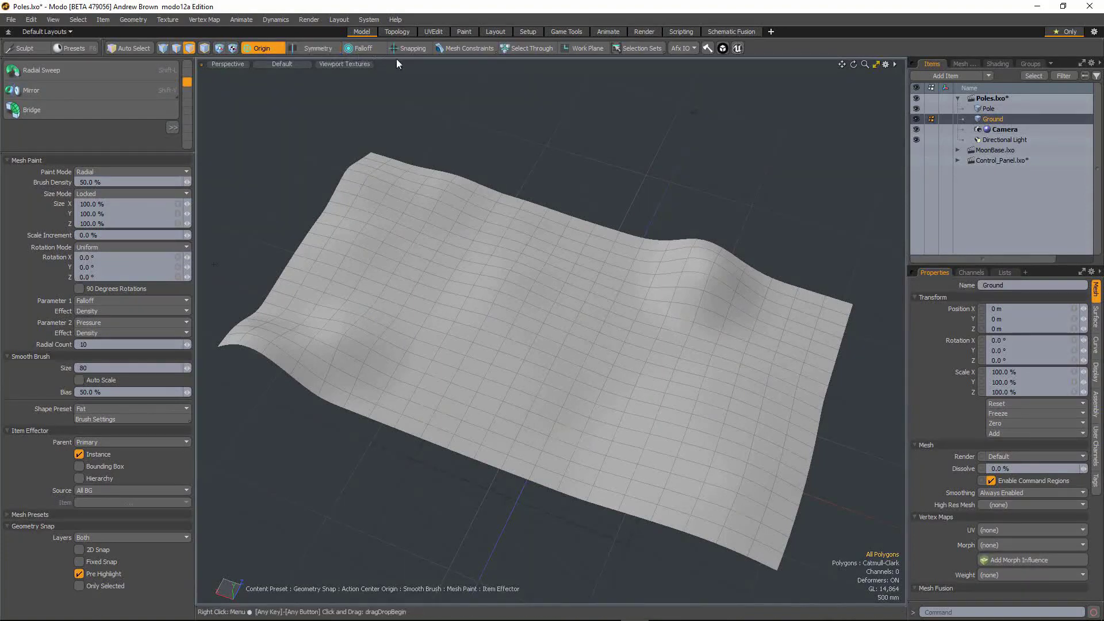
click(409, 47)
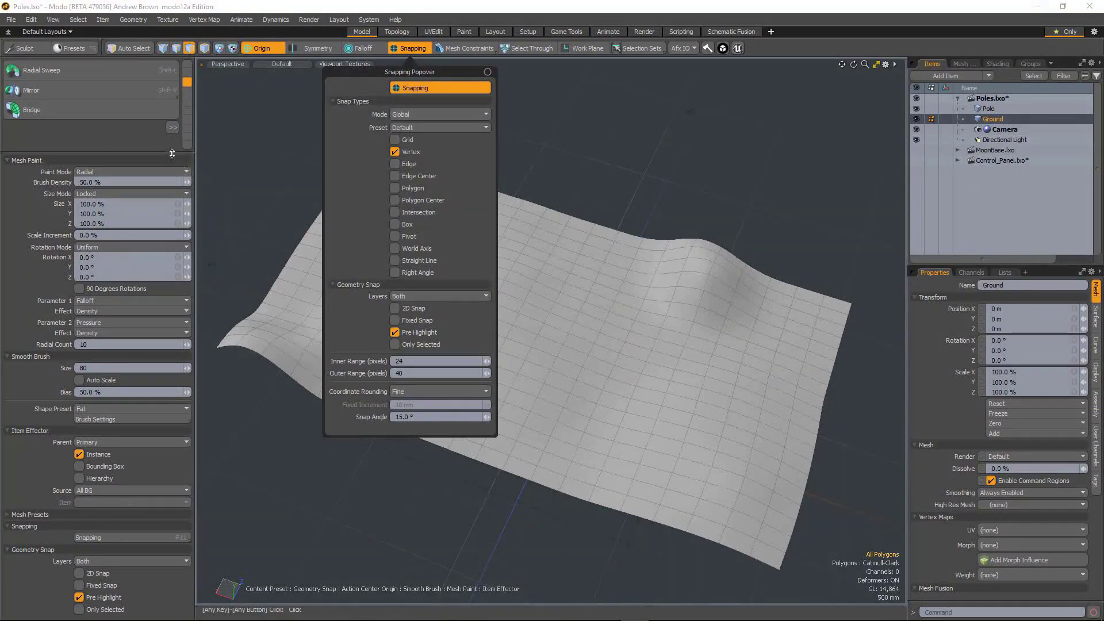
mouse_move(419, 246)
right_down()
mouse_move(429, 256)
mouse_move(414, 249)
right_up()
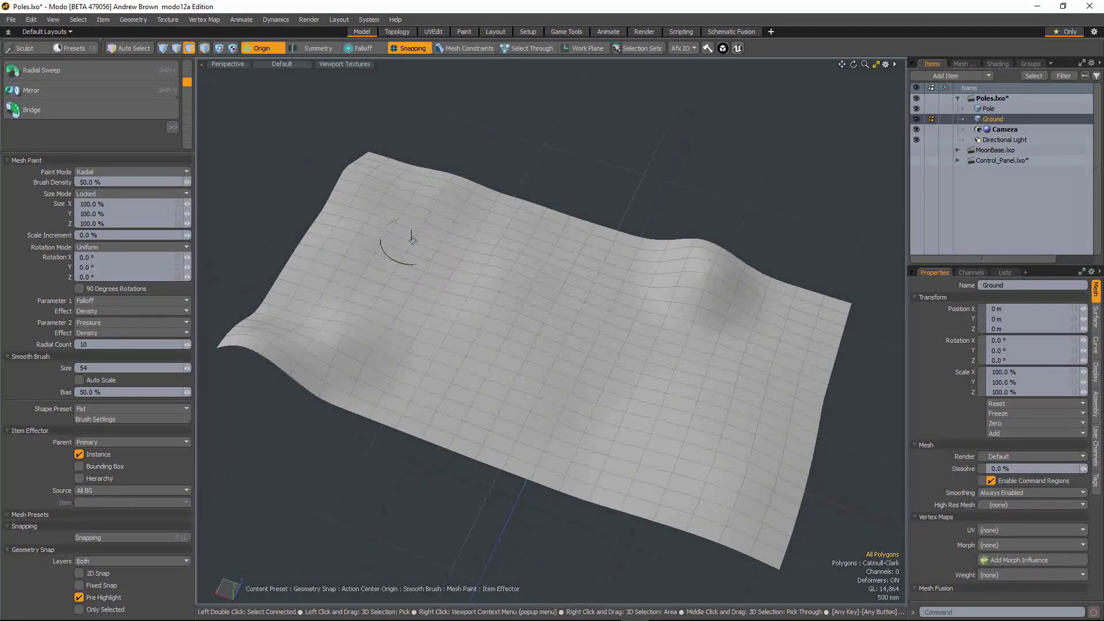
click(413, 241)
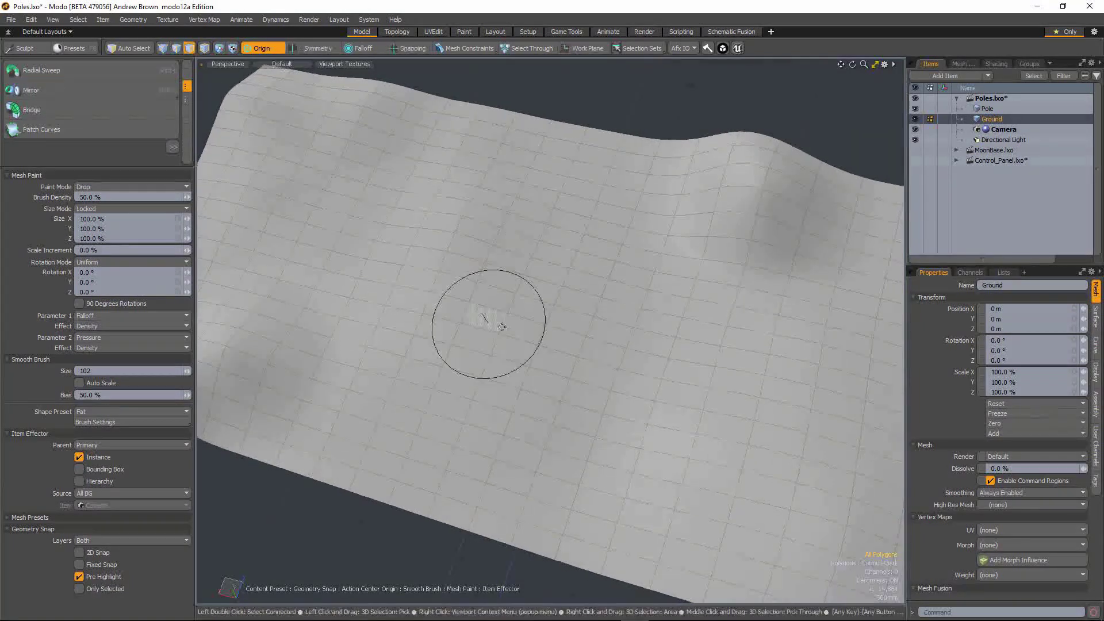
Step: Test-drop a pole with 90-degree rotations and a larger brush, then undo it
click(78, 303)
click(136, 187)
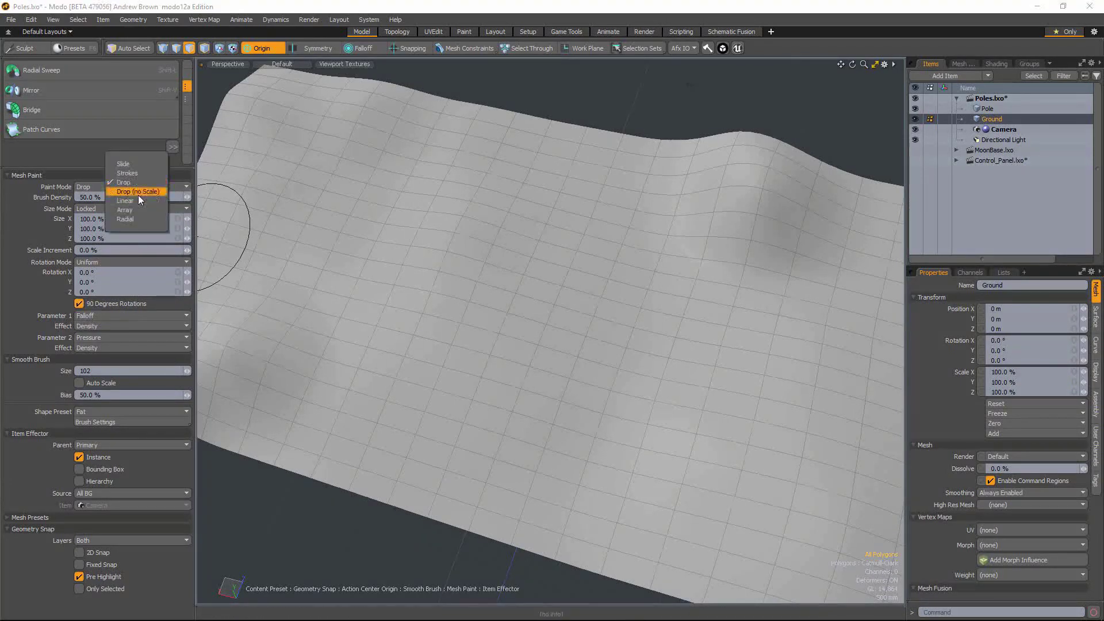
click(139, 192)
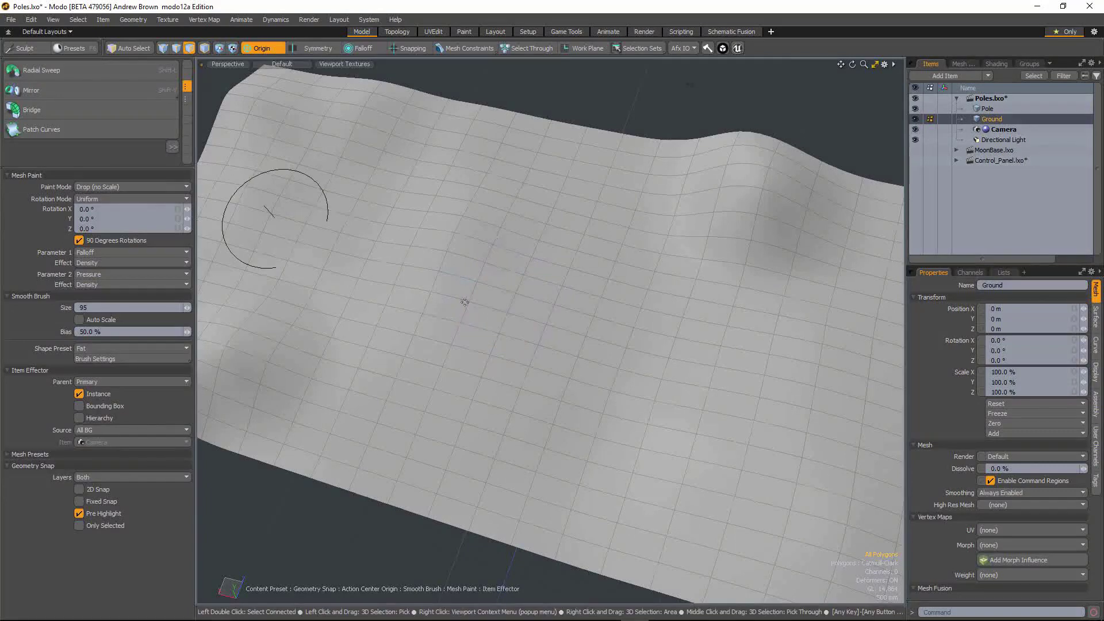
right_drag(487, 303, 578, 321)
click(487, 293)
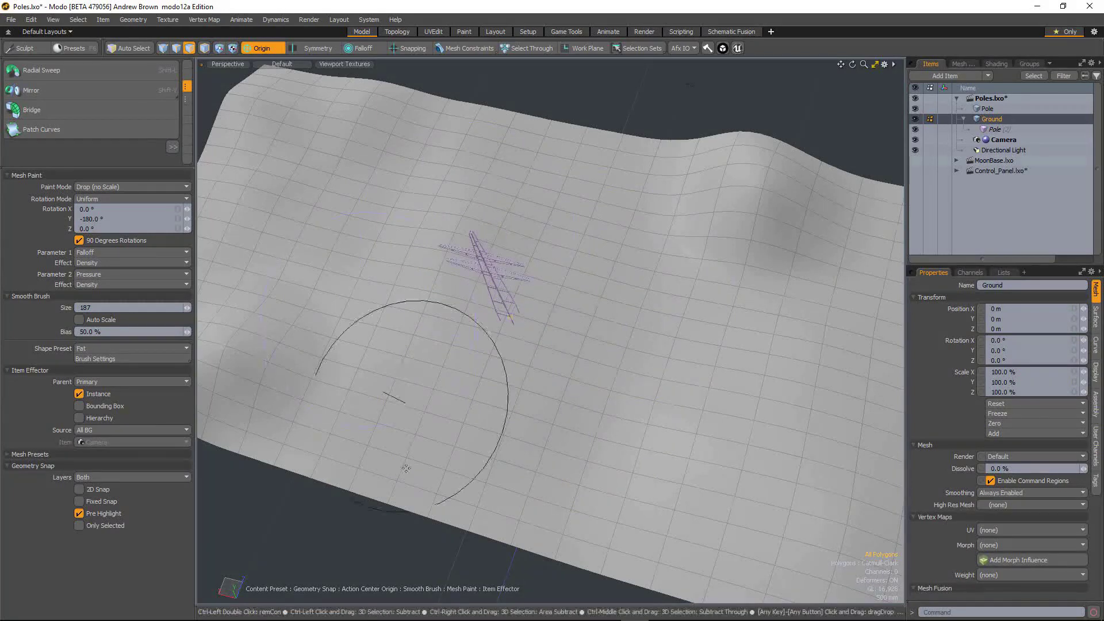
key(ctrl+z)
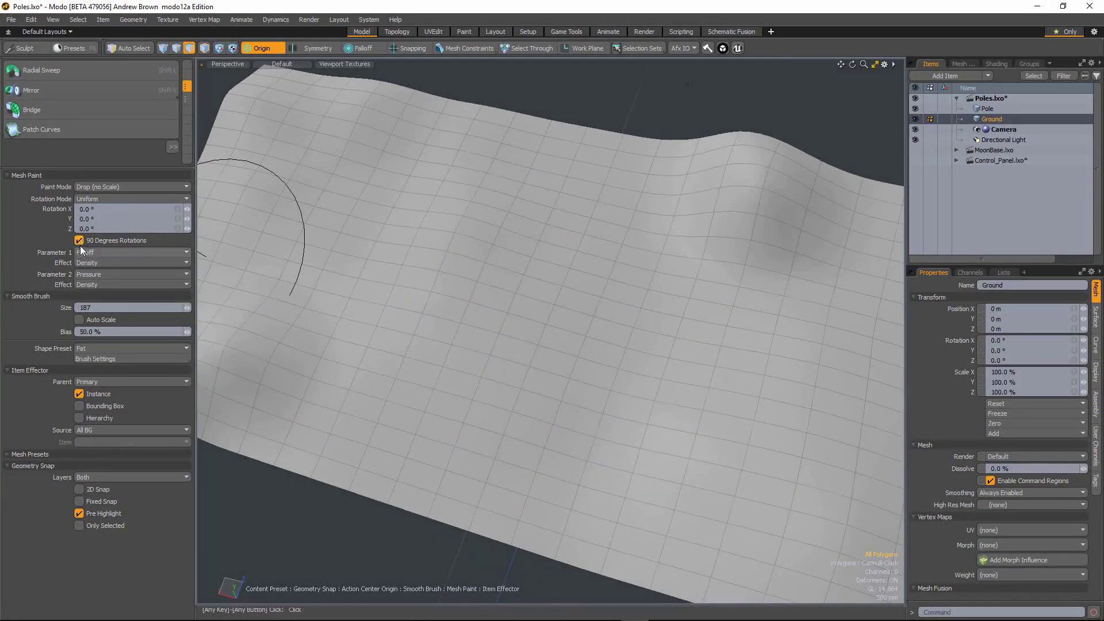
Step: Turn off 90-degree rotations and set Paint Mode to Drop
click(79, 240)
click(154, 186)
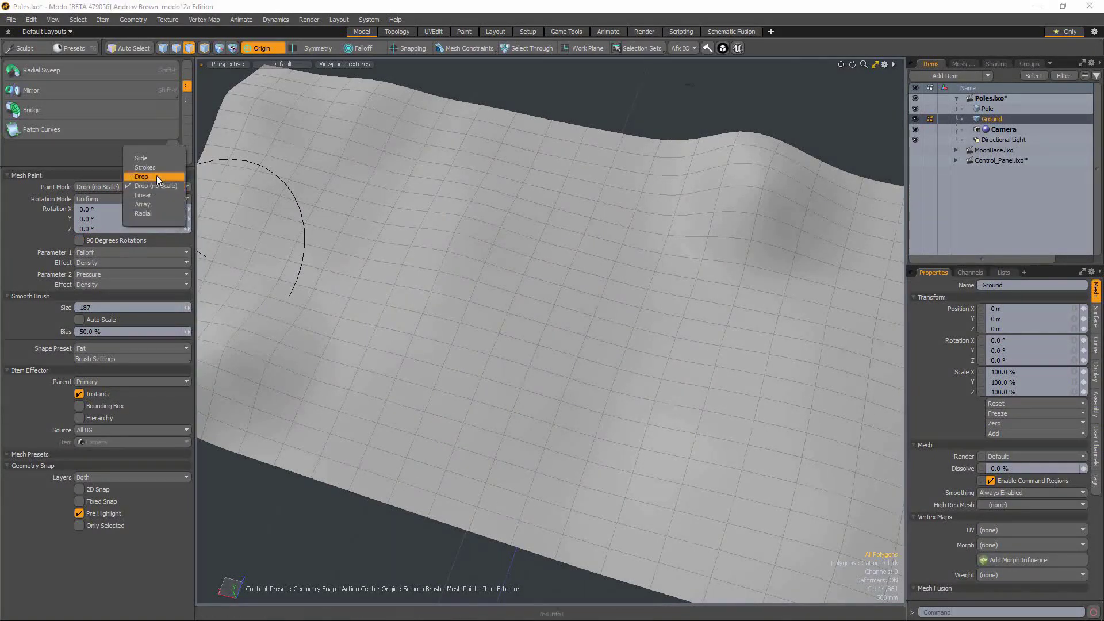
click(156, 176)
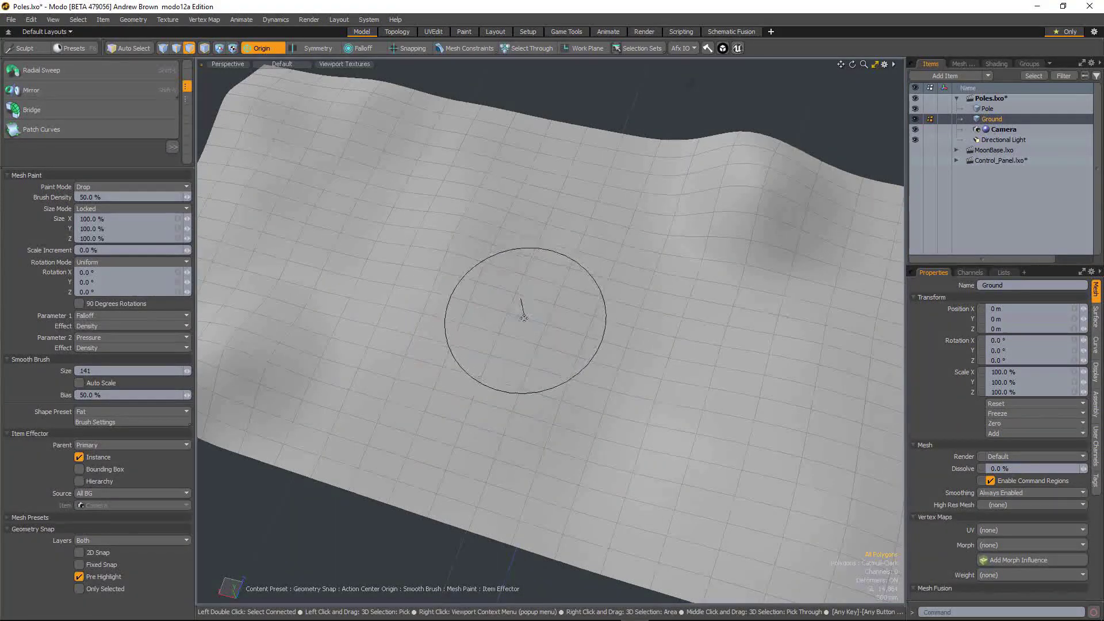
Step: Test-drop a pole, undo it, and set Scale Increment to 100%
mouse_move(524, 308)
mouse_down()
mouse_move(459, 229)
mouse_move(400, 326)
mouse_move(481, 356)
mouse_up()
key(ctrl+z)
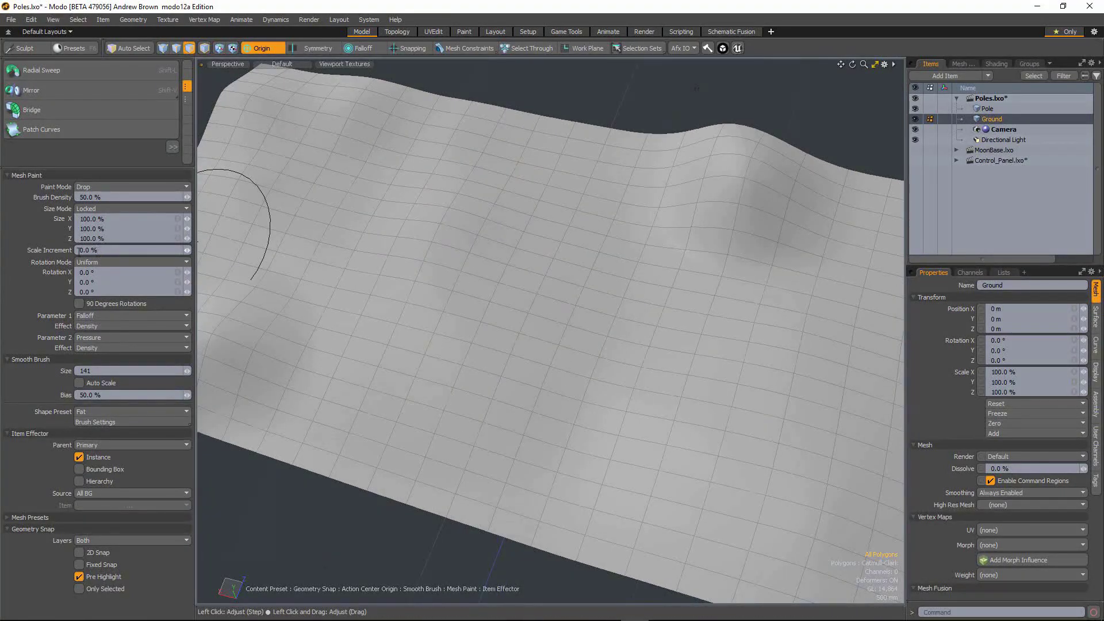
drag(97, 250, 68, 249)
text(00)
key(Return)
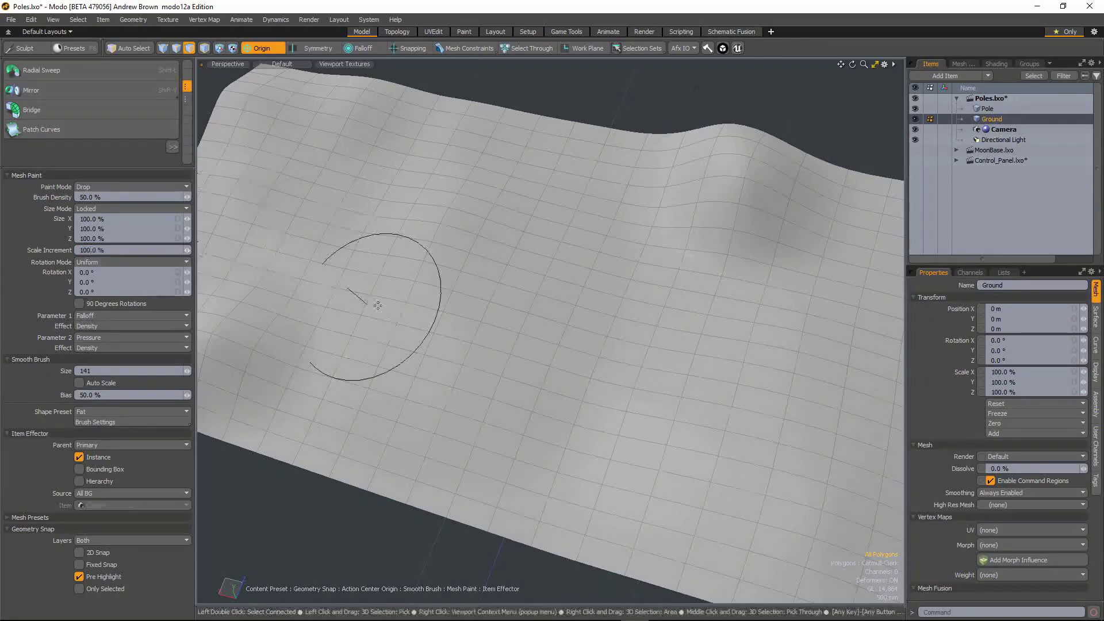
Step: Resize the brush, drop a pole, scale and twist it, then drop another
mouse_move(552, 343)
right_down()
mouse_move(597, 343)
mouse_move(517, 340)
mouse_move(553, 310)
right_up()
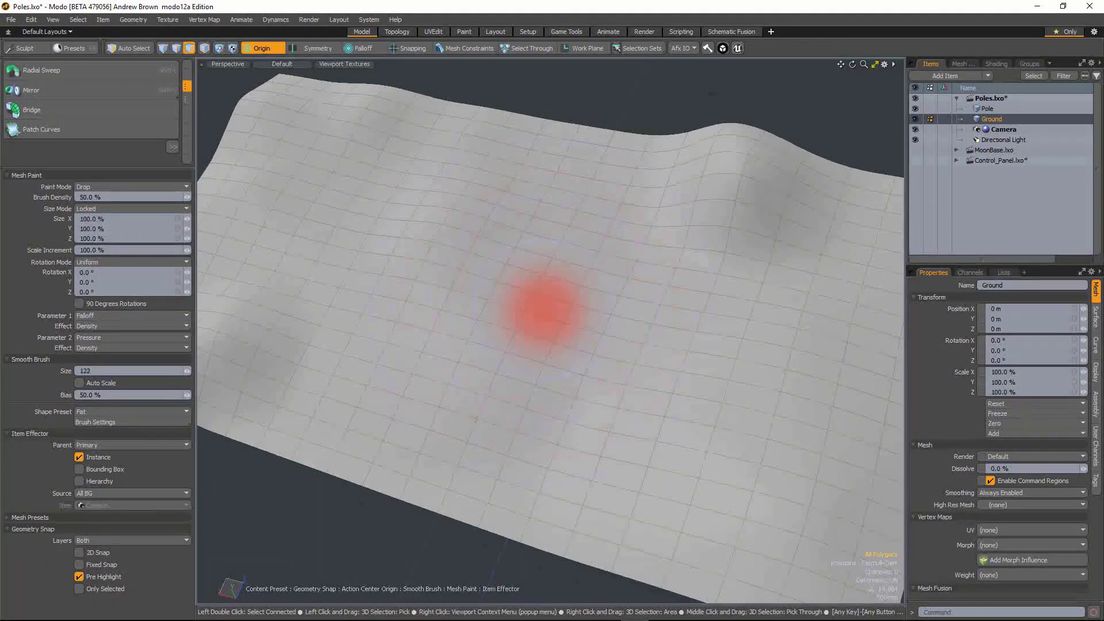
right_drag(543, 309, 517, 316)
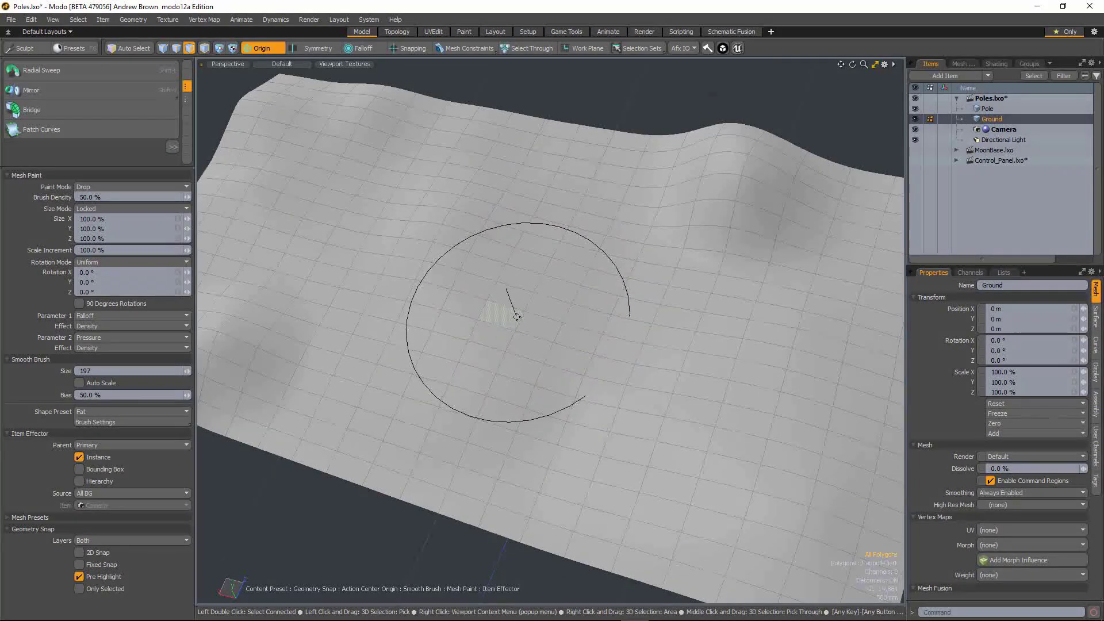
click(517, 316)
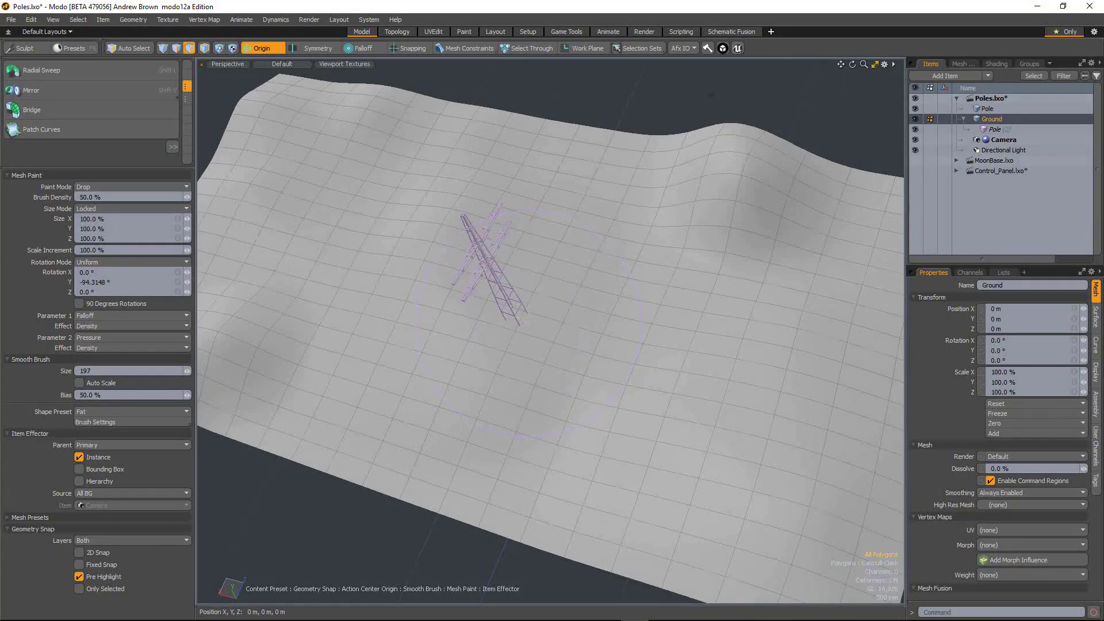
drag(516, 318, 603, 263)
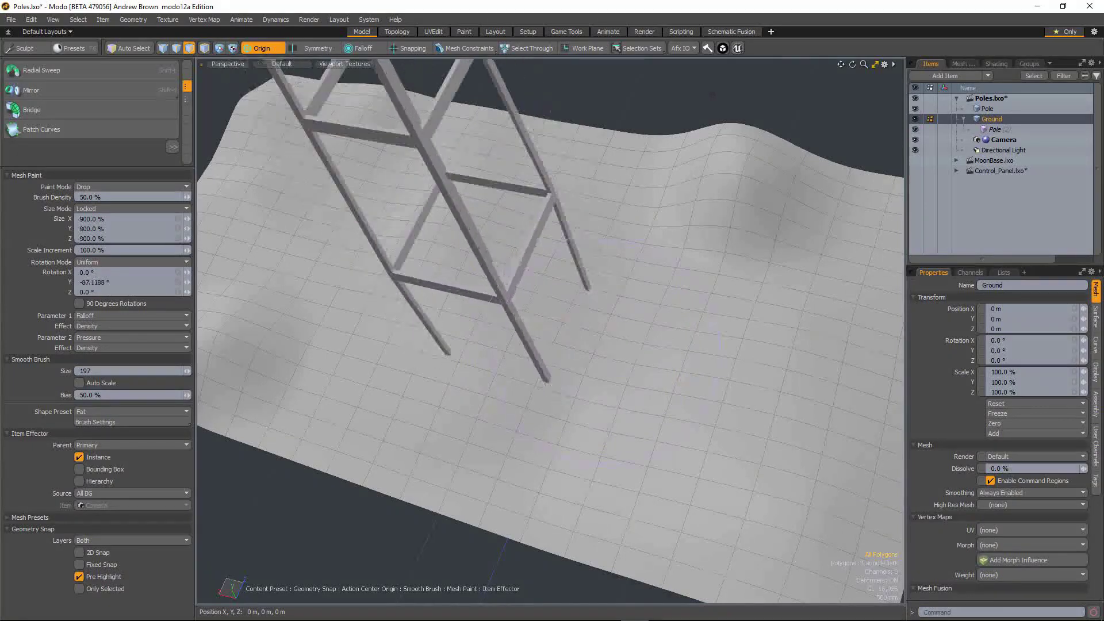
mouse_move(604, 263)
mouse_down()
mouse_move(518, 315)
mouse_move(551, 259)
mouse_up()
click(516, 318)
Step: Undo the last pole, set Scale Increment to 50%, then drop and enlarge a twisted pole
key(ctrl+z)
text(50)
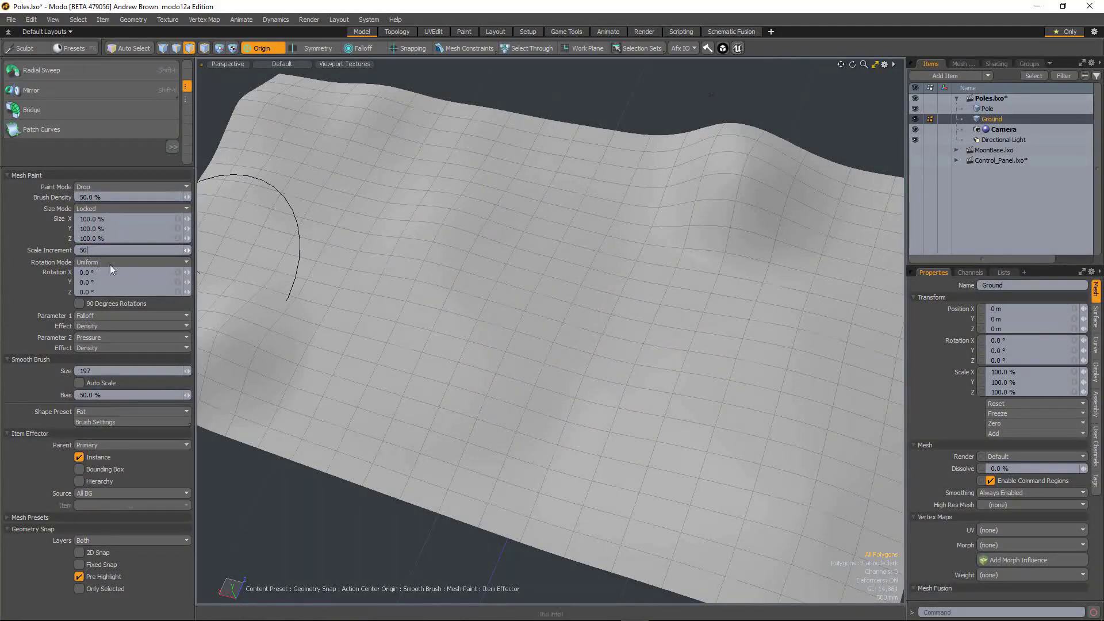
key(Return)
click(513, 336)
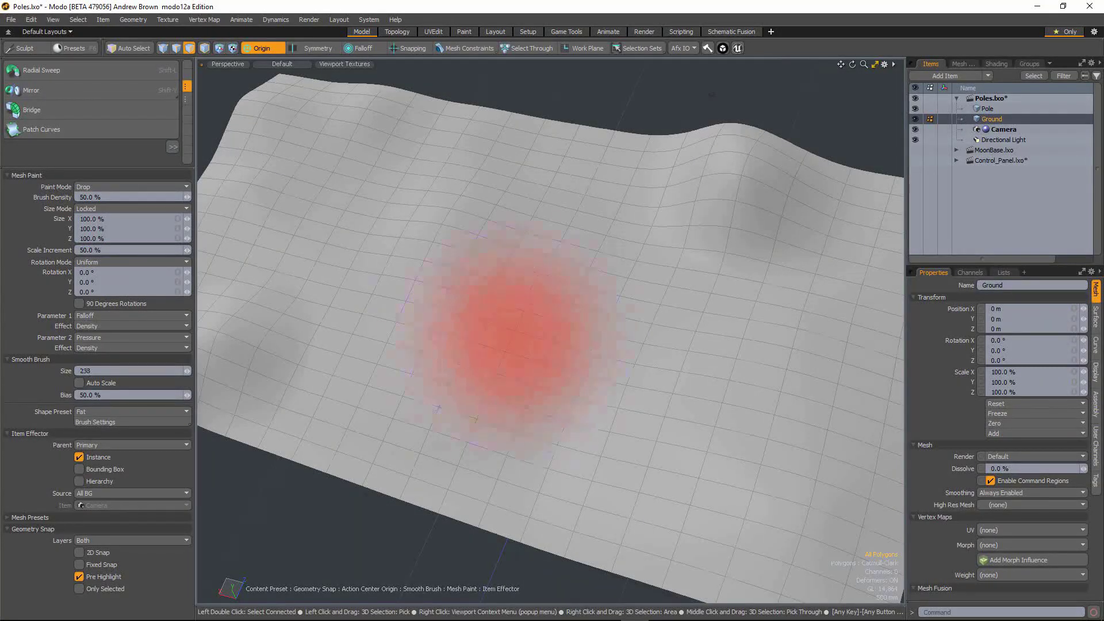
click(526, 345)
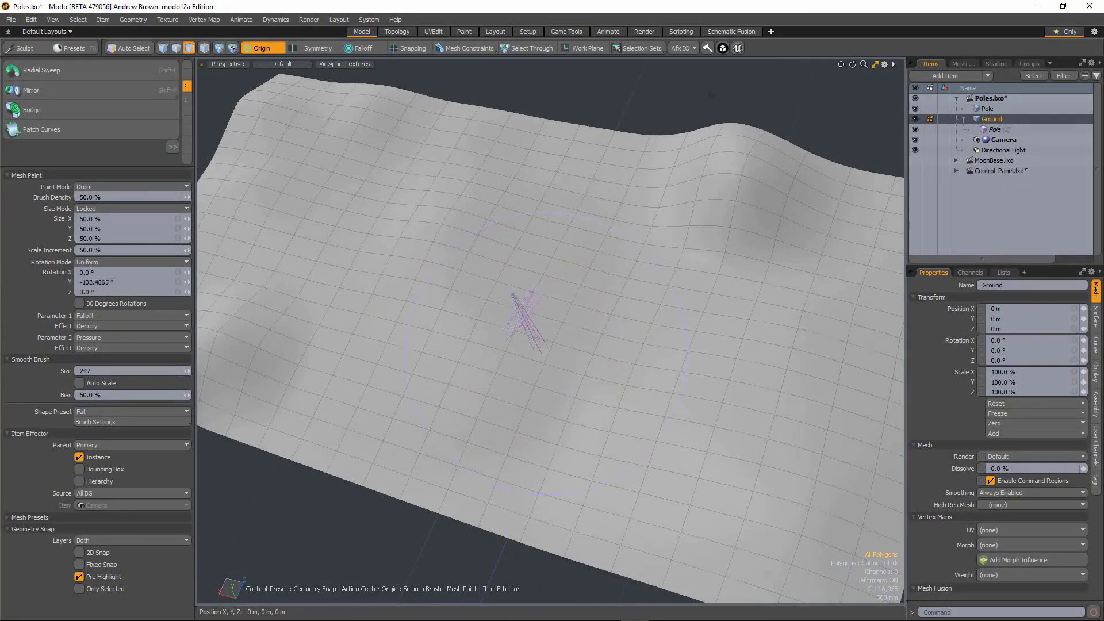
mouse_move(526, 346)
mouse_down()
mouse_move(448, 199)
mouse_move(541, 376)
mouse_up()
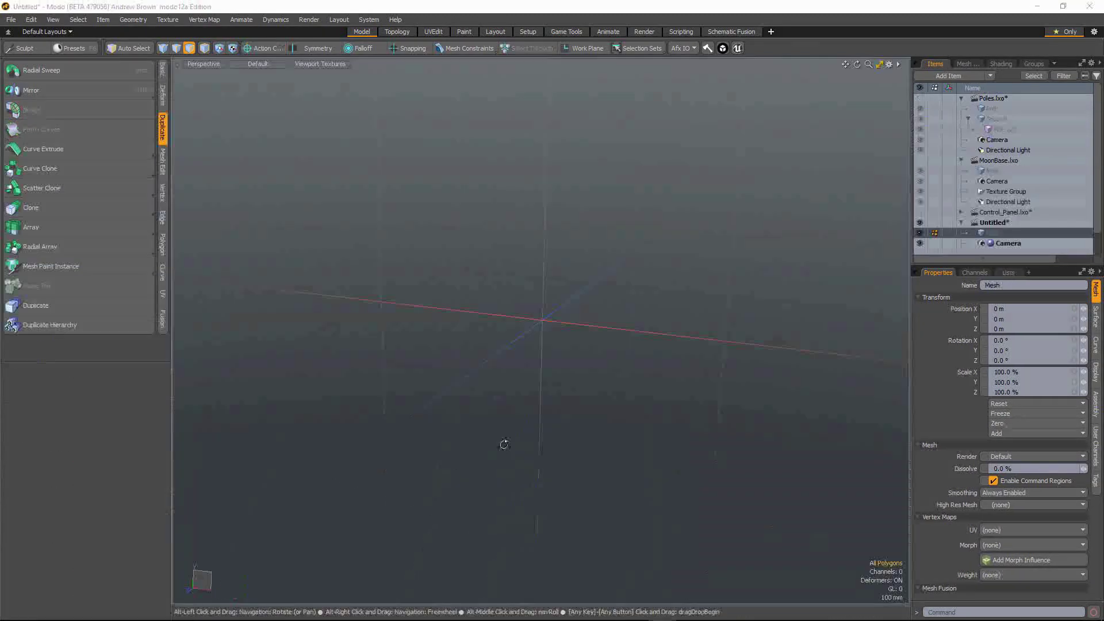
alt+drag(503, 443, 487, 457)
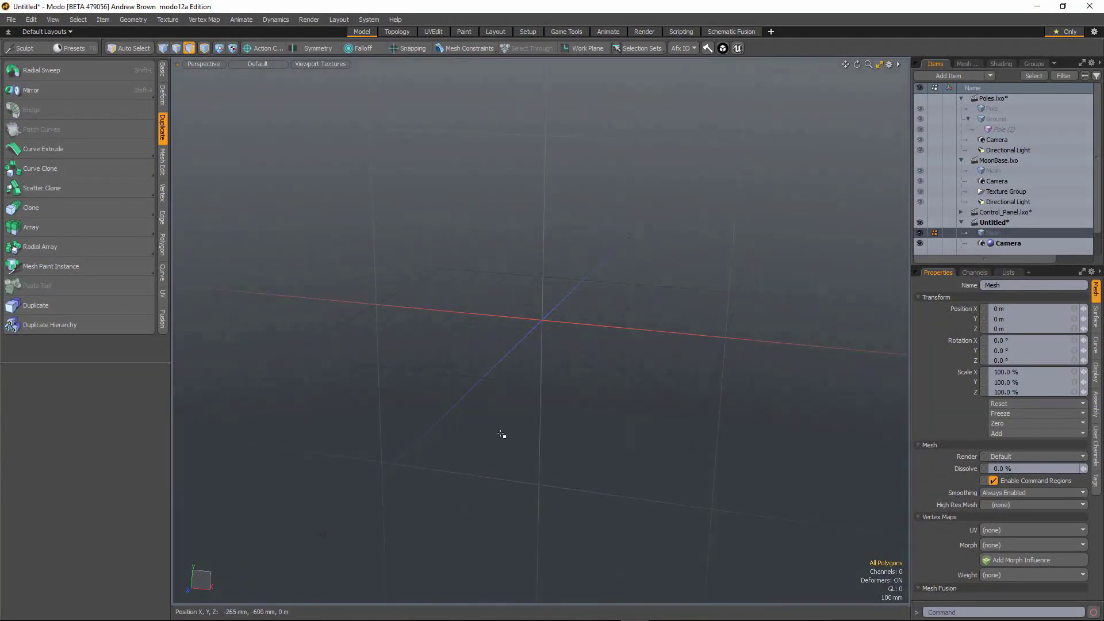
Step: Orbit the empty scene and activate Mesh Paint Instance with a taller tool settings panel
mouse_move(496, 438)
alt+mouse_down()
mouse_move(465, 447)
mouse_move(492, 413)
mouse_move(483, 386)
alt+mouse_up()
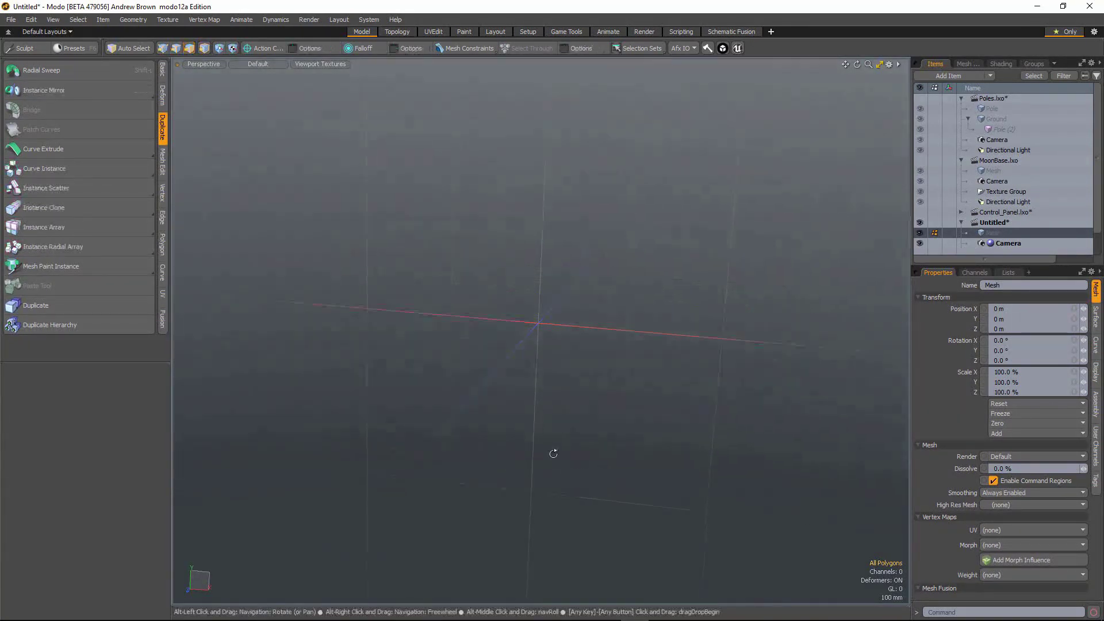
alt+drag(547, 448, 184, 282)
click(113, 269)
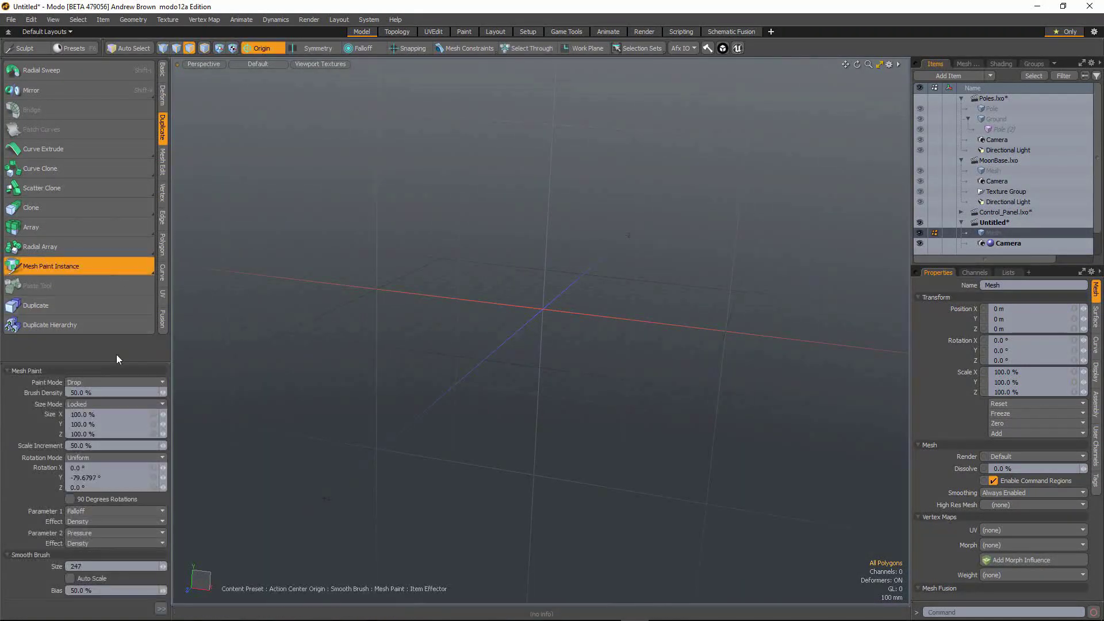
drag(120, 363, 143, 183)
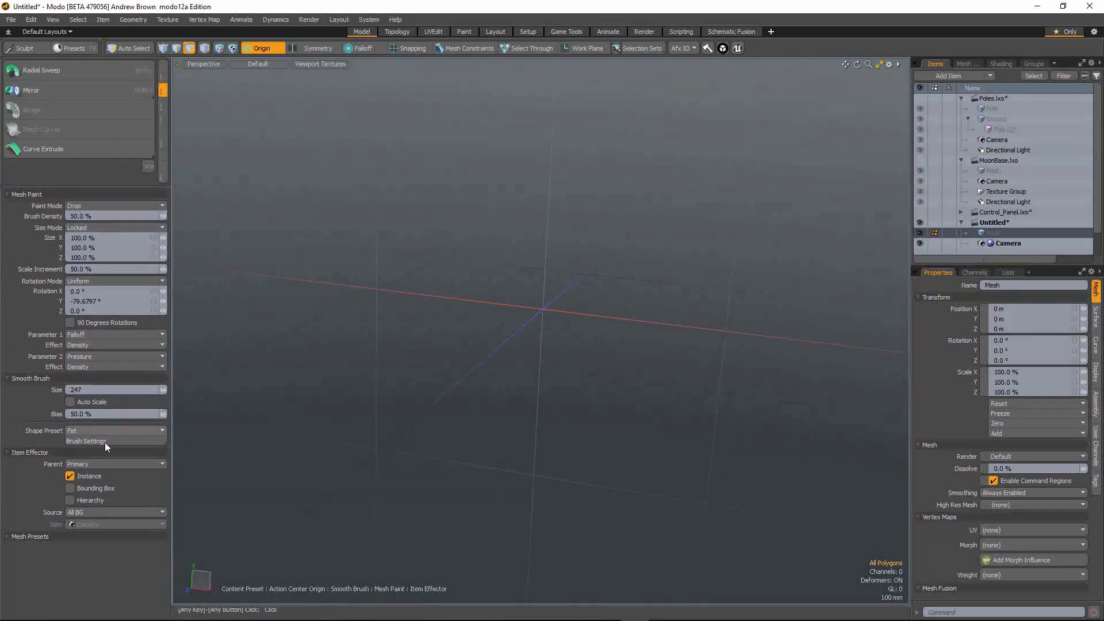
Step: Orbit to a flatter angle and open the Clone flyout (Clone, Instance Clone, Replica Clone)
alt+drag(530, 396, 406, 362)
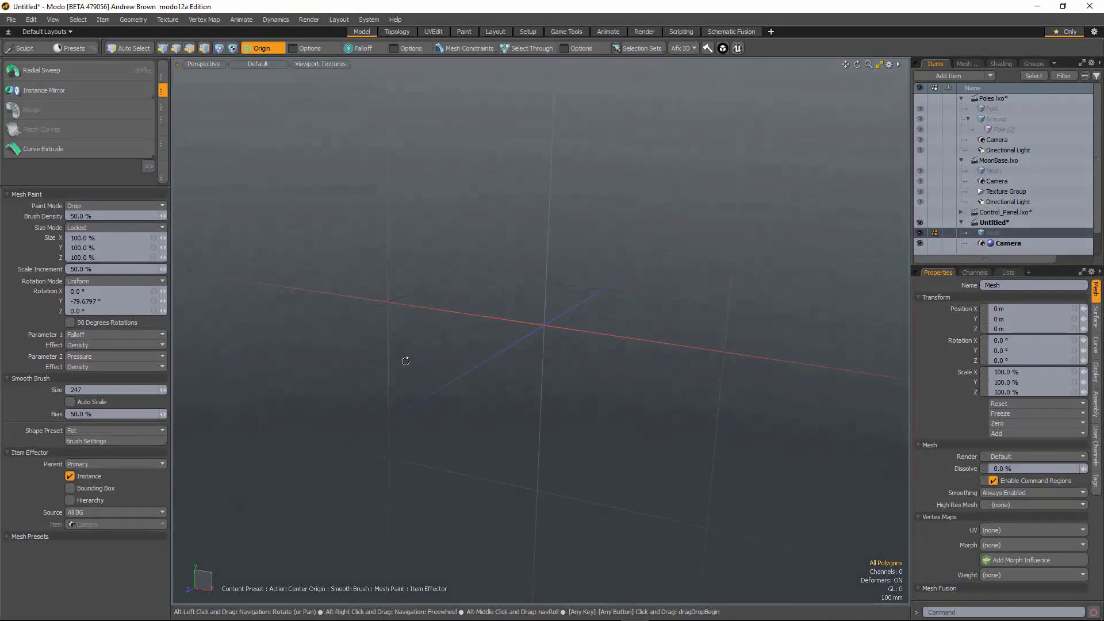
alt+drag(616, 472, 317, 428)
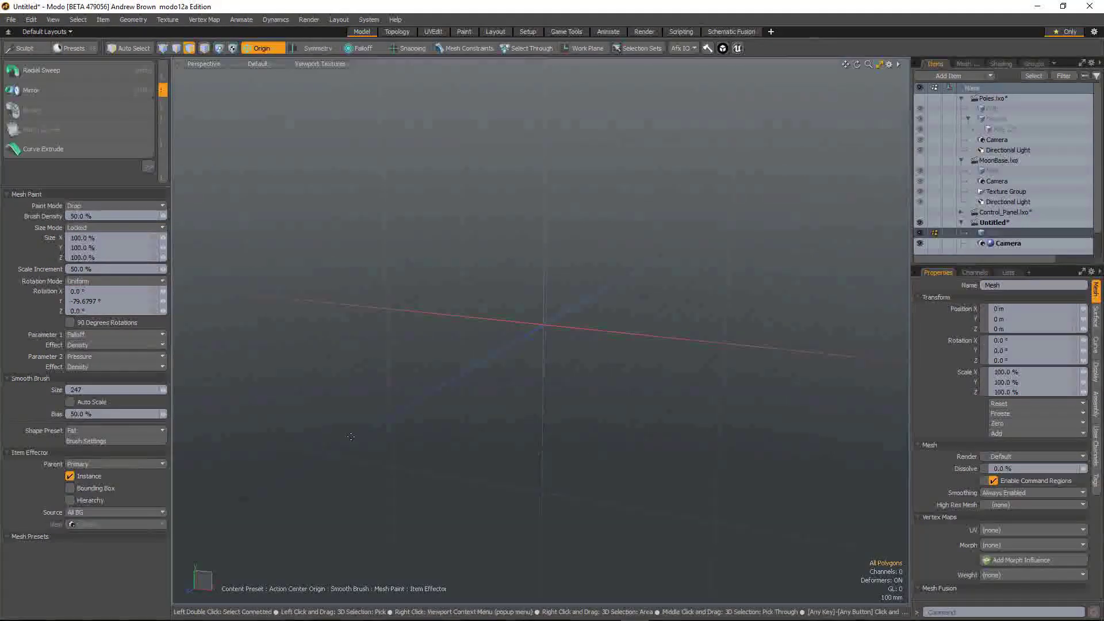
key(alt)
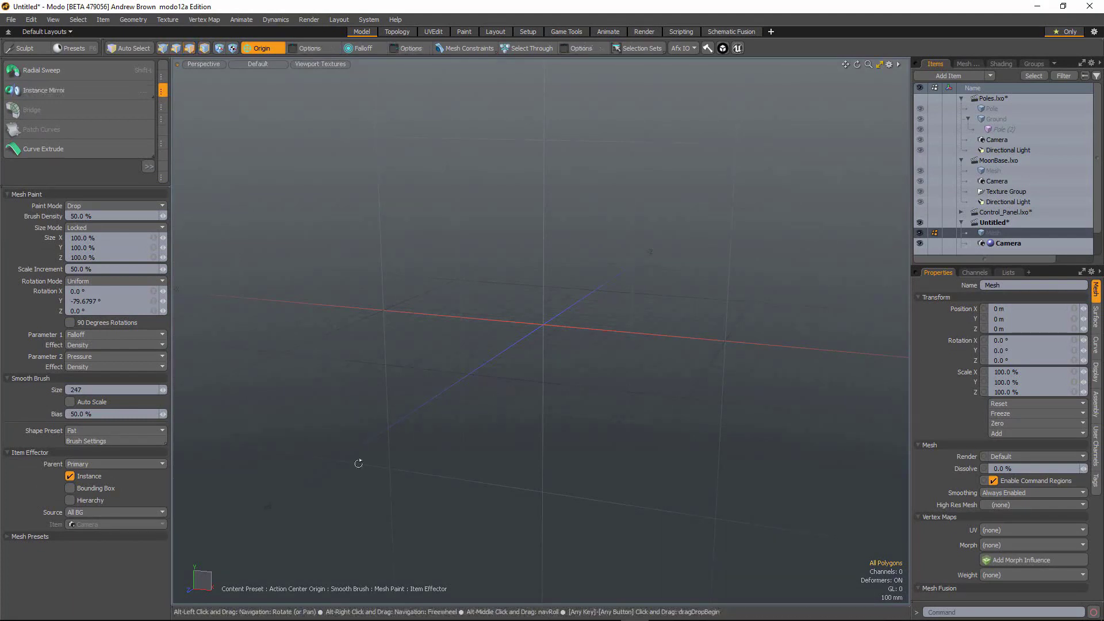
mouse_move(524, 411)
alt+mouse_down()
mouse_move(518, 435)
mouse_move(410, 299)
alt+mouse_up()
key(alt)
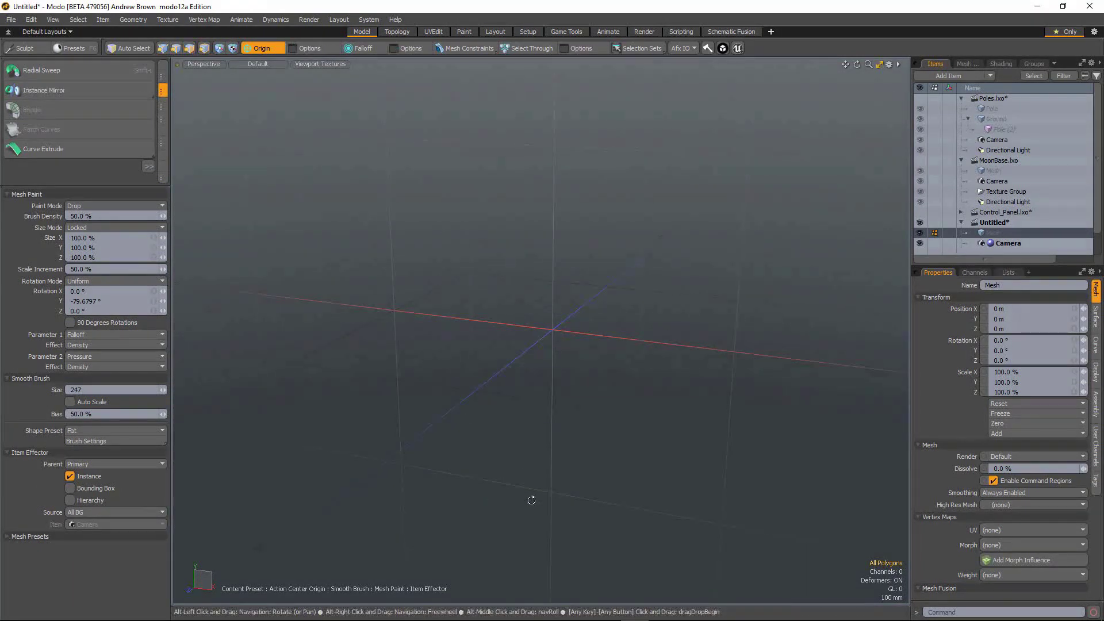
mouse_move(524, 503)
alt+mouse_down()
mouse_move(495, 474)
mouse_move(405, 445)
mouse_move(457, 464)
alt+mouse_up()
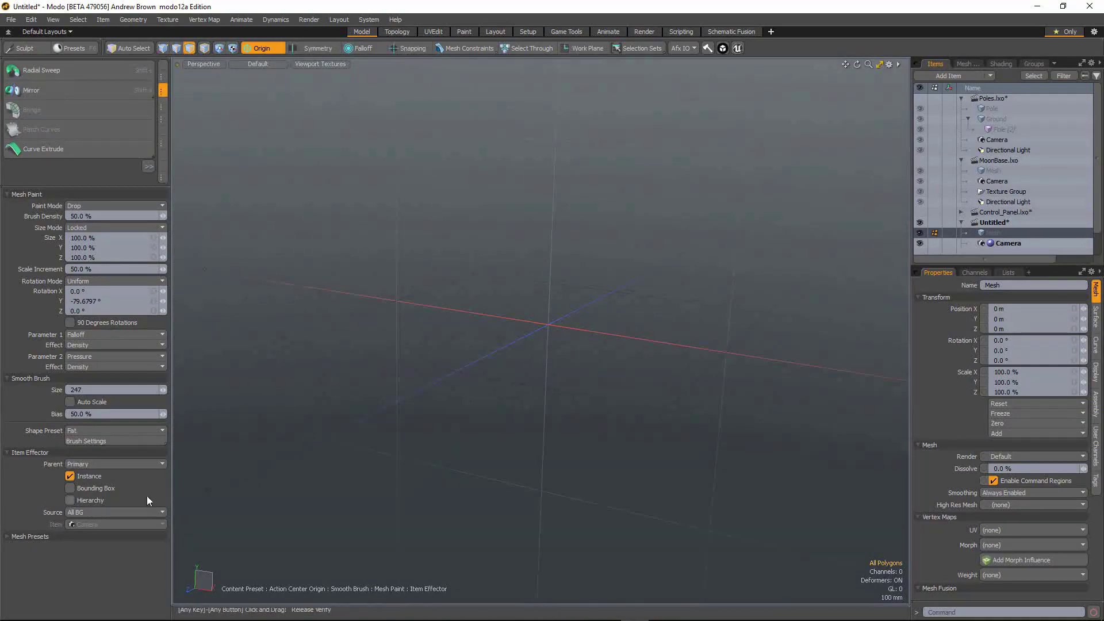
mouse_move(509, 411)
alt+mouse_down()
mouse_move(524, 446)
mouse_move(509, 430)
alt+mouse_up()
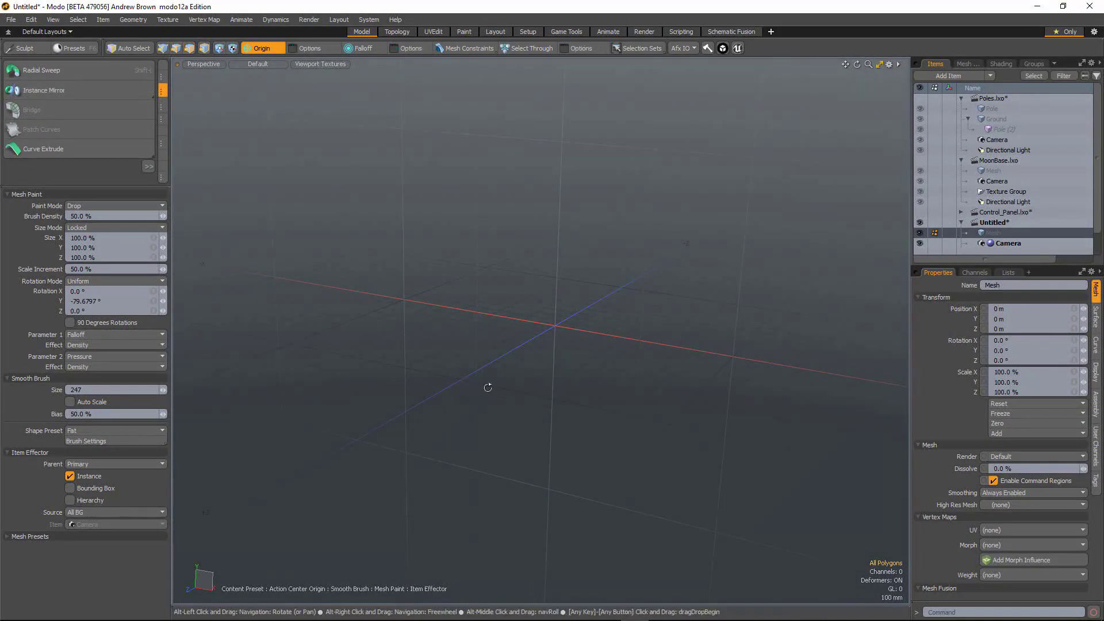
alt+drag(445, 372, 440, 389)
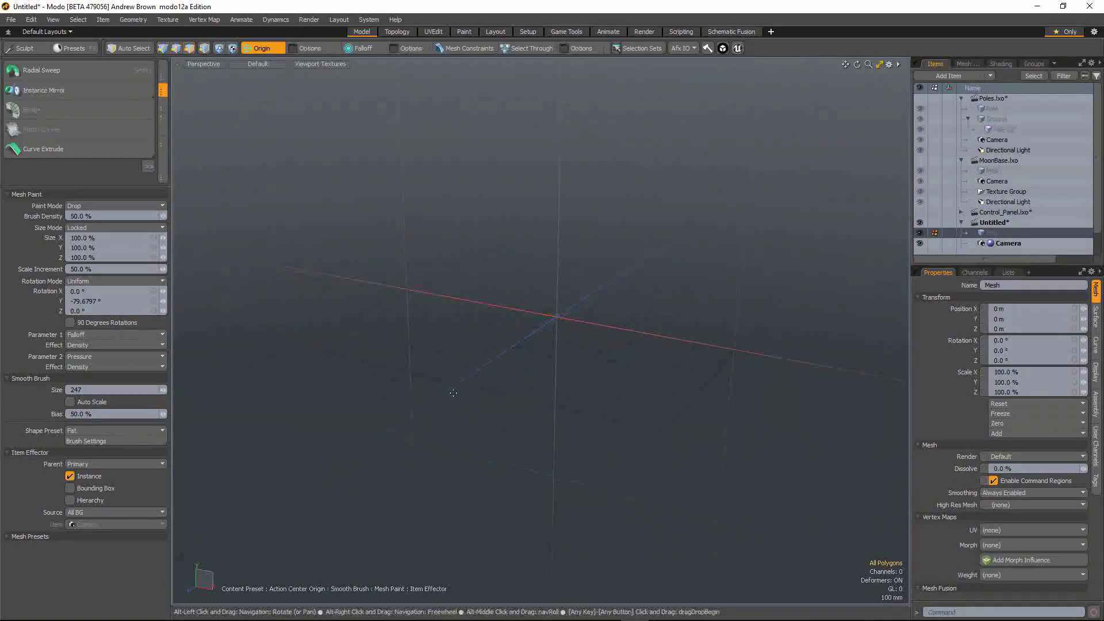
drag(106, 187, 105, 406)
Step: Choose Instance Clone with Random Presets as the source and add more presets
click(103, 209)
drag(107, 408, 108, 142)
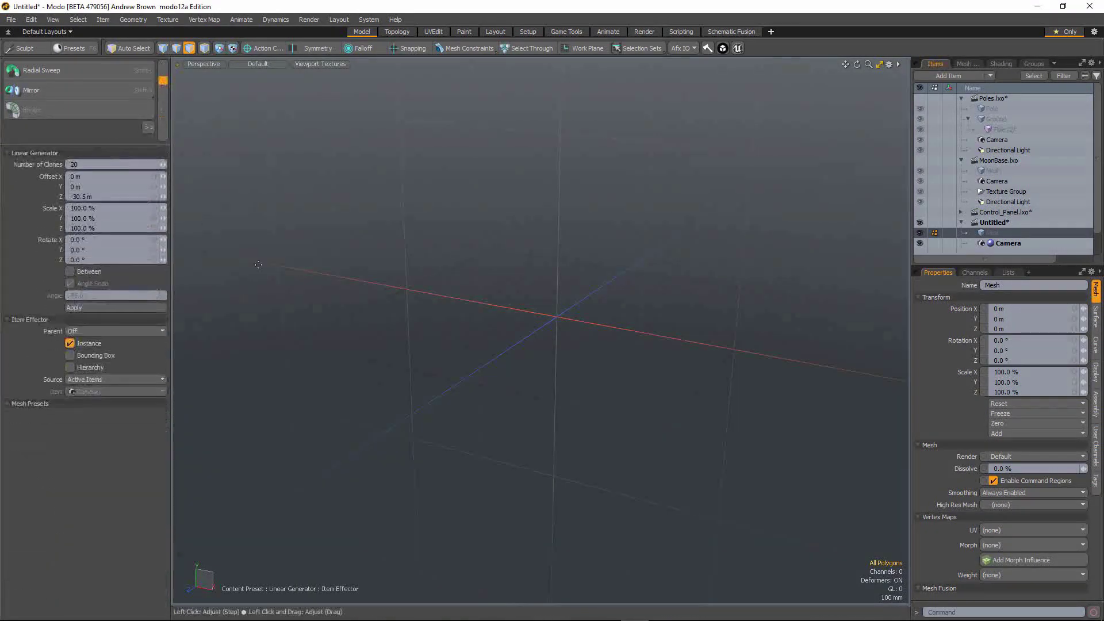
alt+drag(406, 379, 405, 376)
click(140, 380)
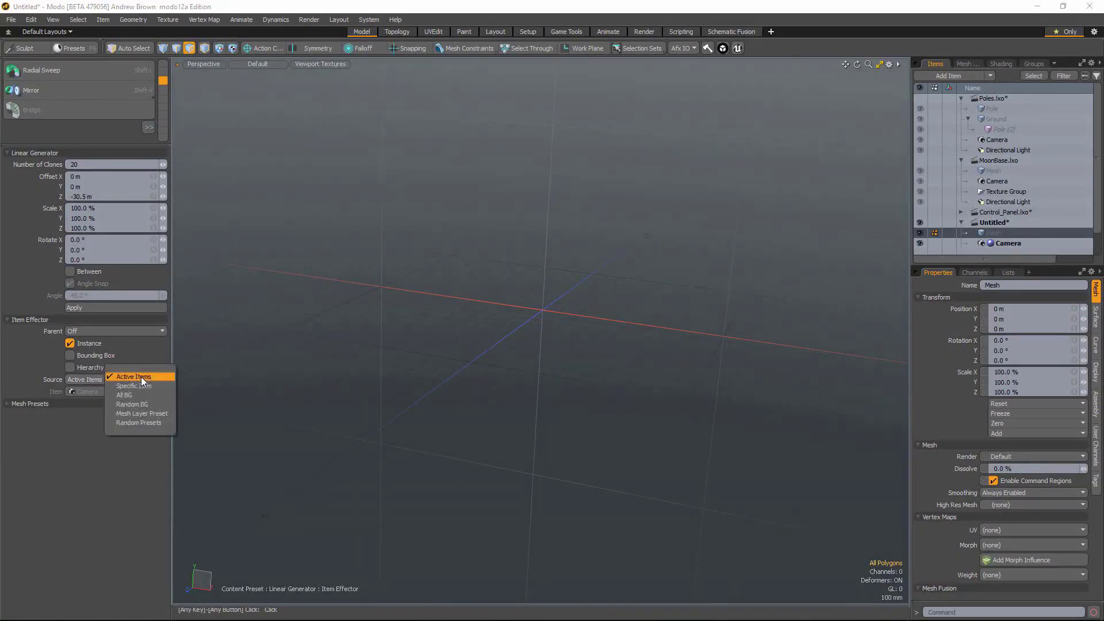
click(138, 423)
click(101, 402)
alt+drag(310, 437, 370, 481)
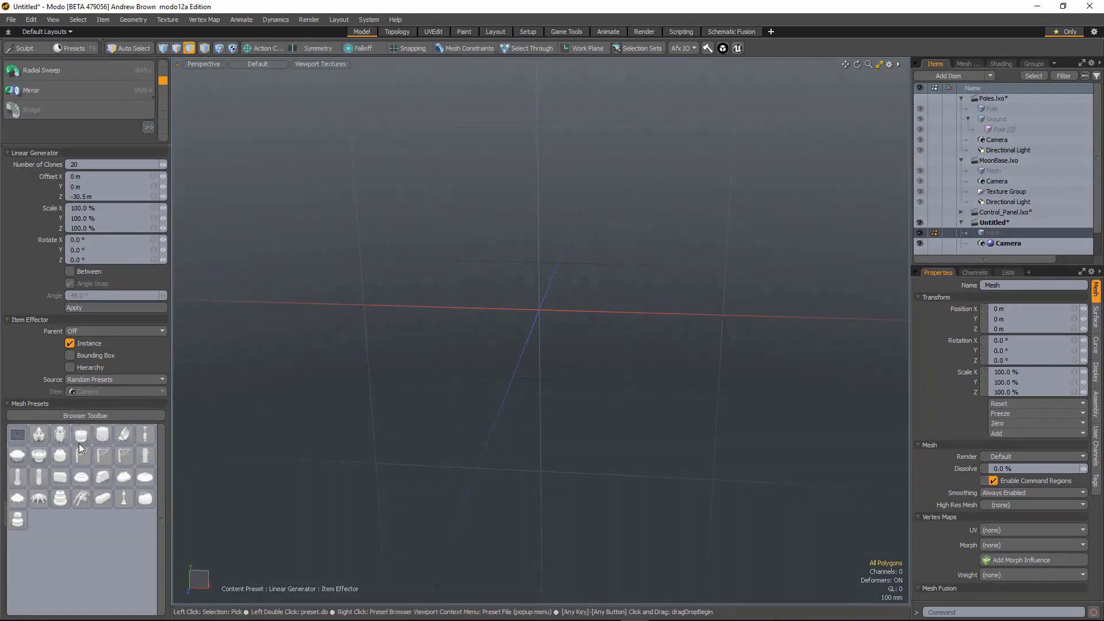
shift+click(100, 443)
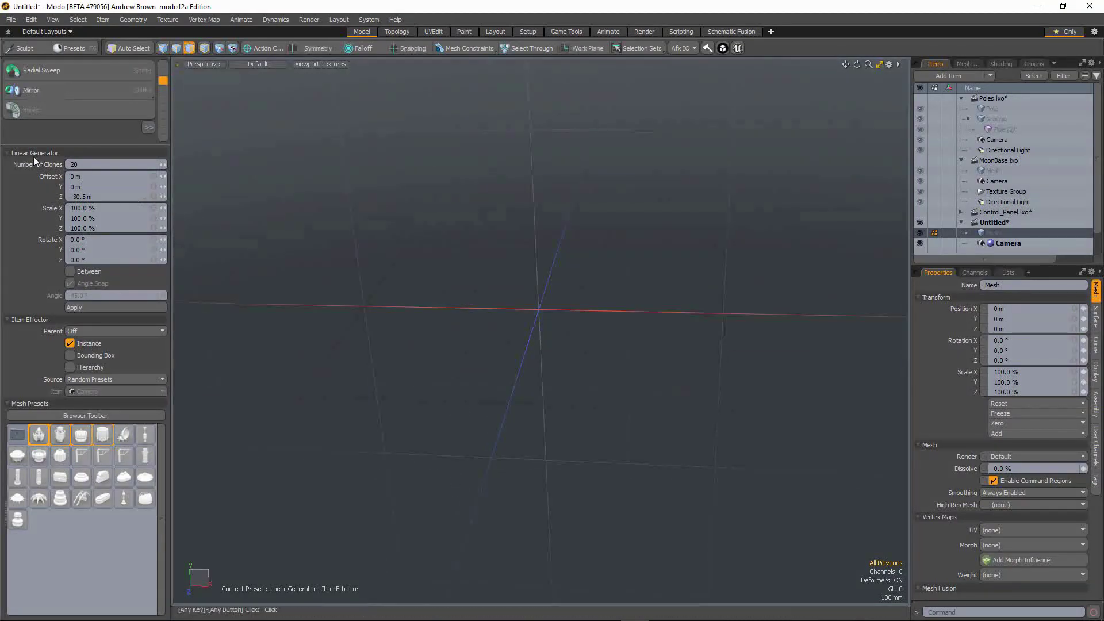
Step: Generate the line of preset clones, widen their spacing, and orbit along the row
alt+drag(457, 434, 453, 420)
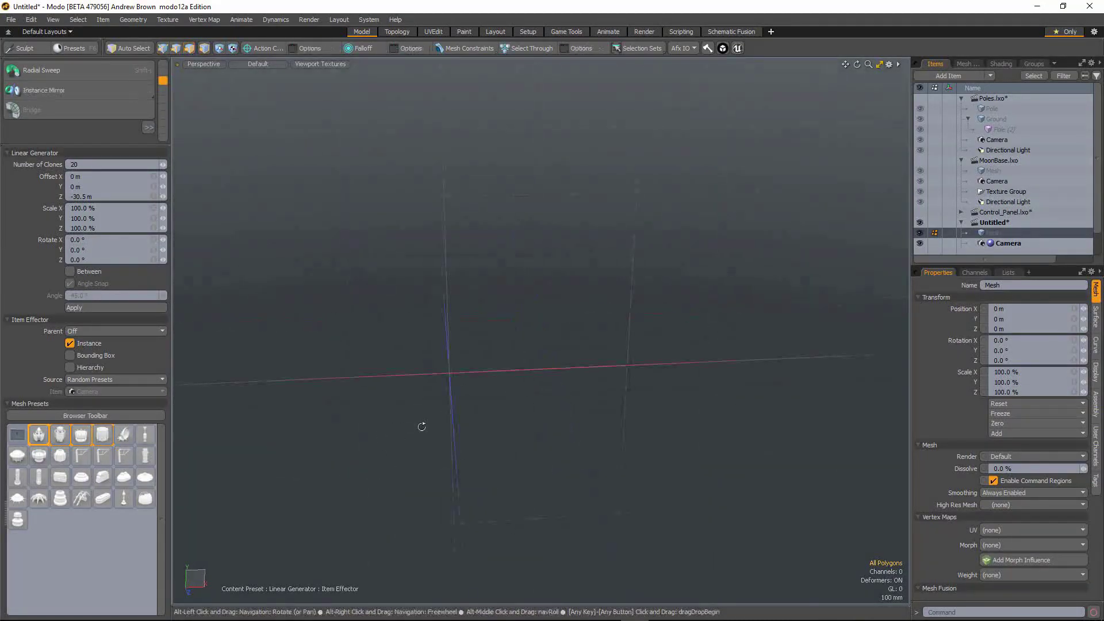
click(436, 459)
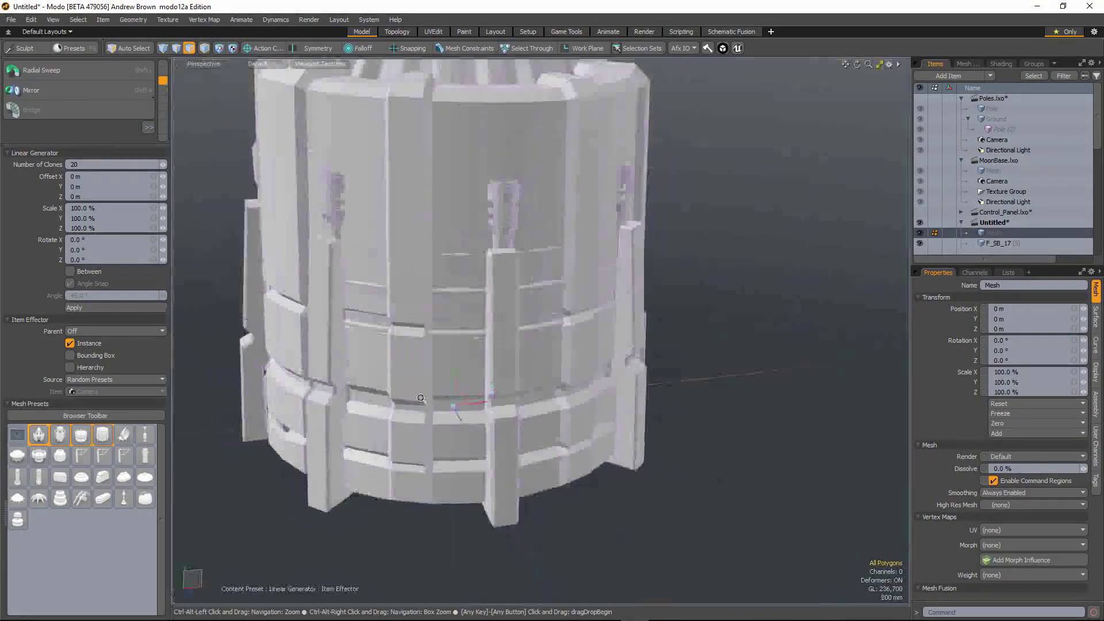
mouse_move(449, 414)
ctrl+alt+mouse_down()
mouse_move(359, 411)
mouse_move(337, 394)
ctrl+alt+mouse_up()
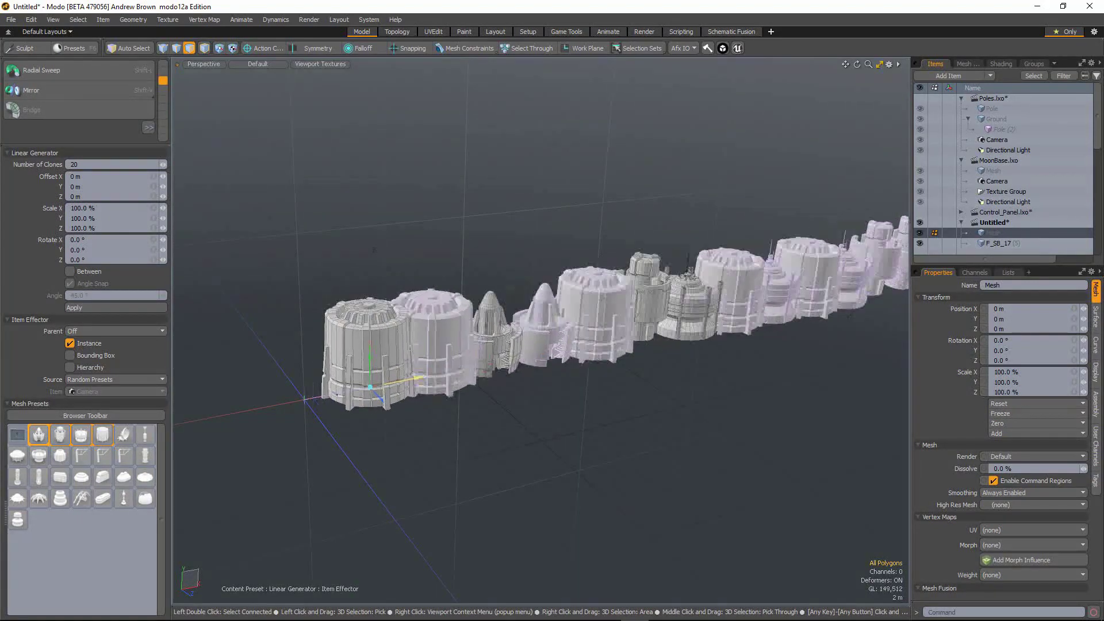
mouse_move(461, 369)
mouse_down()
mouse_move(492, 446)
mouse_move(382, 488)
mouse_move(722, 266)
mouse_up()
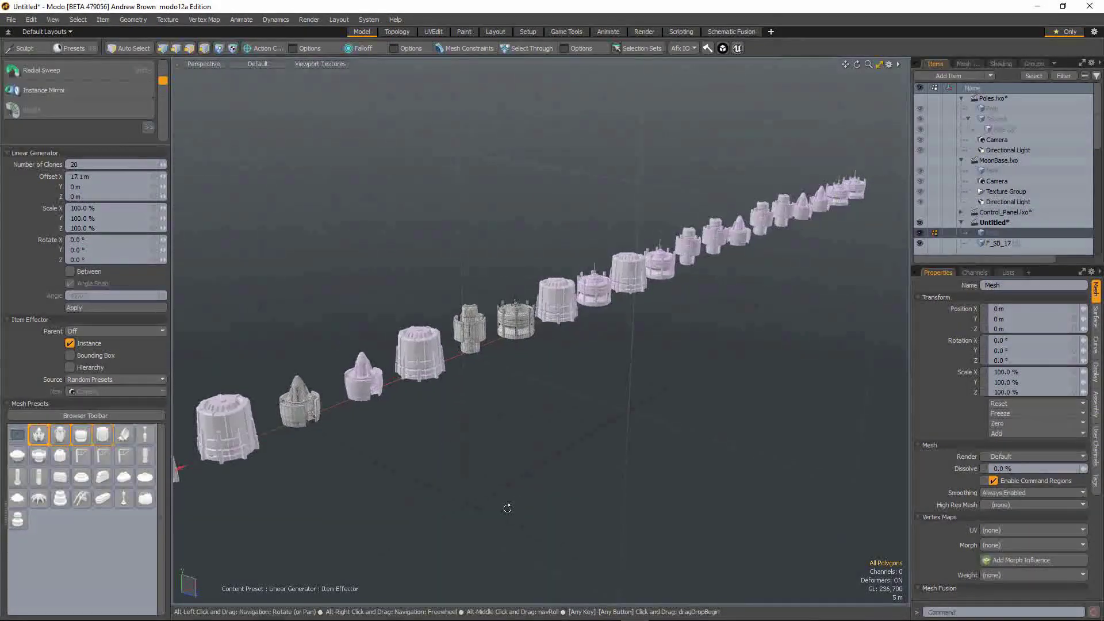
alt+drag(575, 295, 424, 433)
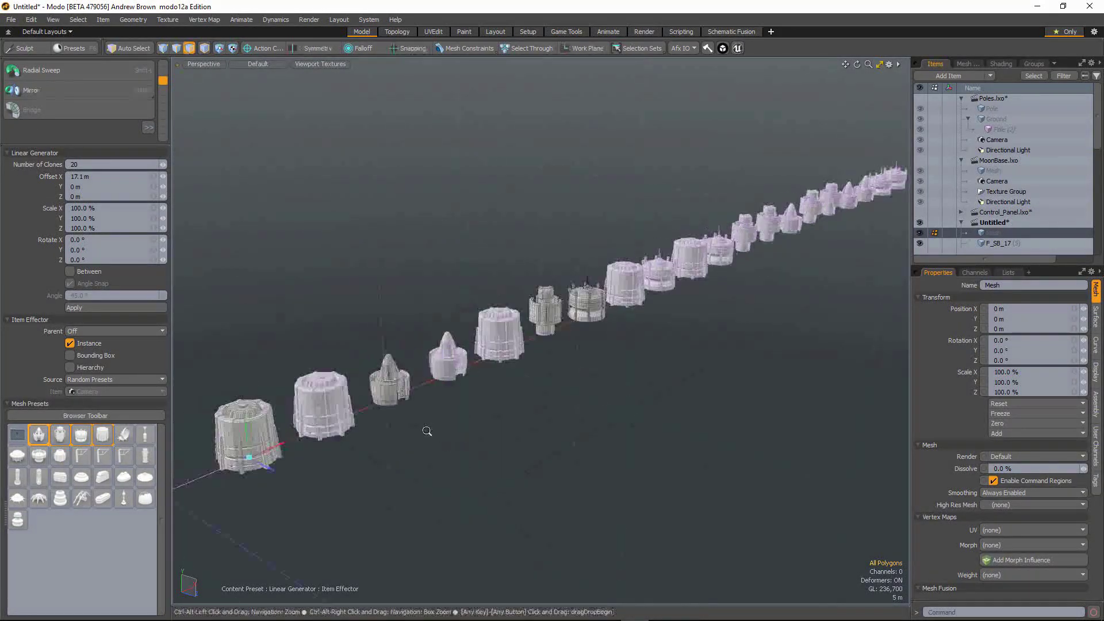
alt+drag(441, 478, 422, 540)
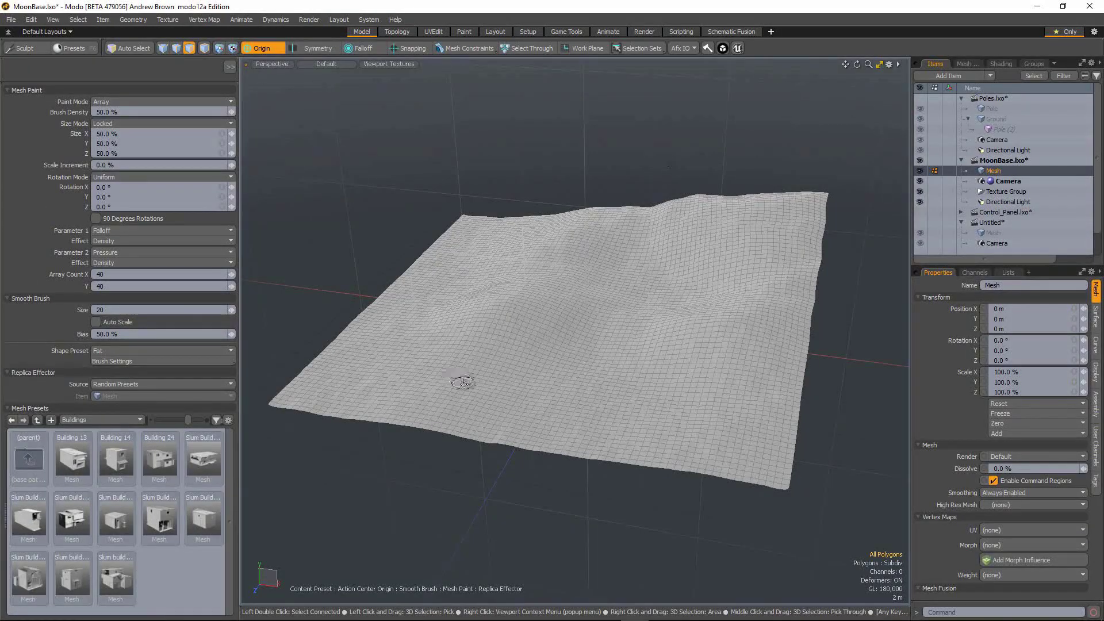
Step: Keep Random Presets as the replica source and select all the Buildings presets
mouse_move(515, 347)
alt+mouse_down()
mouse_move(549, 398)
mouse_move(502, 449)
alt+mouse_up()
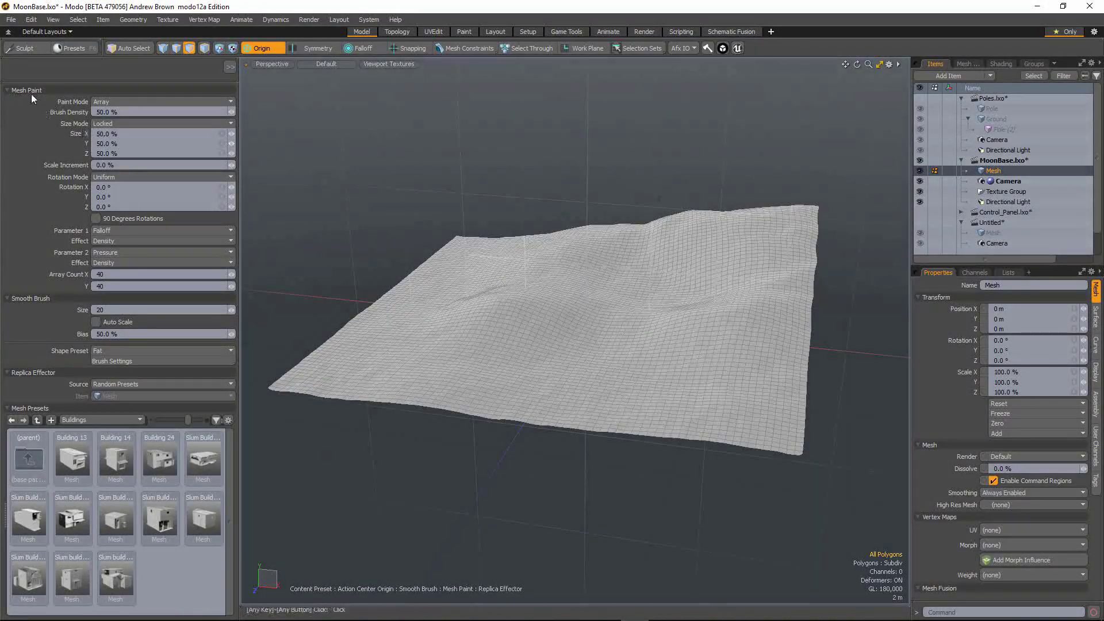
click(160, 100)
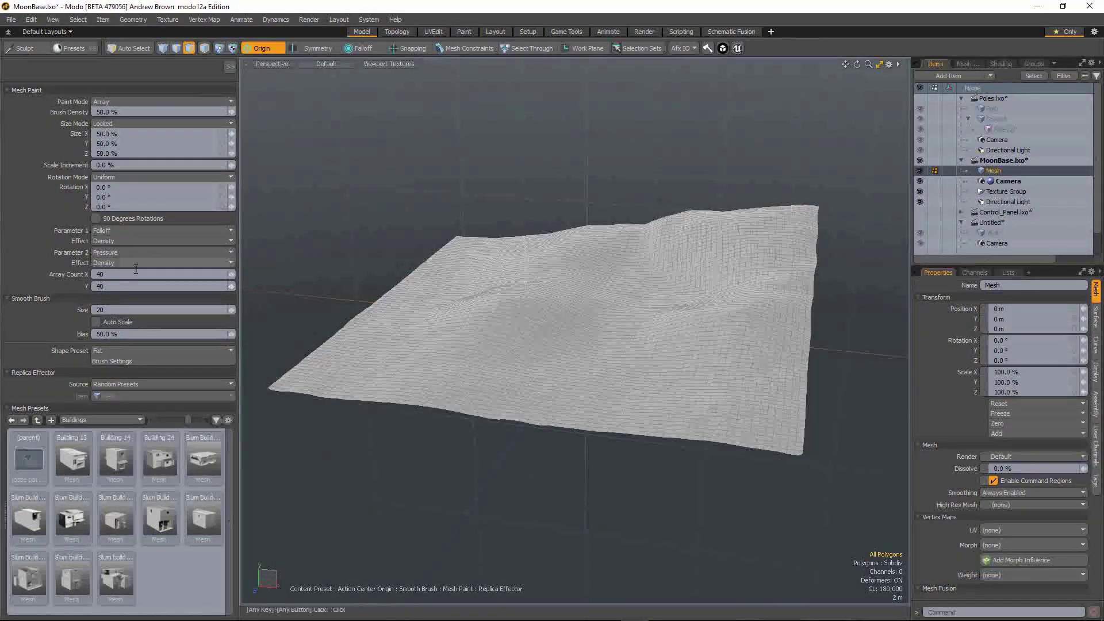
click(121, 383)
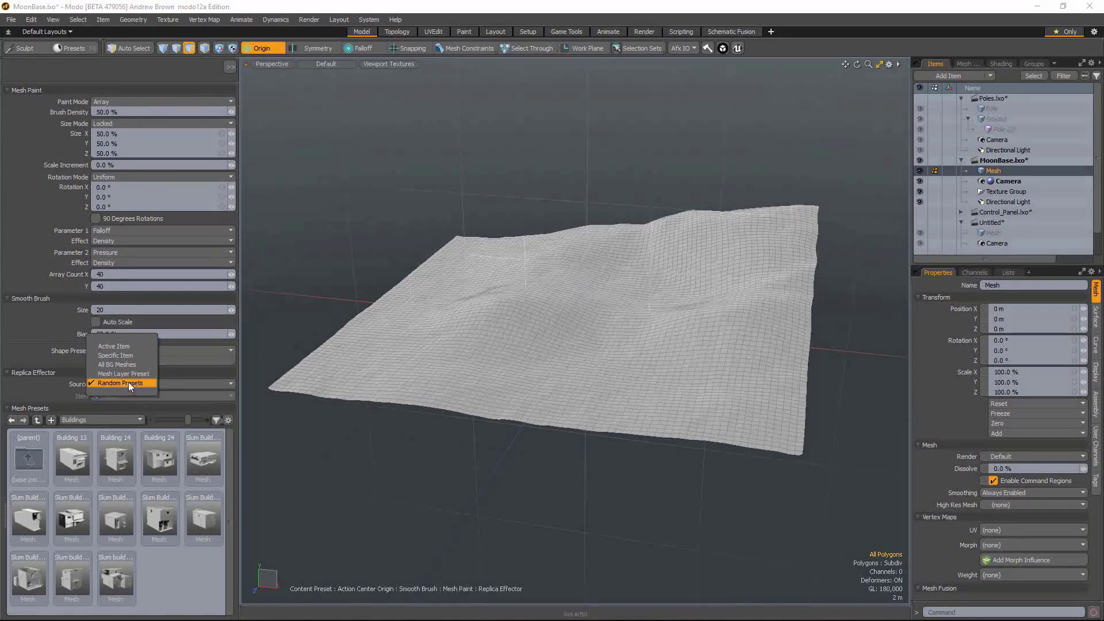
click(186, 382)
click(71, 454)
shift+click(119, 575)
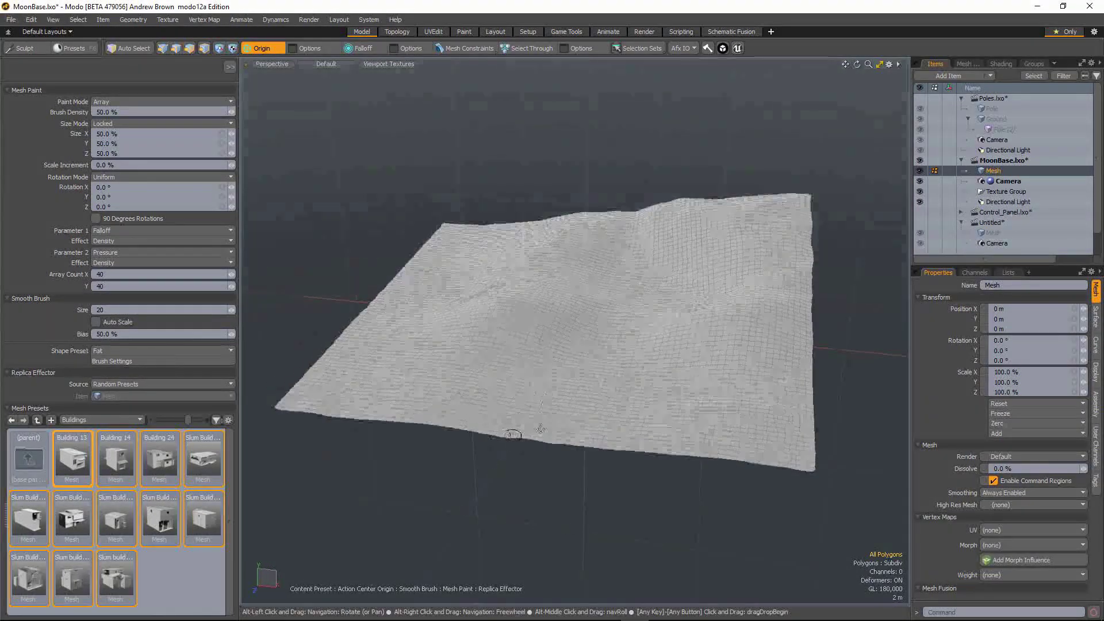
Step: Paint the 40×40 building array across the terrain in Top view, then orbit to perspective
mouse_move(528, 376)
ctrl+alt+mouse_down()
mouse_move(552, 371)
mouse_move(781, 540)
ctrl+alt+mouse_up()
key(a)
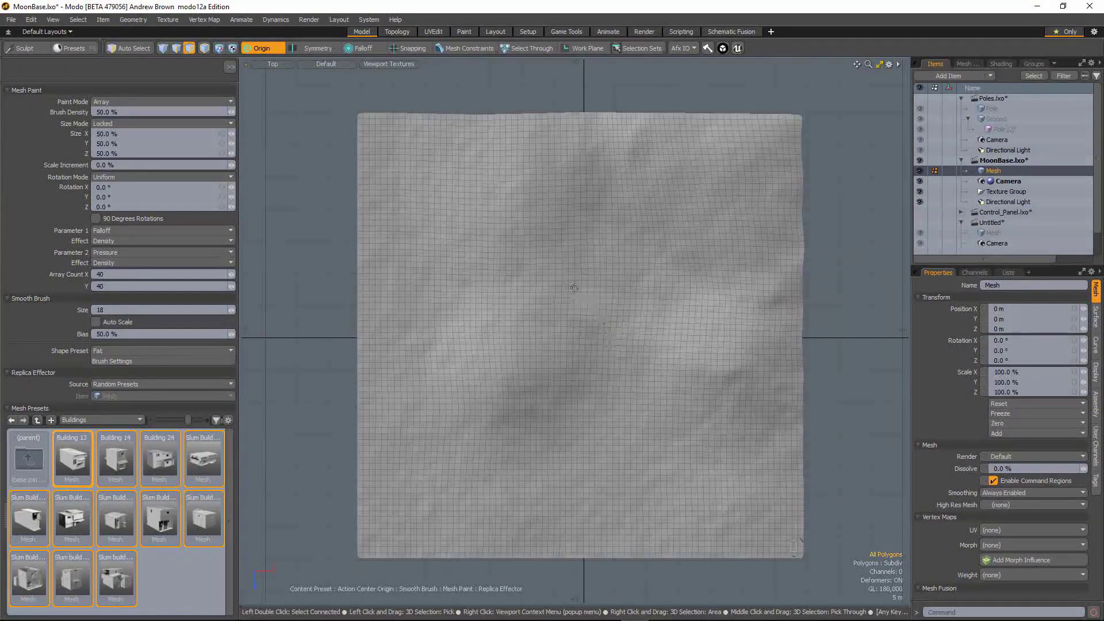
drag(570, 285, 391, 135)
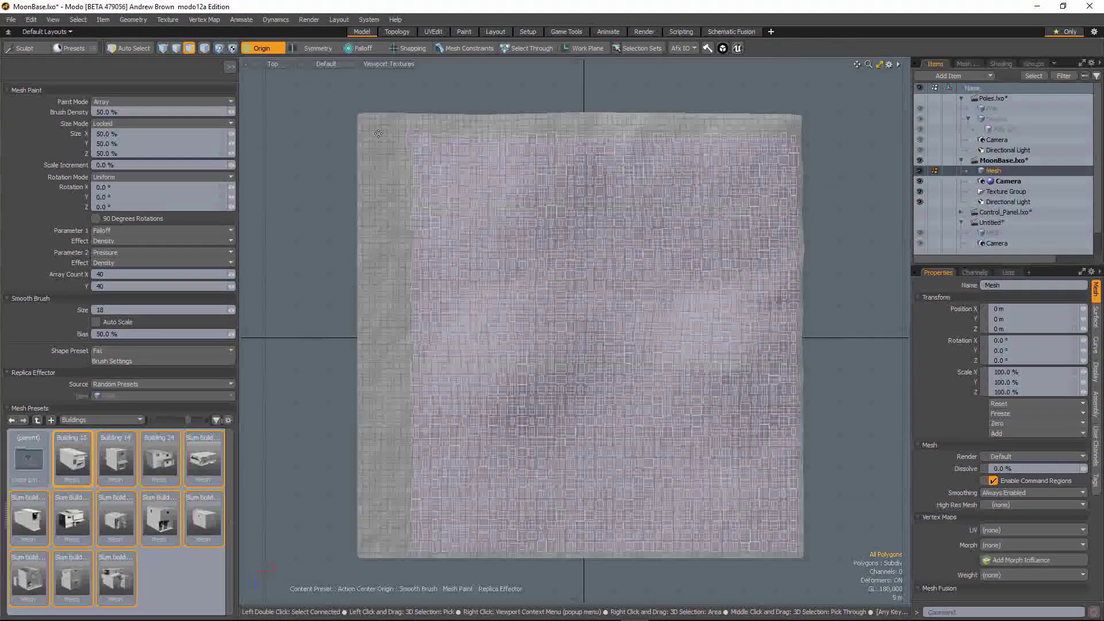
drag(378, 132, 369, 126)
drag(419, 268, 421, 274)
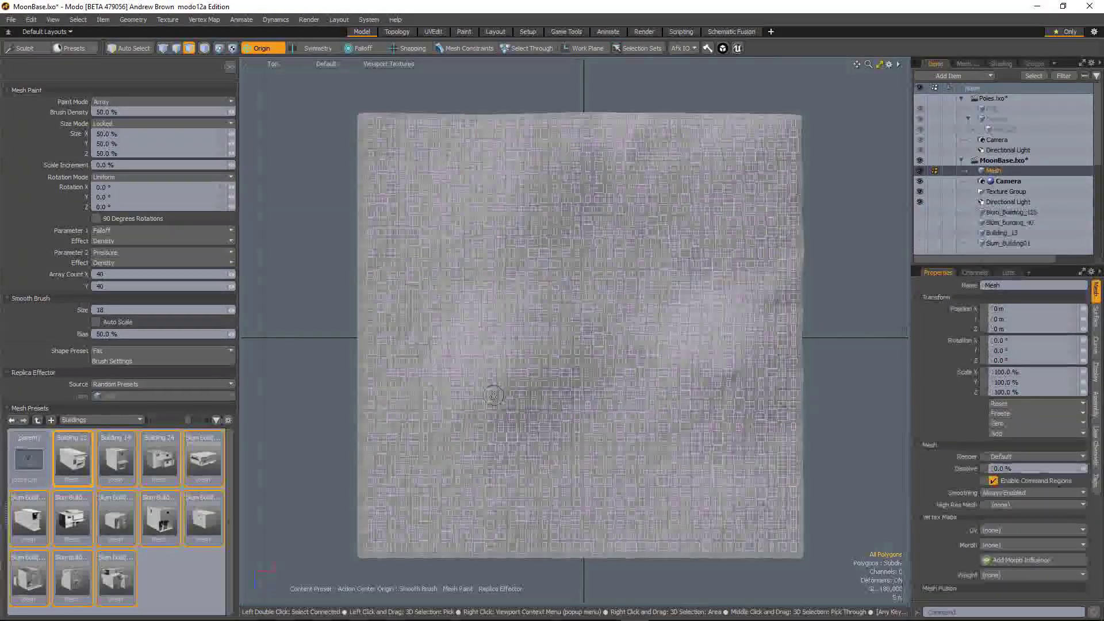
mouse_move(486, 353)
alt+mouse_down()
mouse_move(583, 439)
mouse_move(593, 316)
mouse_move(516, 382)
mouse_move(456, 473)
alt+mouse_up()
scroll(595, 316, up, 5)
scroll(457, 474, up, 4)
Step: Exit Mesh Paint and set Replicators to All under Drawing and Control in 3D Viewport Properties
alt+drag(320, 473, 689, 325)
key(Escape)
key(o)
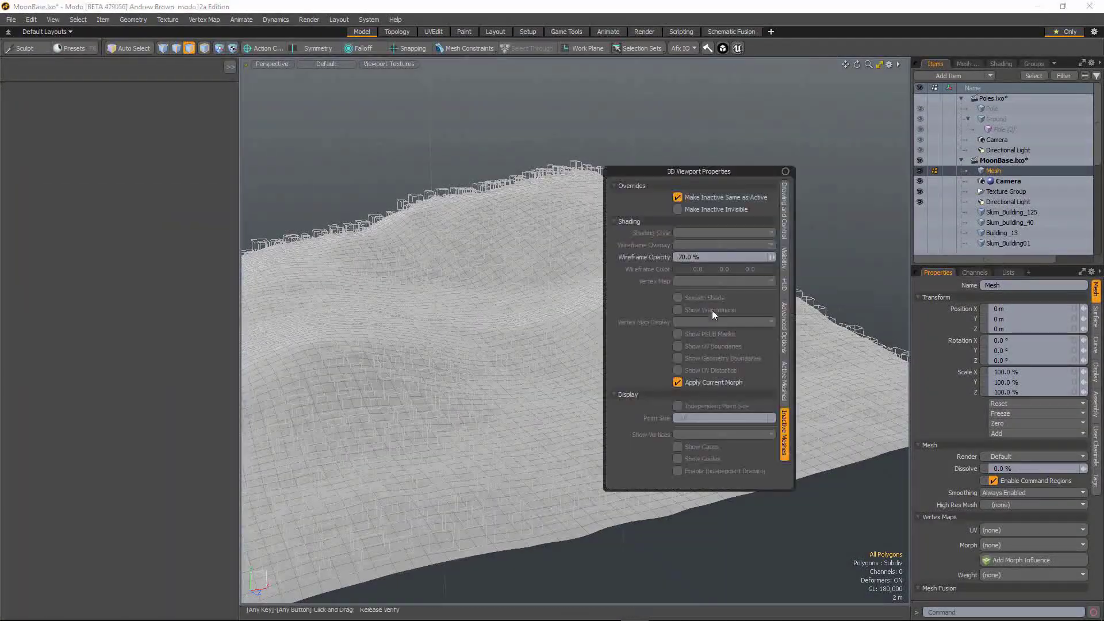
click(785, 222)
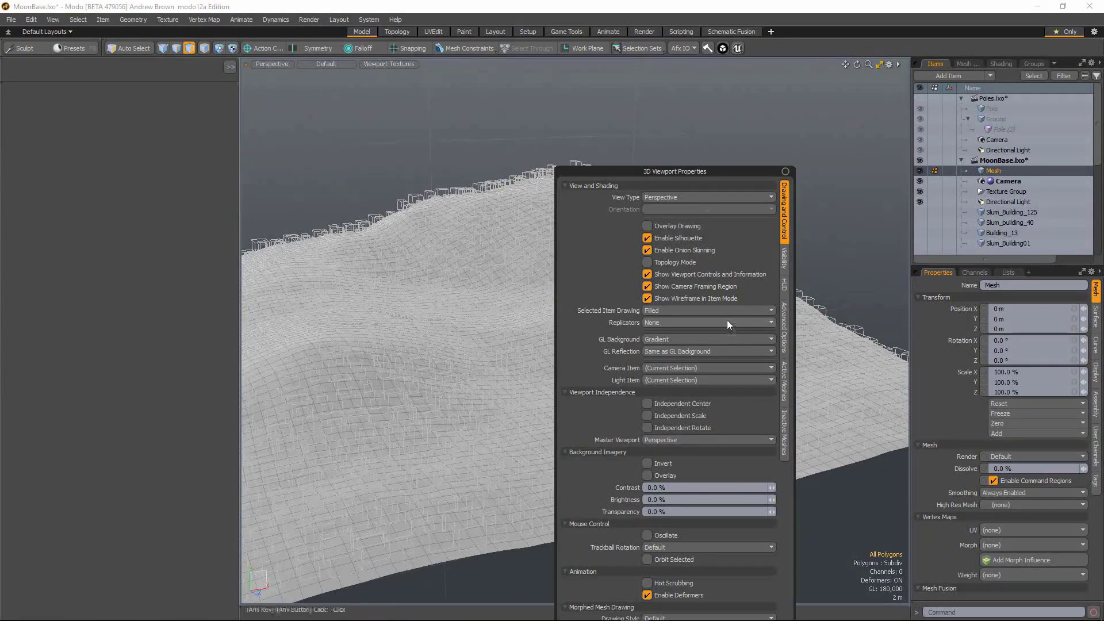
click(729, 337)
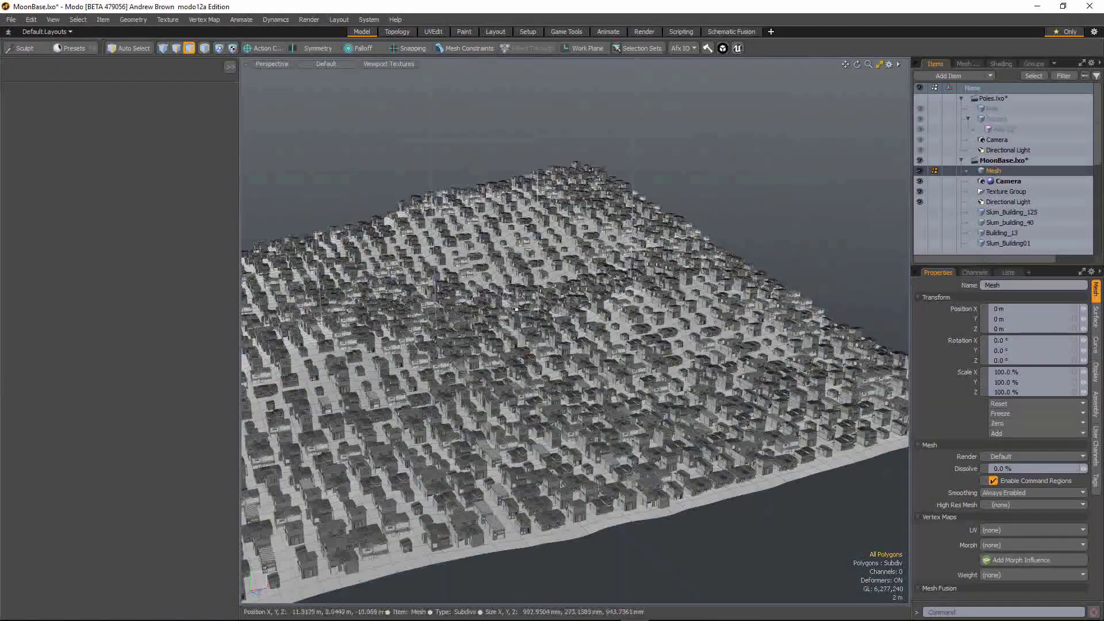
mouse_move(482, 418)
ctrl+alt+mouse_down()
mouse_move(596, 420)
mouse_move(434, 330)
ctrl+alt+mouse_up()
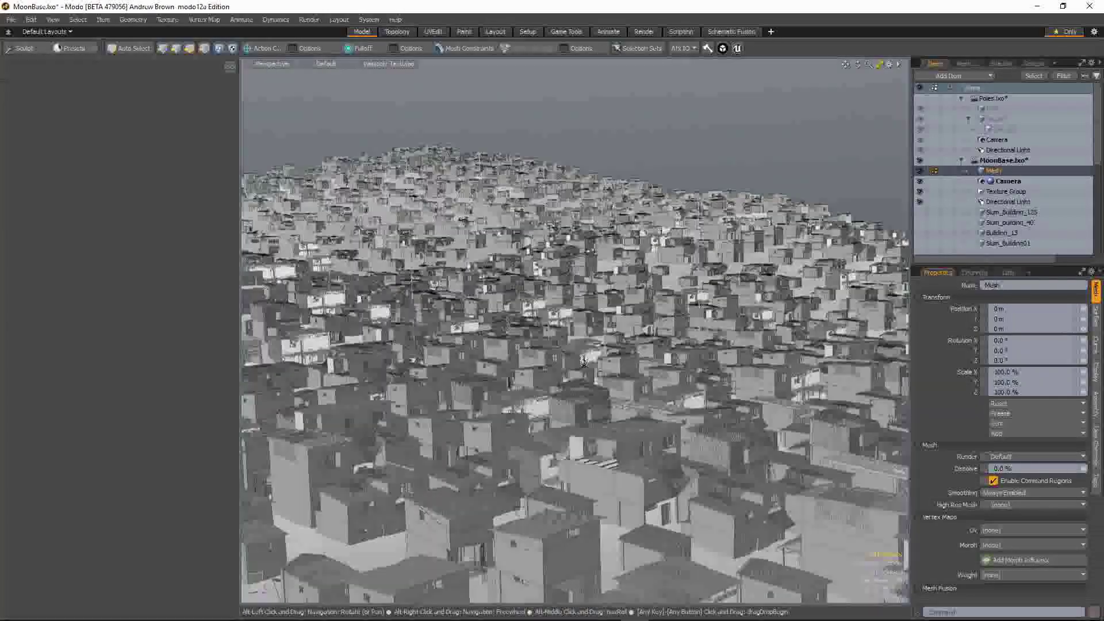
mouse_move(435, 330)
alt+mouse_down()
mouse_move(568, 367)
mouse_move(581, 406)
alt+mouse_up()
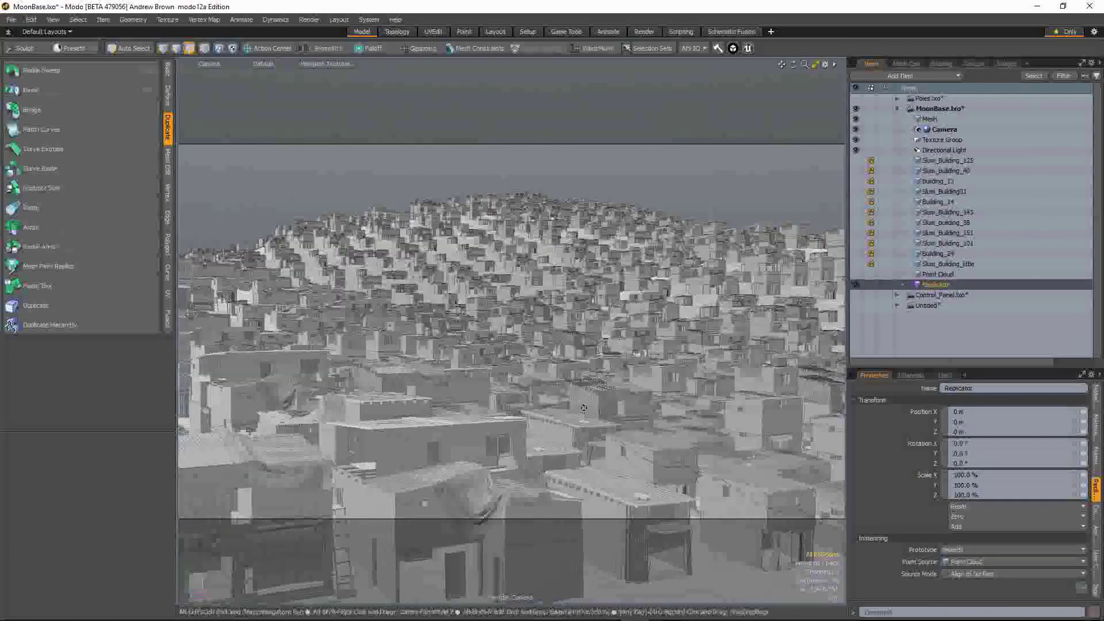
Step: Enlarge the replicator properties and set Random Twist Y to 5° and X to 2°
alt+shift+drag(582, 406, 587, 409)
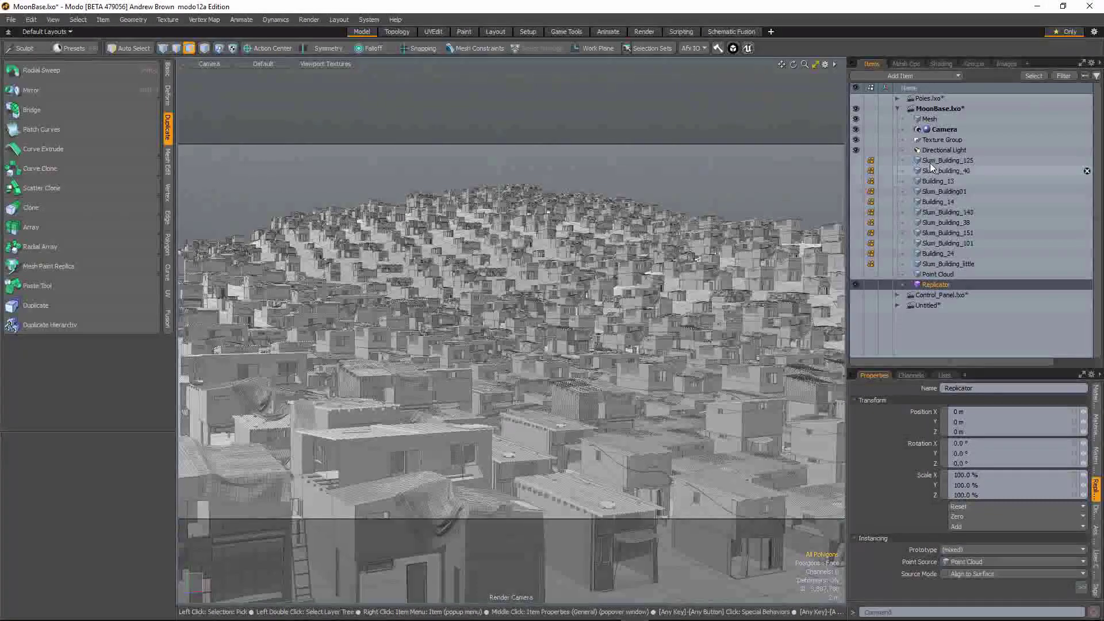
mouse_move(938, 274)
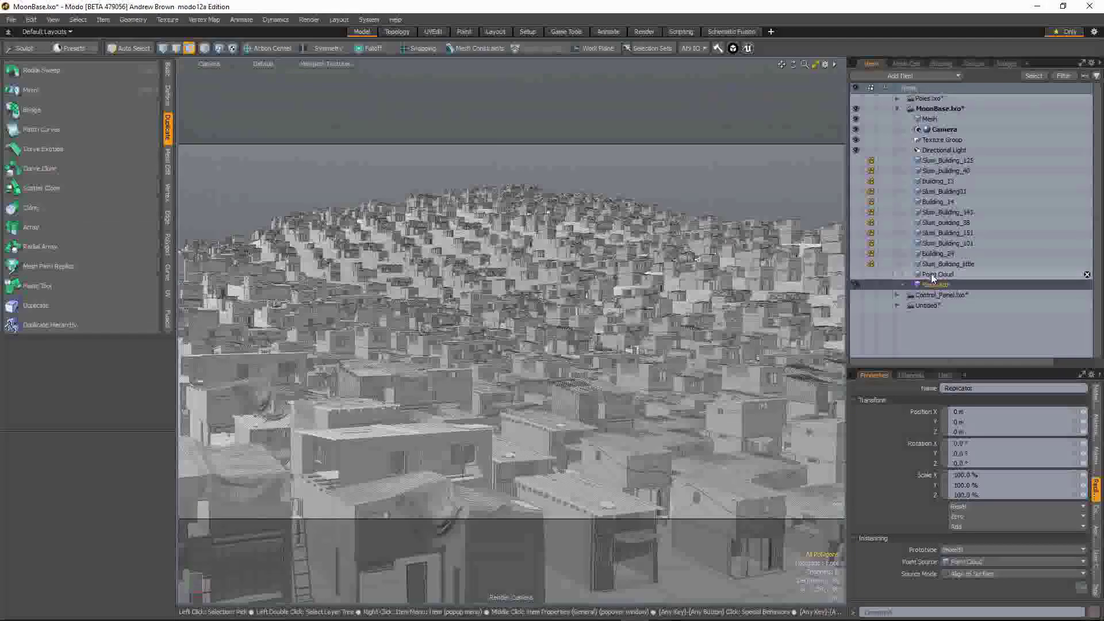
drag(908, 369, 908, 138)
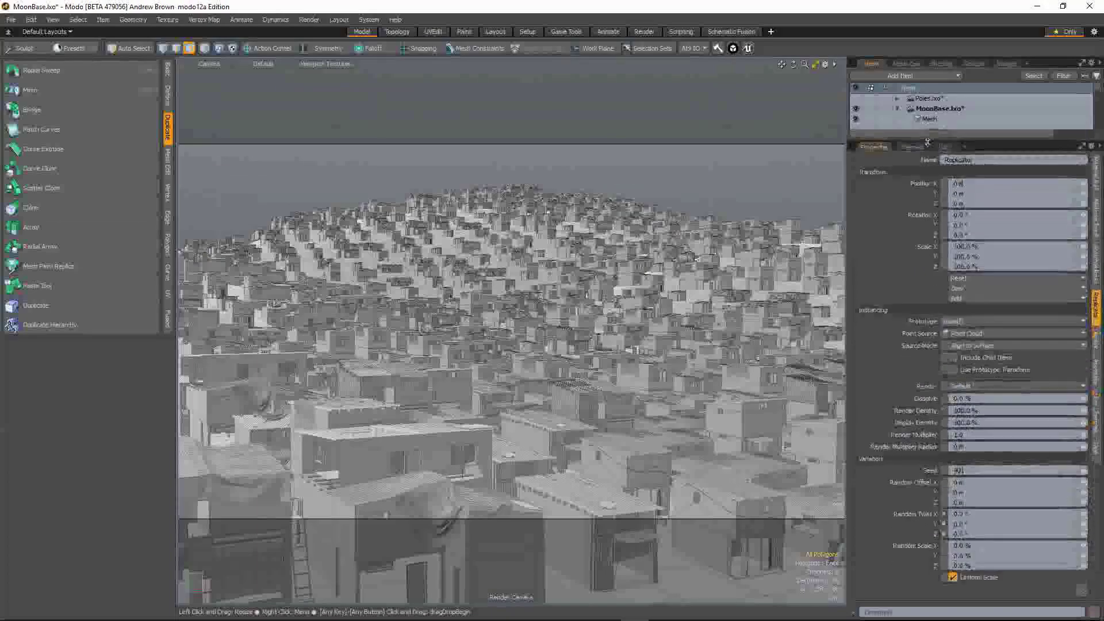
alt+drag(512, 333, 517, 285)
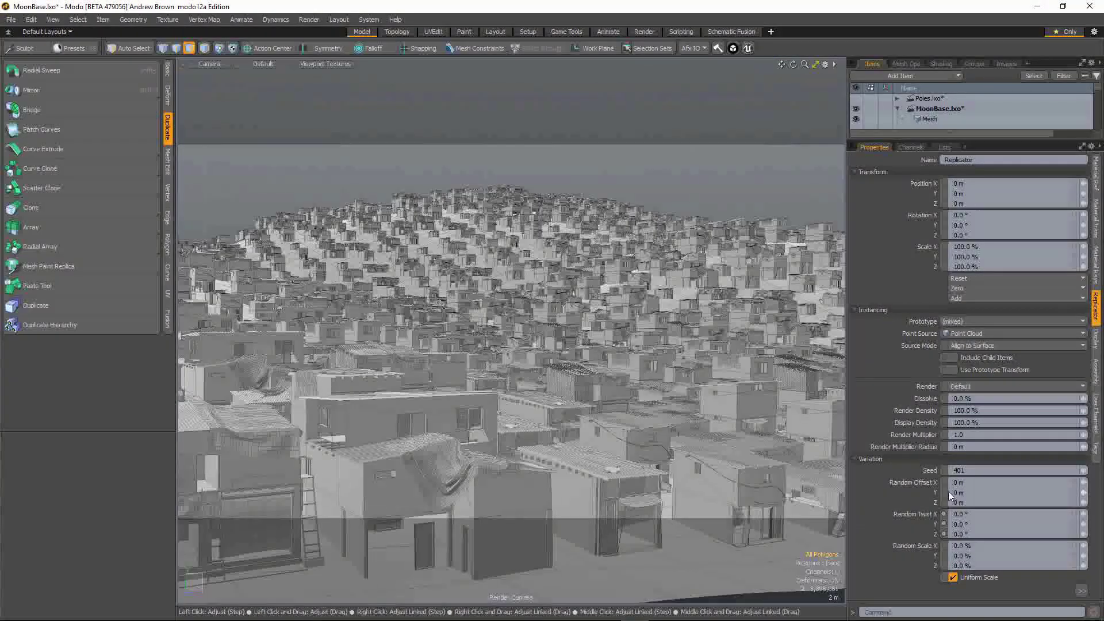
key(alt)
scroll(563, 354, up, 3)
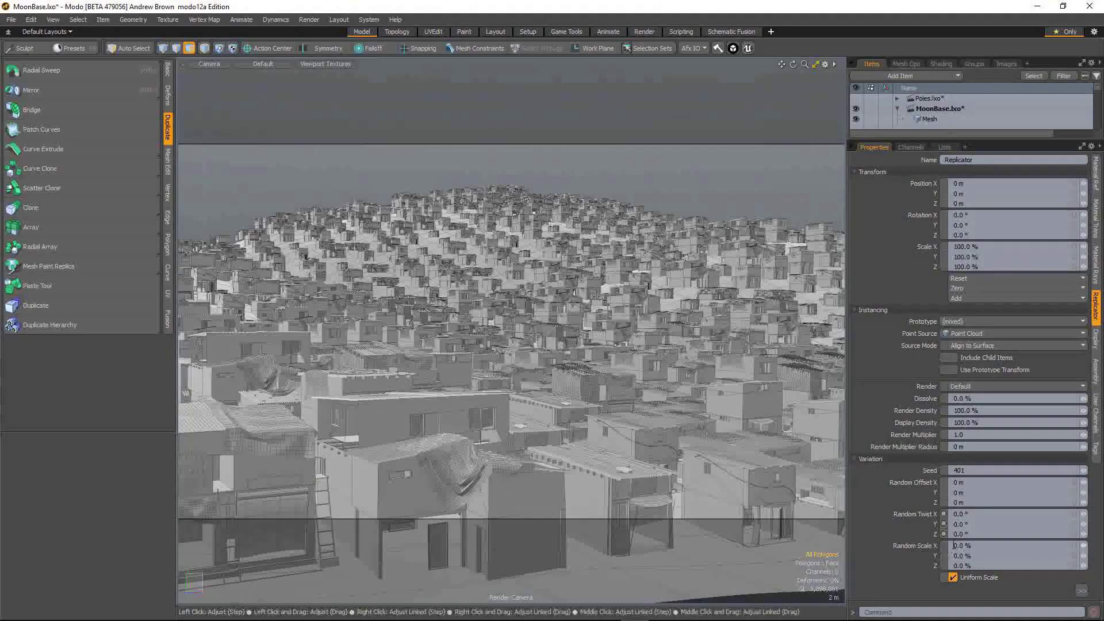
text(5)
key(Return)
text(2)
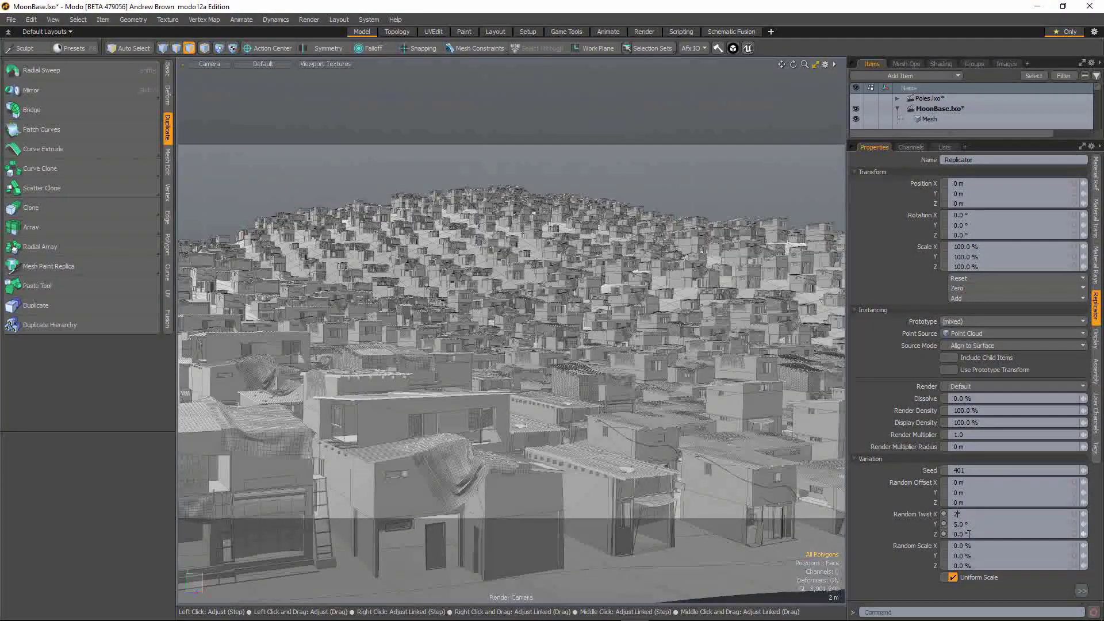
key(Return)
Step: Set Random Twist Z to 2°, Random Scale to 10%, and Seed to 1000
click(947, 537)
text(2)
key(Return)
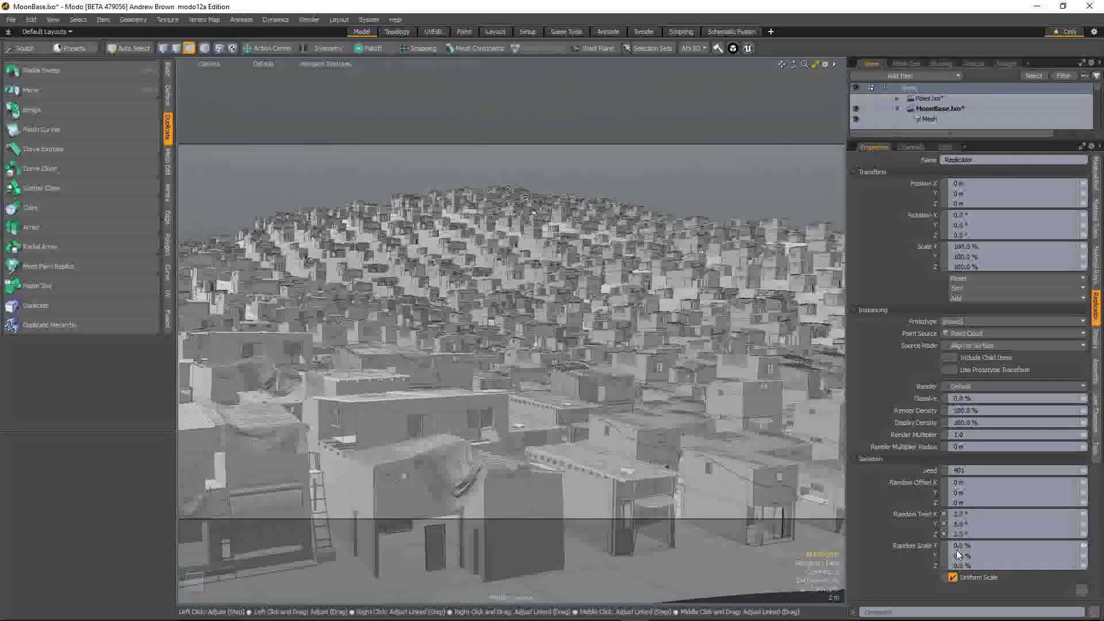
click(1070, 548)
key(Return)
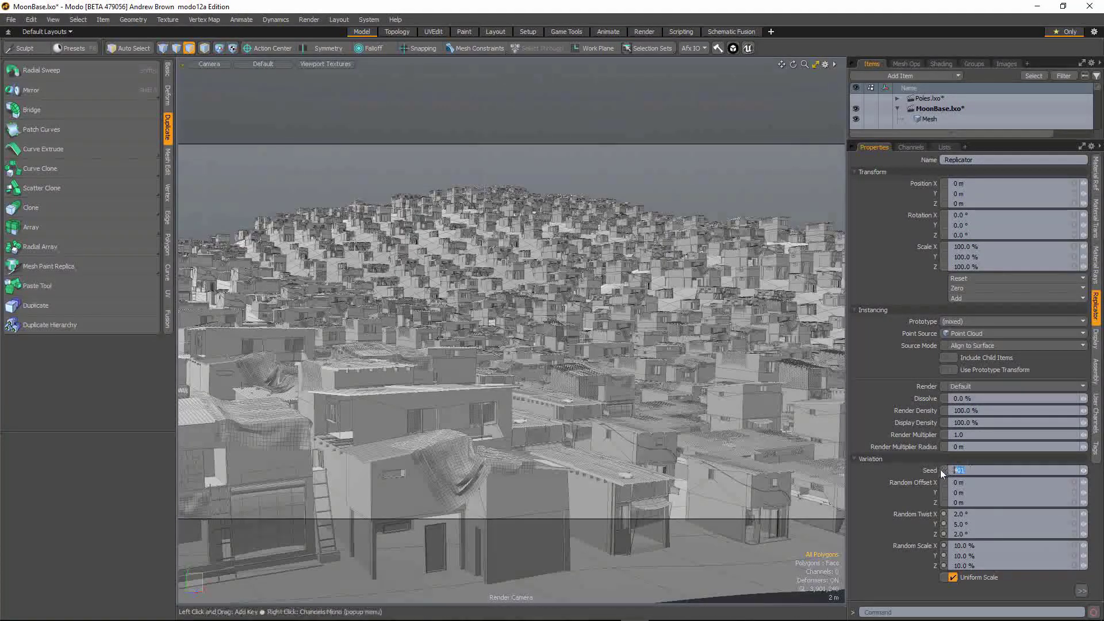
text(1000)
key(Return)
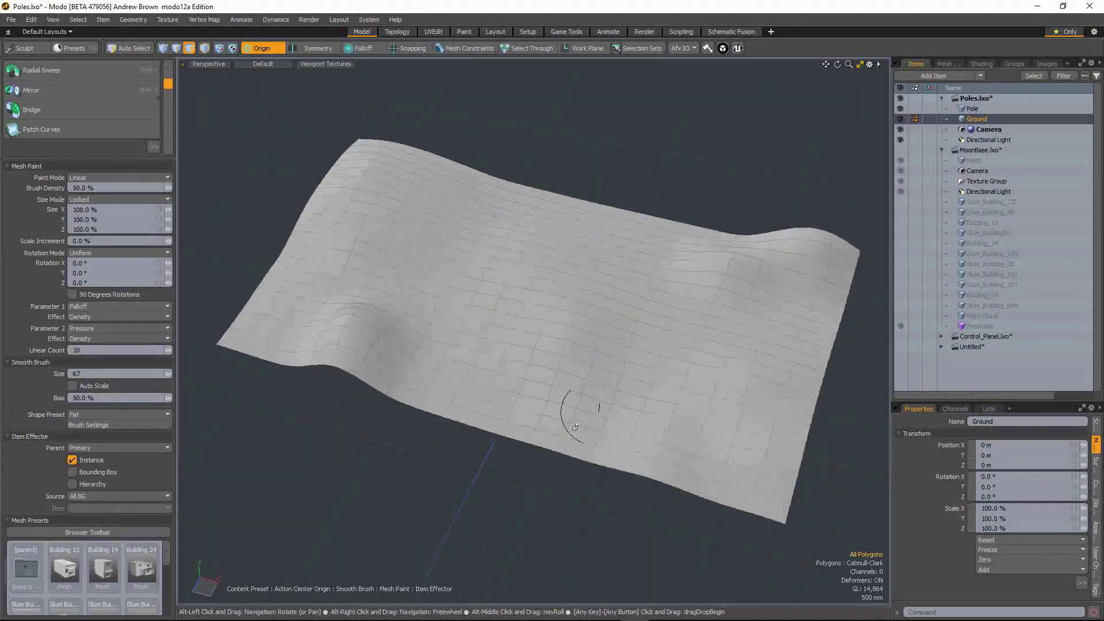
alt+drag(574, 426, 538, 437)
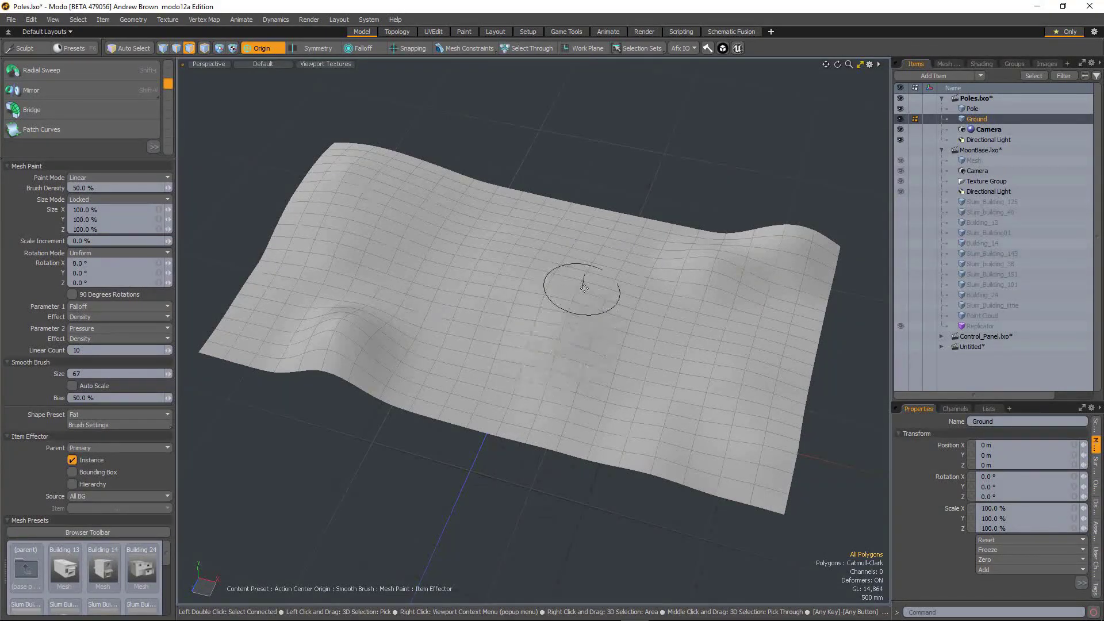
alt+drag(561, 352, 537, 365)
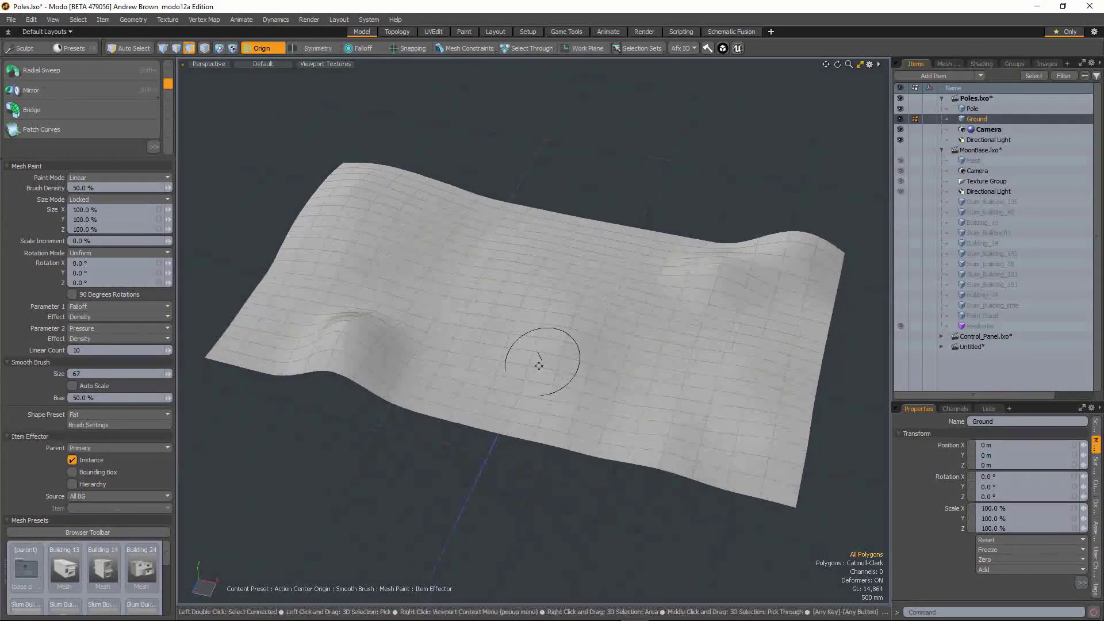